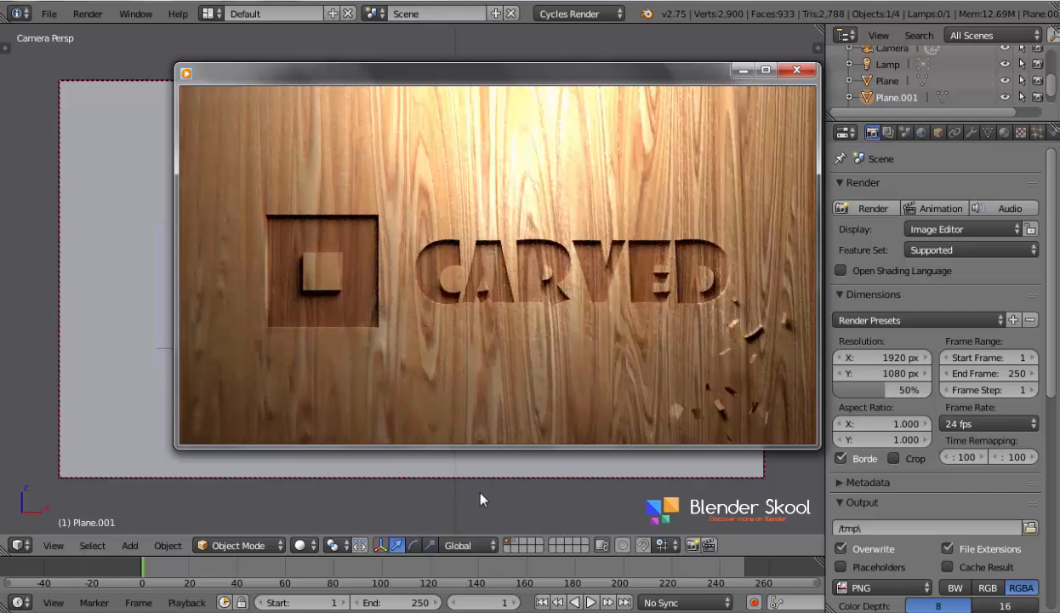
- Close the video preview and examine the carved CARVED lettering and logo in the plane from an angle and through the camera
click(800, 74)
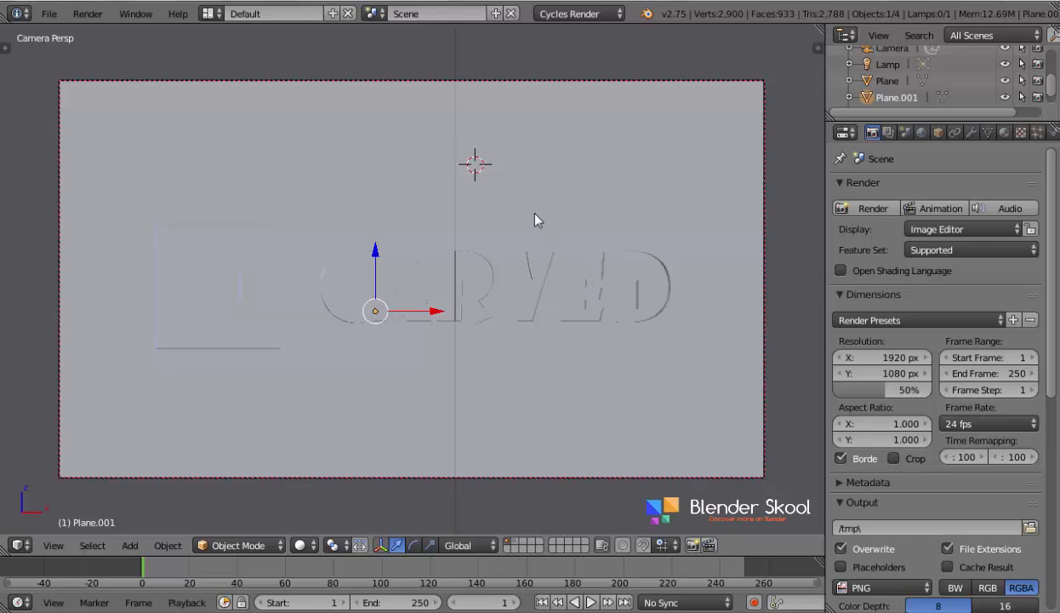
key(z)
key(z)
middle_drag(331, 253, 309, 363)
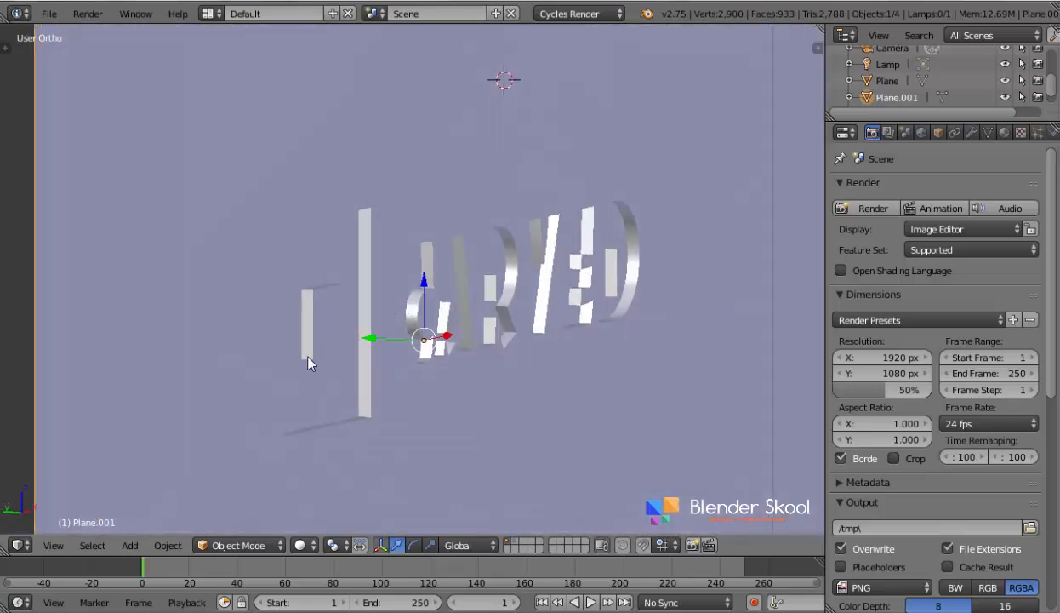
click(53, 544)
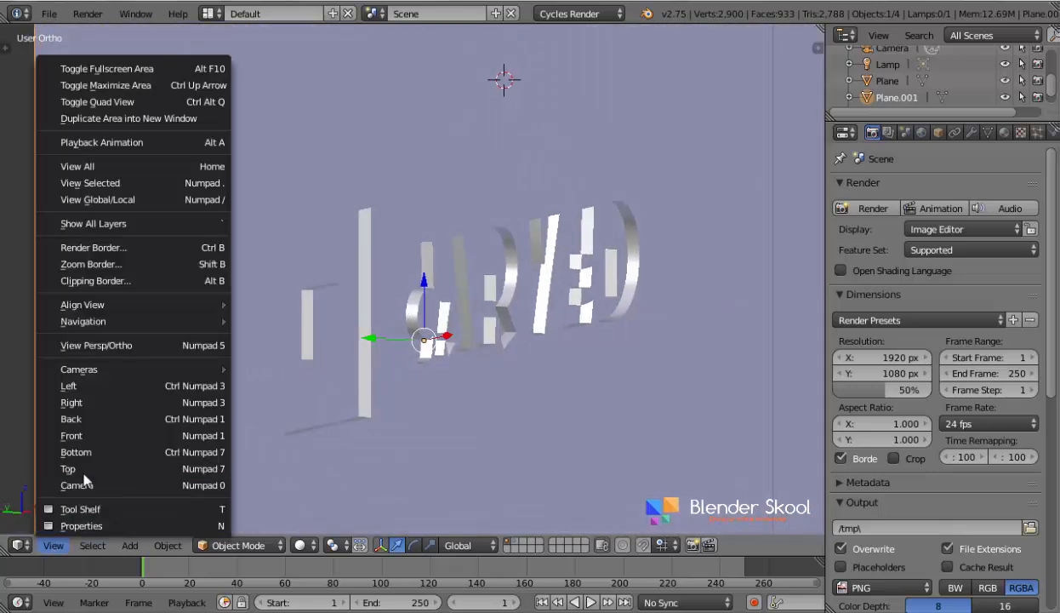
click(82, 469)
click(52, 545)
click(83, 477)
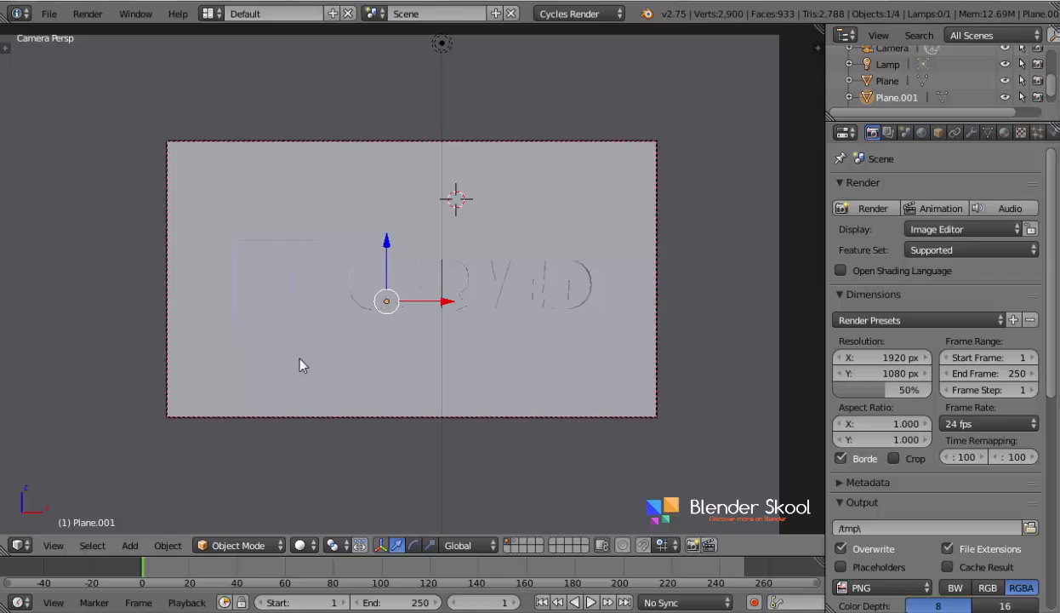
- Move the extruded CARVED text and square logo object from the second layer to the first, and show the first layer
key(2)
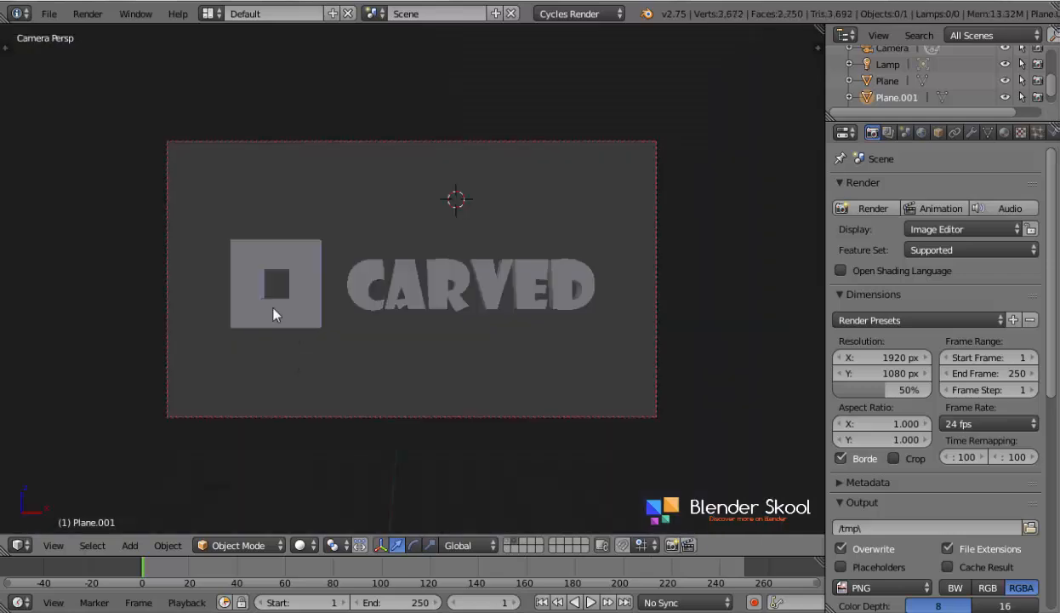
middle_drag(273, 308, 351, 354)
scroll(321, 329, up, 4)
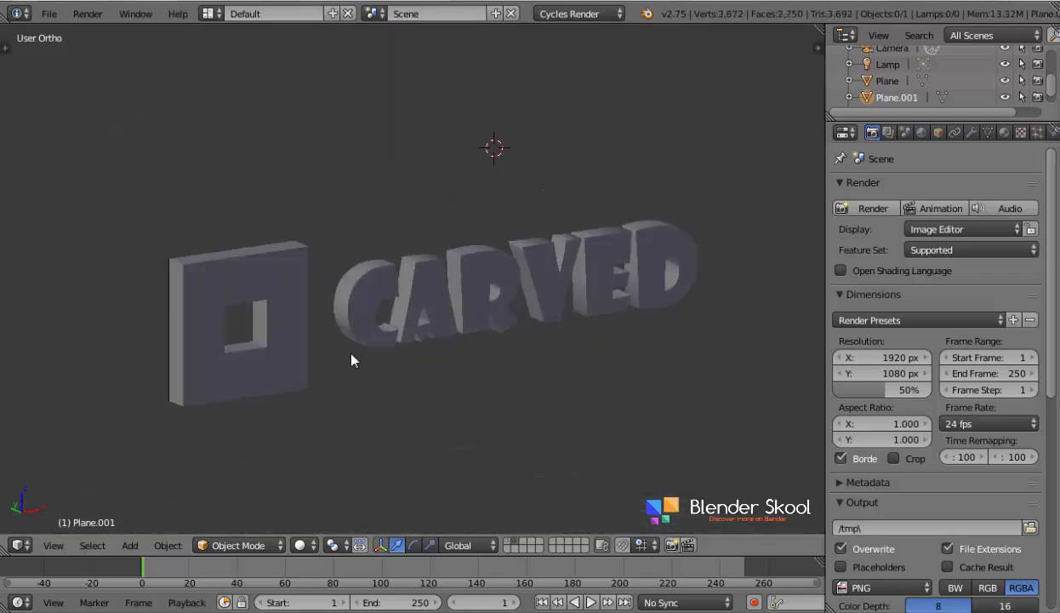
right_click(382, 304)
middle_drag(289, 324, 351, 330)
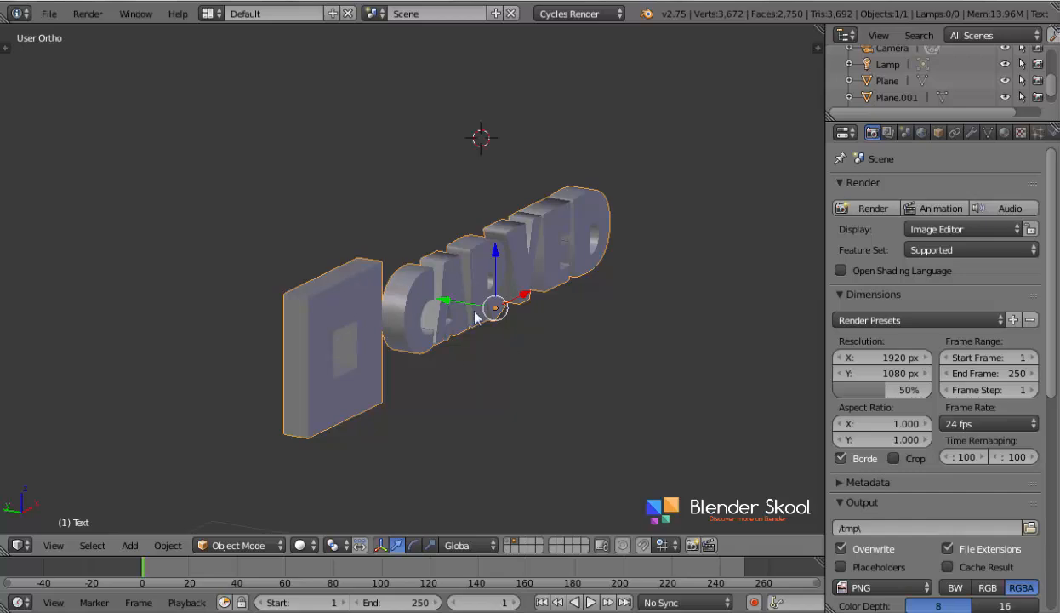
middle_drag(464, 329, 228, 328)
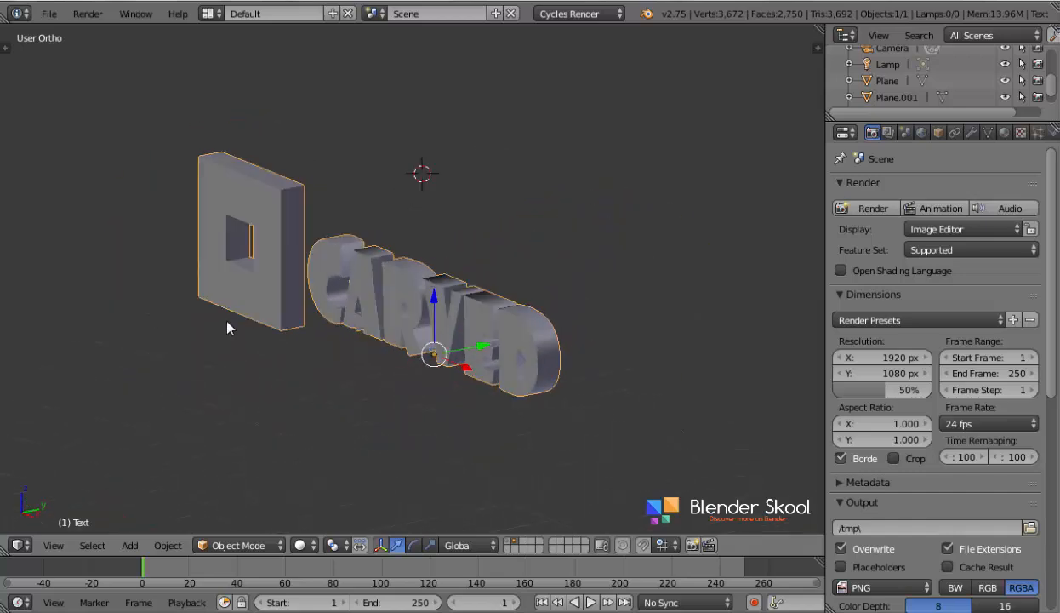
key(m)
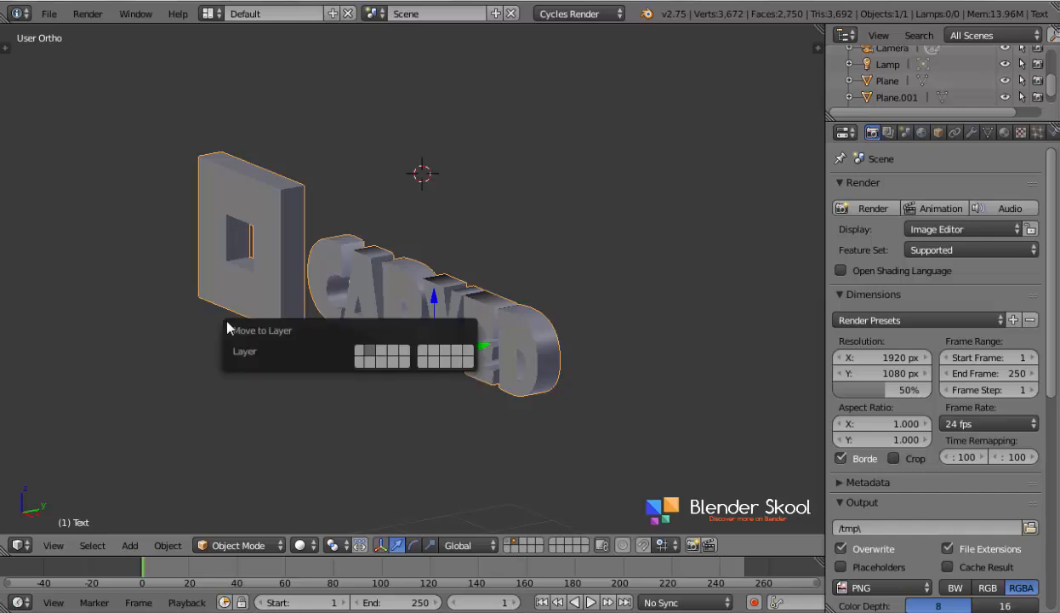
key(2)
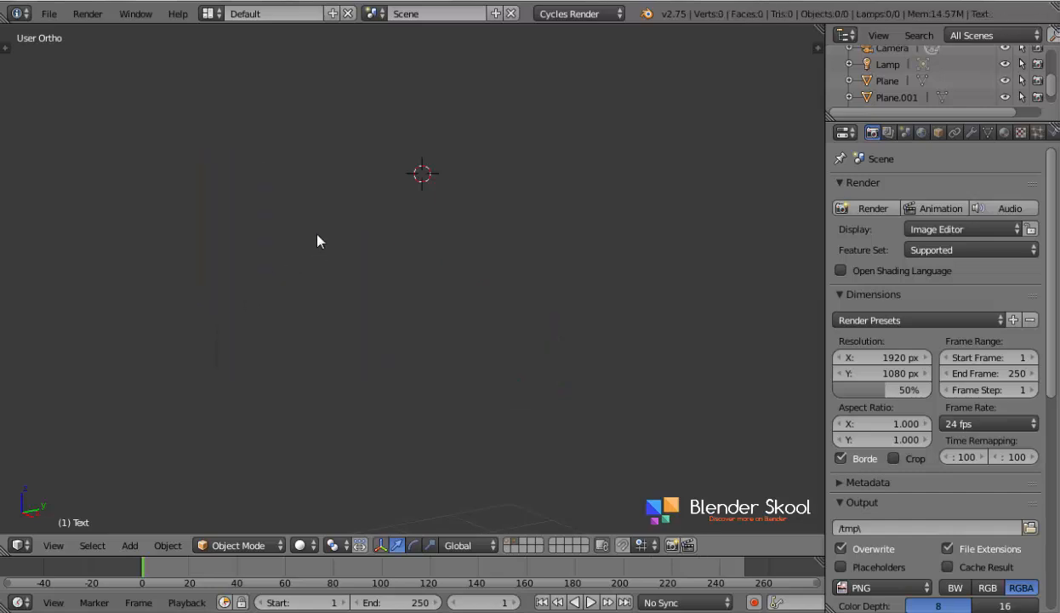
key(2)
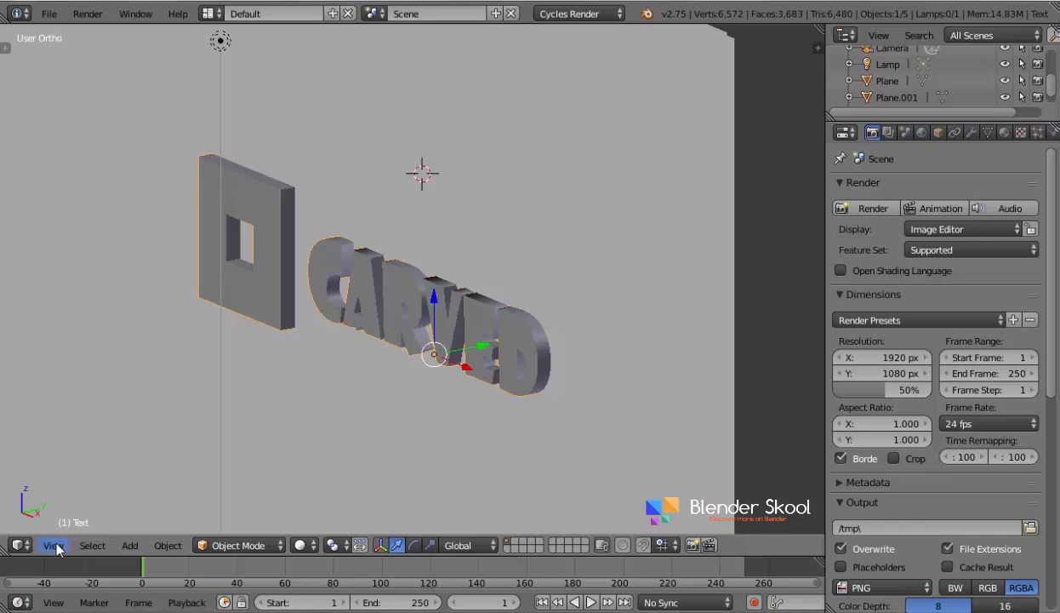
- Hide the Plane.001 object, working in wireframe from the right view
click(54, 545)
click(79, 396)
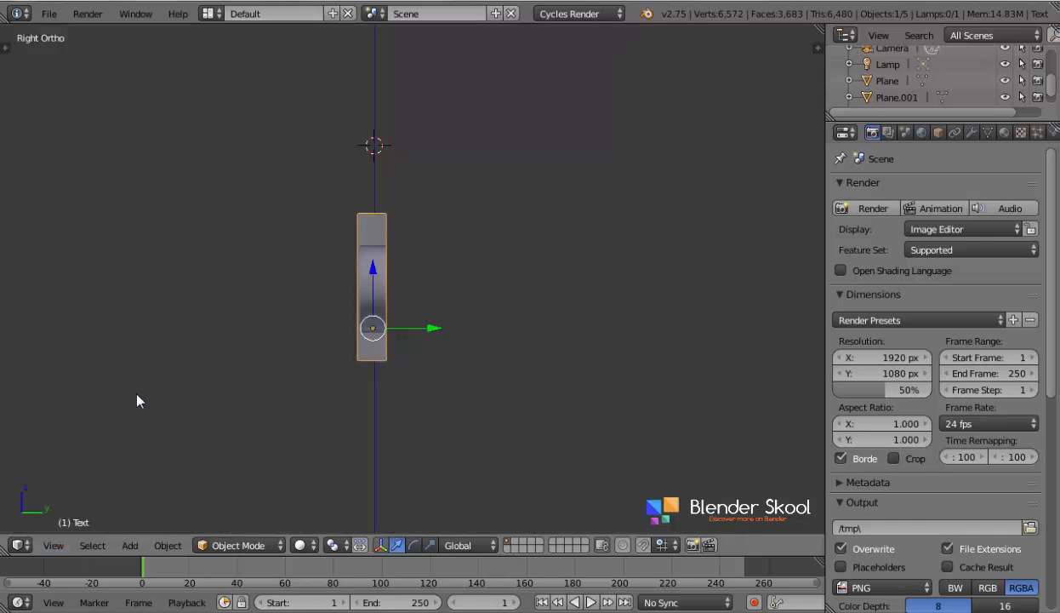
scroll(341, 364, up, 3)
key(z)
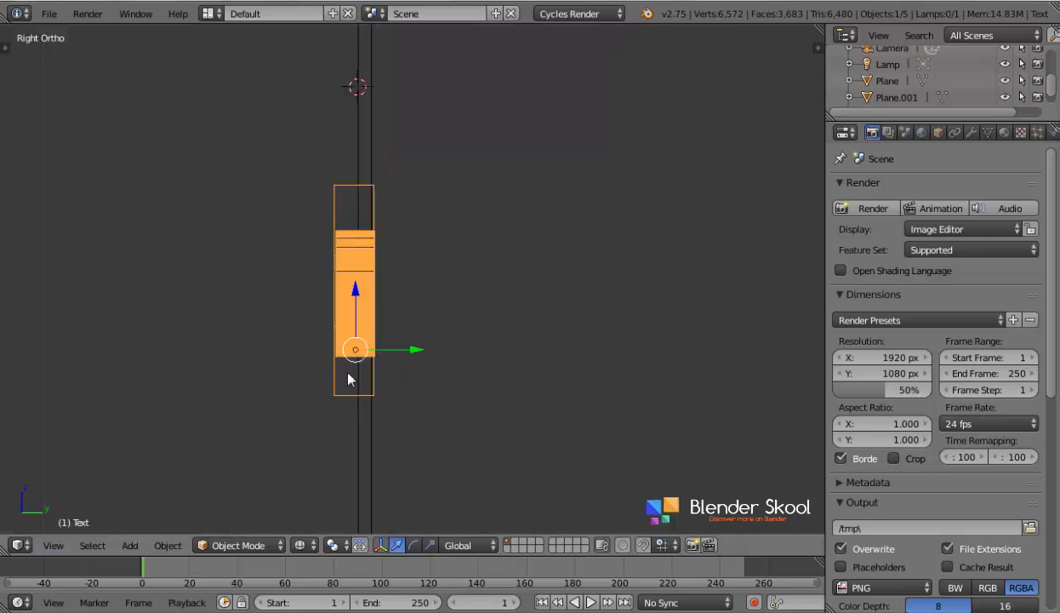
scroll(348, 373, up, 1)
shift+middle_drag(349, 380, 451, 472)
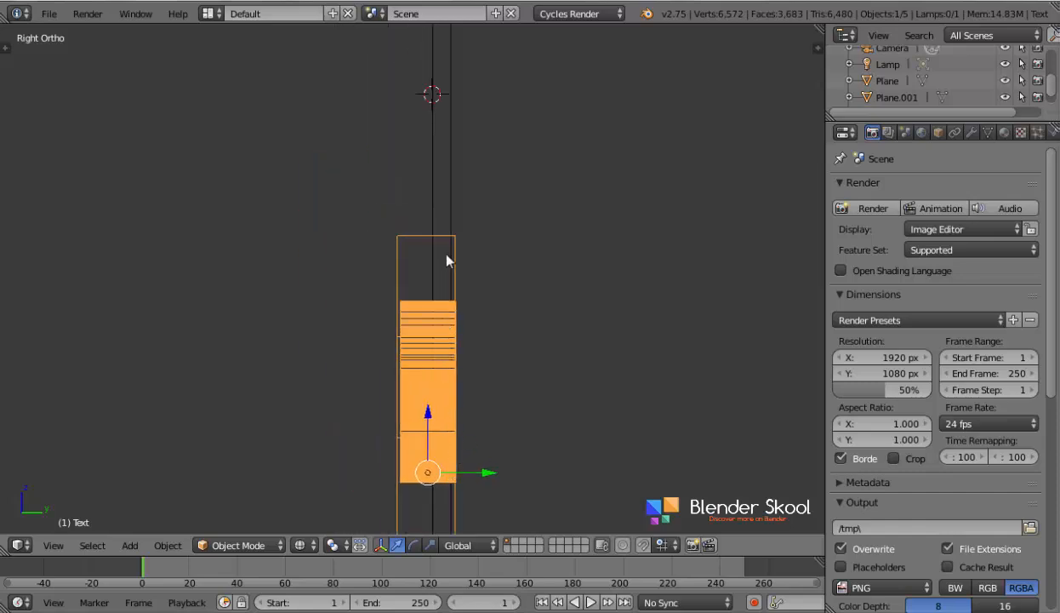
right_click(451, 154)
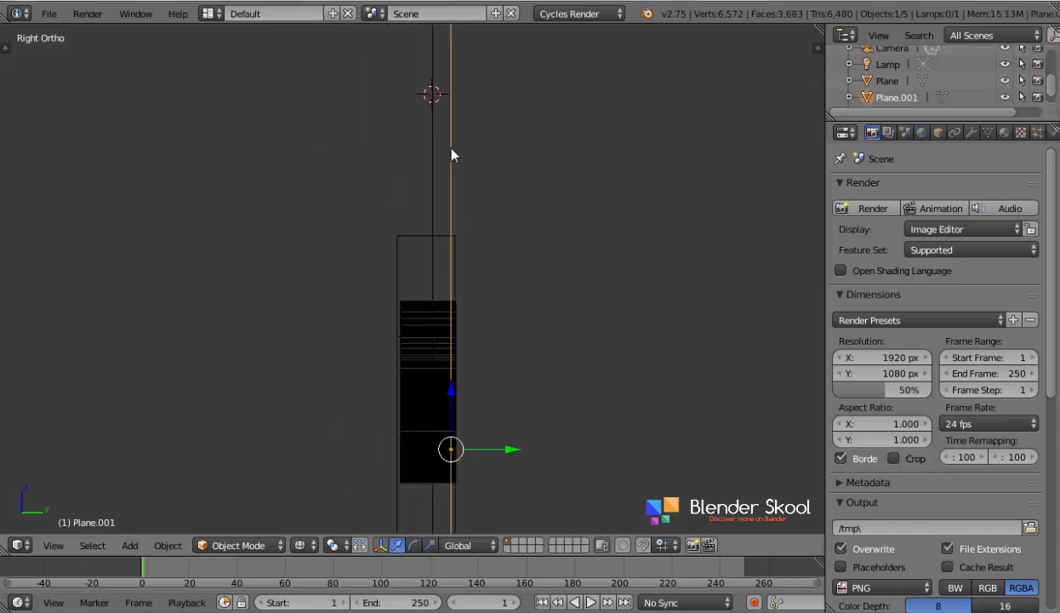
key(h)
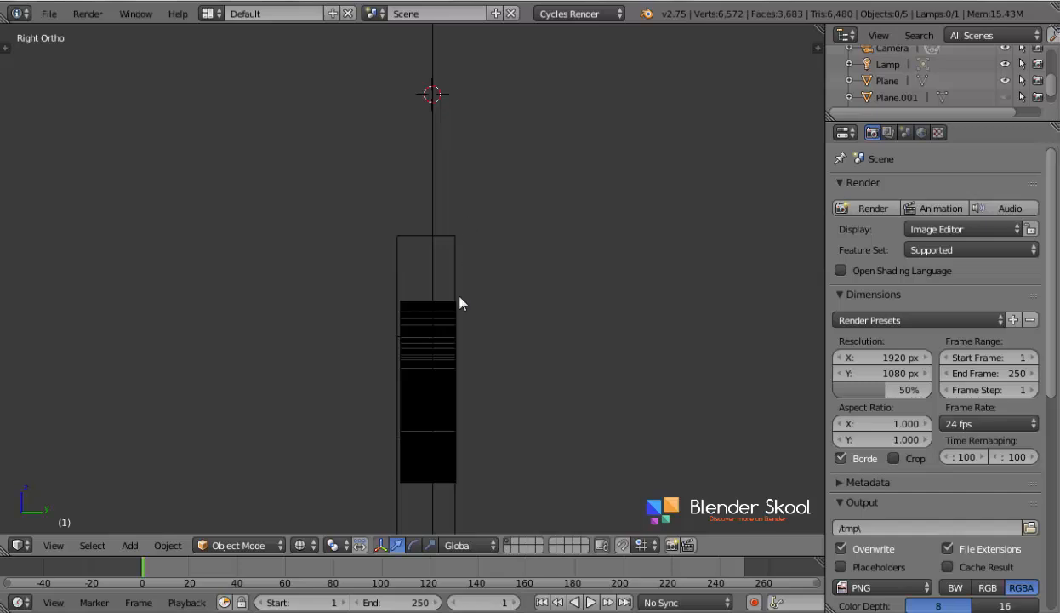
- Scale the CARVED text object along the Y axis to slightly under half its depth
scroll(459, 303, up, 1)
right_click(418, 313)
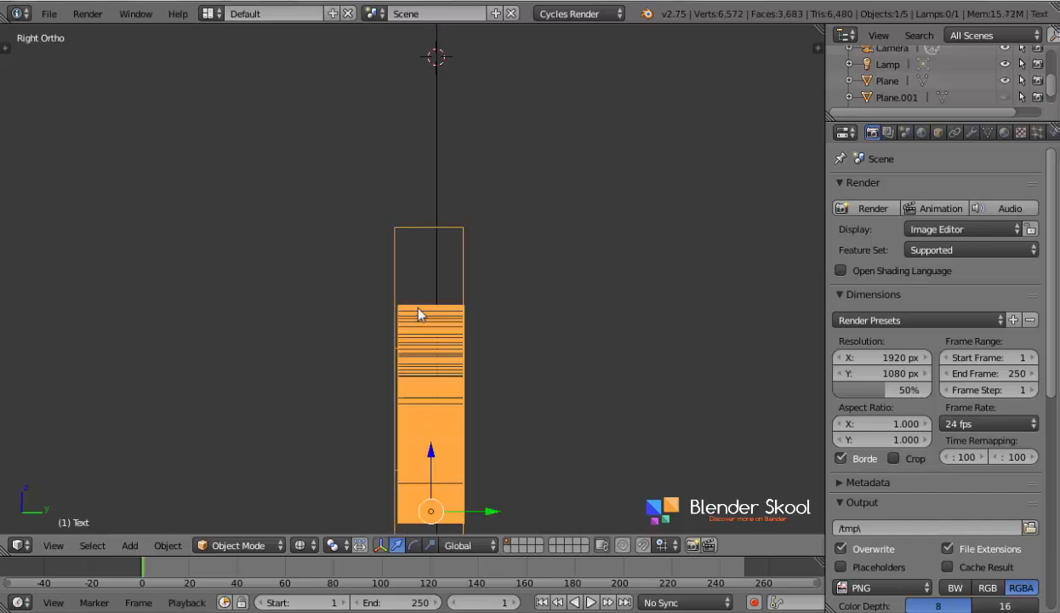
scroll(418, 314, down, 1)
shift+middle_drag(478, 433, 499, 294)
scroll(500, 294, up, 2)
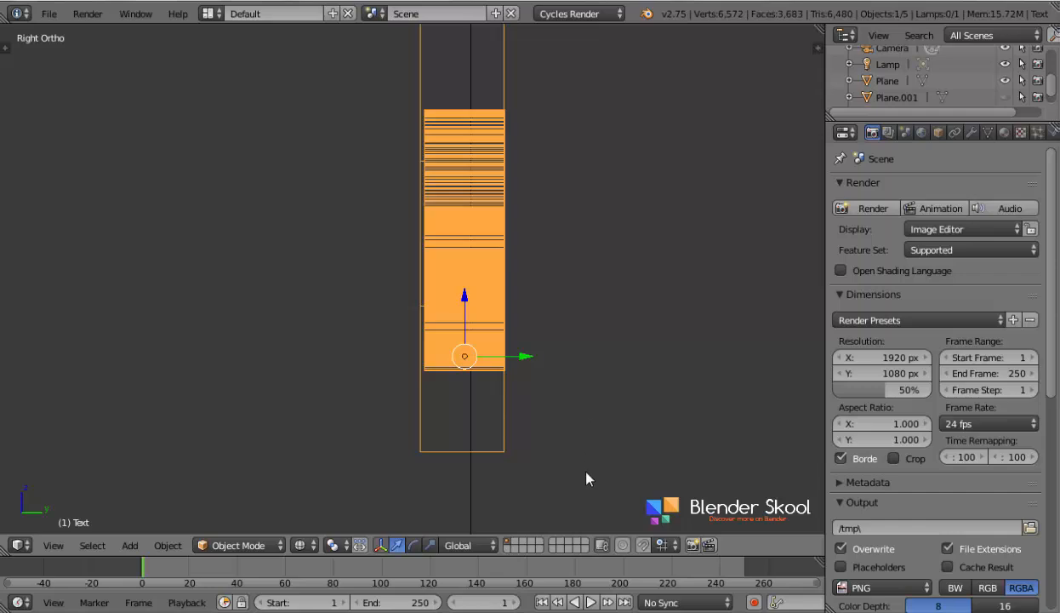
key(s)
key(y)
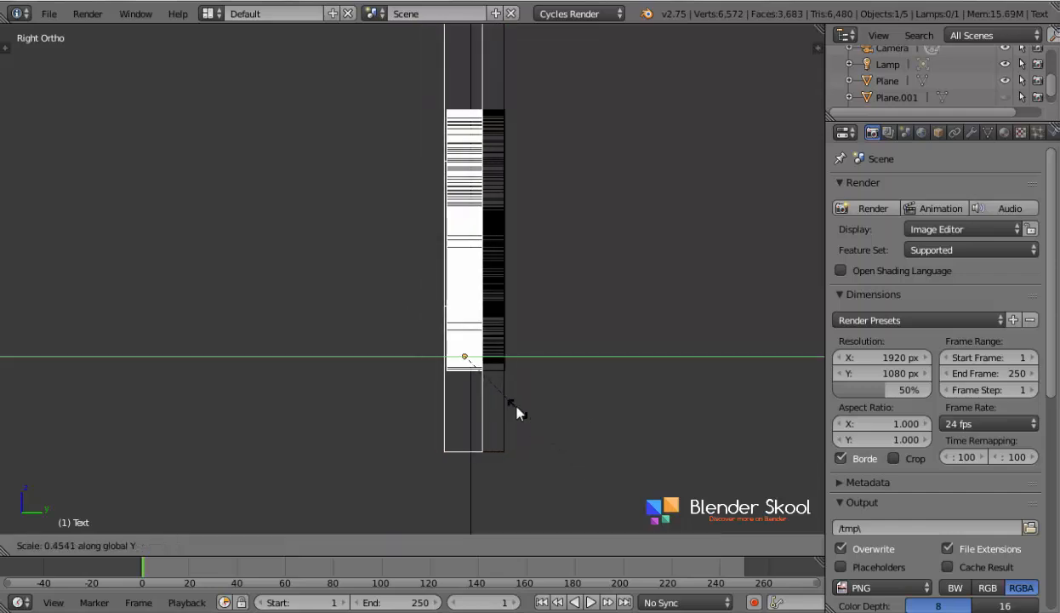
click(527, 412)
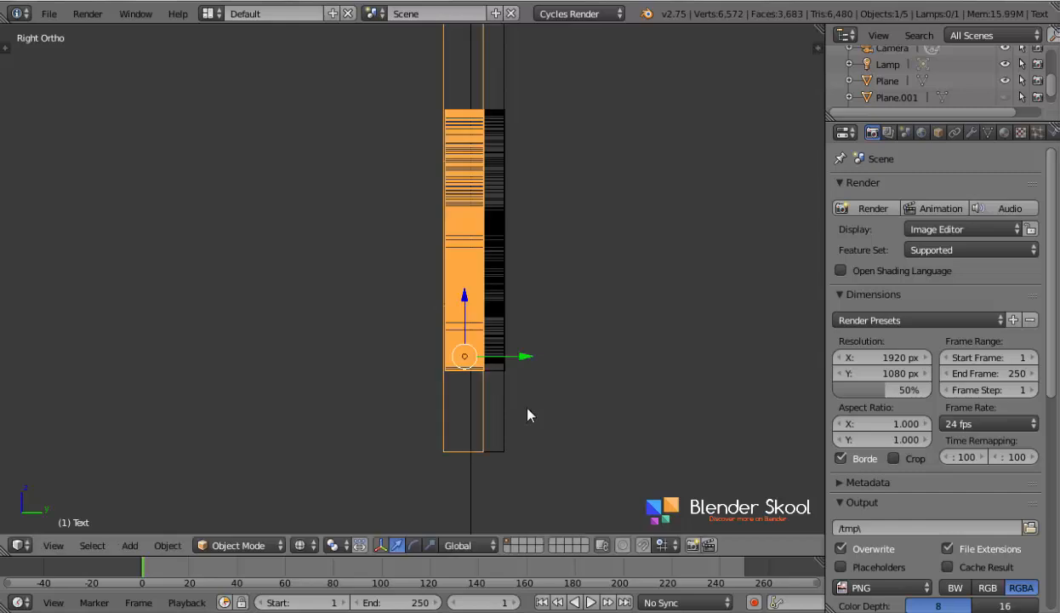
- Move the text object along Y over the carved recess and scale it along Y to match the recess depth
drag(516, 360, 536, 357)
scroll(532, 366, up, 3)
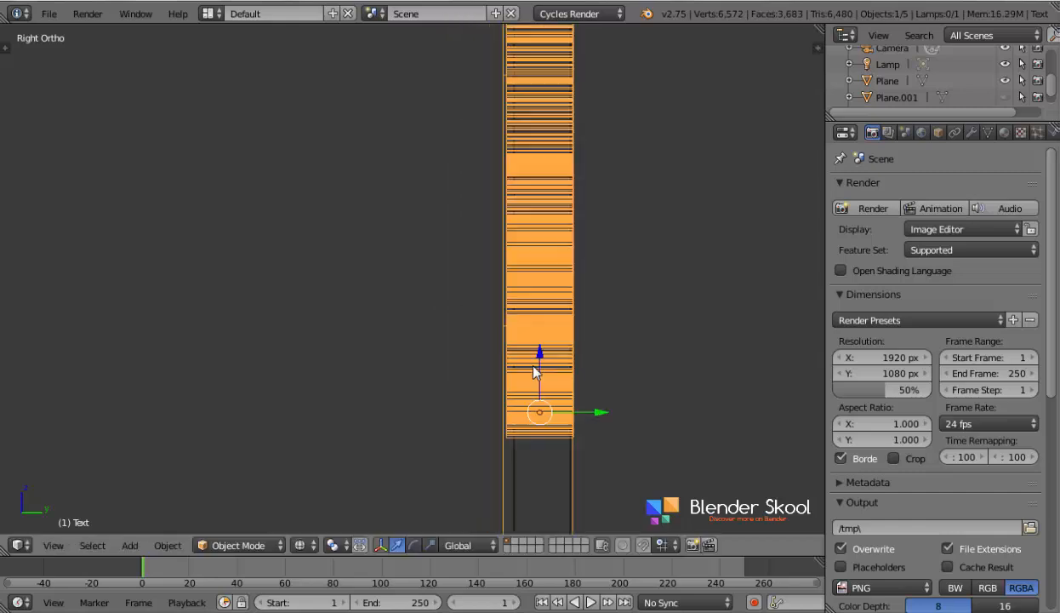
shift+middle_drag(513, 429, 428, 318)
scroll(483, 354, up, 2)
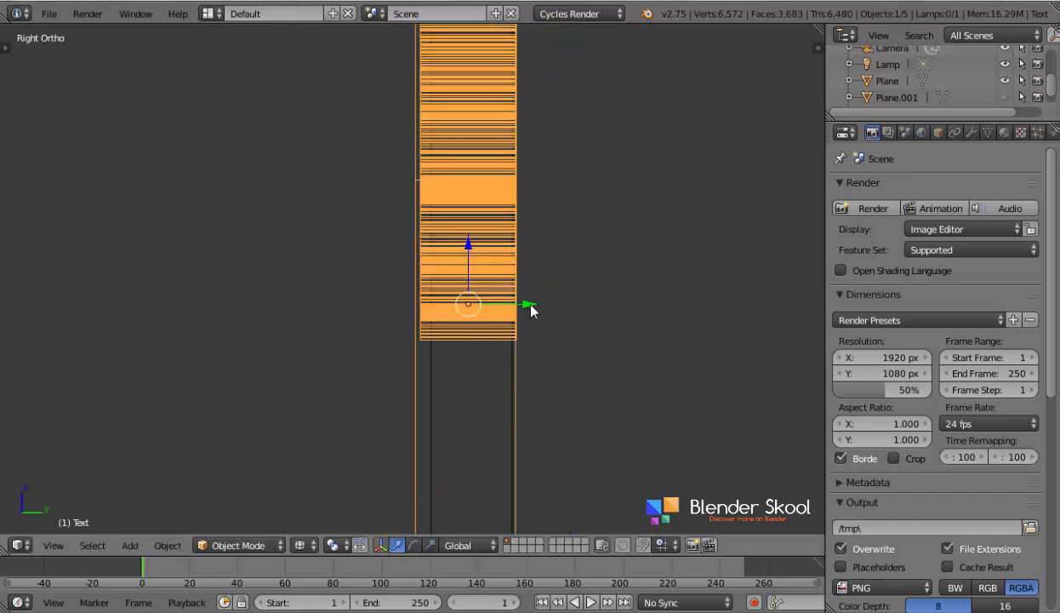
mouse_move(529, 304)
mouse_down()
mouse_move(467, 308)
mouse_move(531, 322)
mouse_up()
key(s)
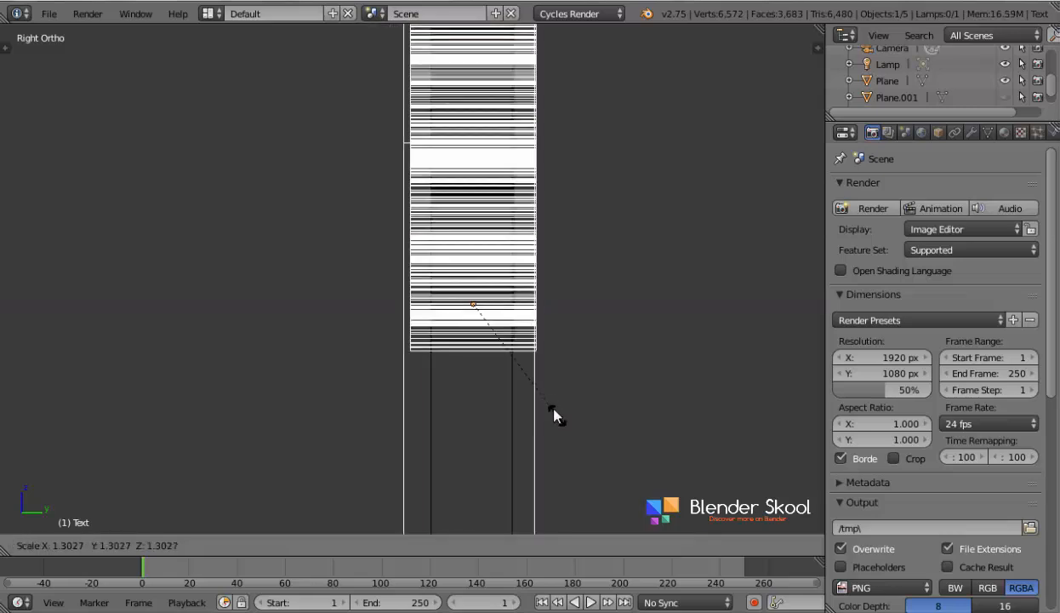
key(y)
click(523, 375)
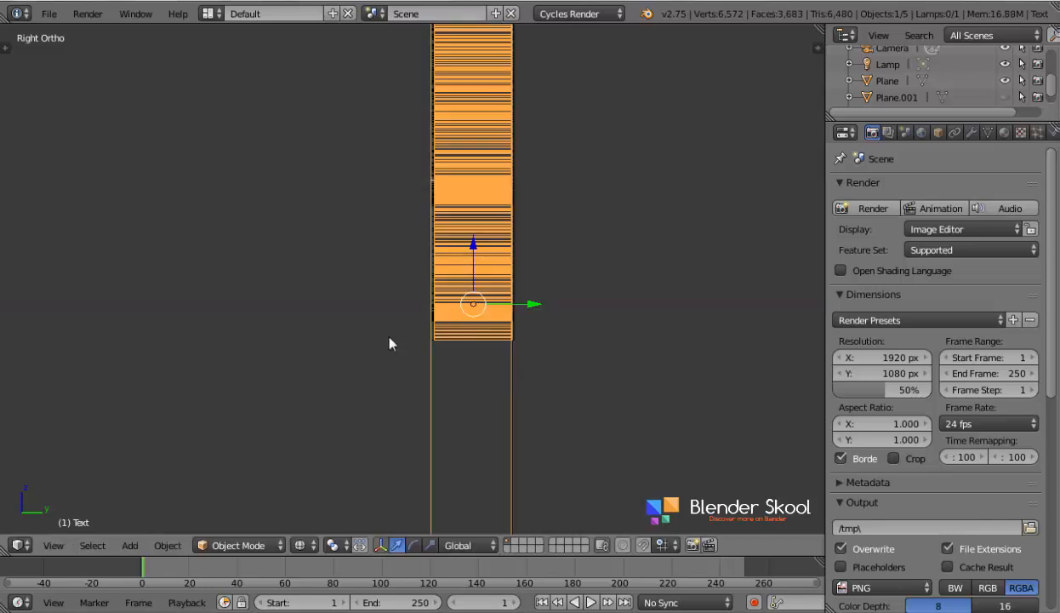
- In solid shading, nudge the text object about -0.0066 along global Y so it sits flush in the plane's surface
mouse_move(389, 343)
middle_down()
mouse_move(460, 355)
mouse_move(418, 356)
mouse_move(390, 284)
middle_up()
key(z)
key(g)
key(y)
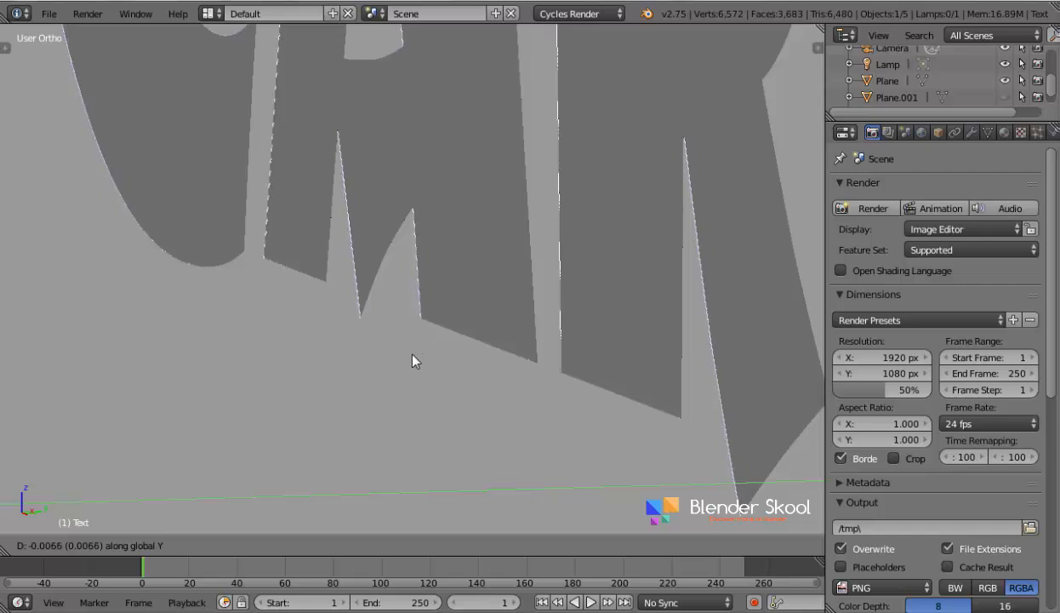
click(412, 354)
scroll(412, 355, down, 2)
middle_drag(412, 356, 269, 314)
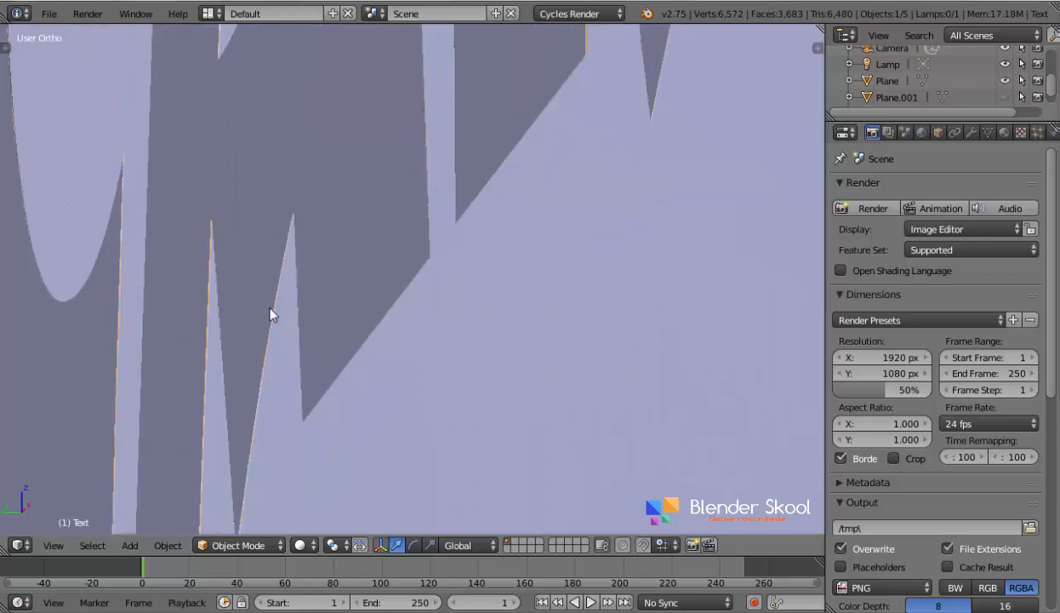
right_click(283, 324)
right_click(310, 219)
scroll(322, 234, down, 7)
scroll(302, 294, up, 3)
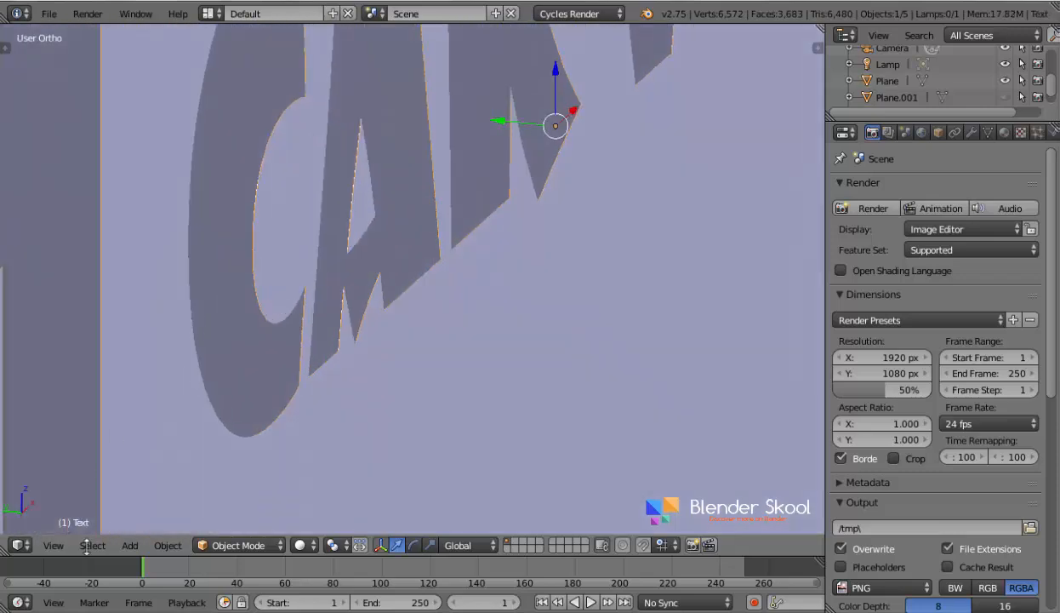
- In Edit Mode, select the square logo's geometry and move it about 0.0086 along Y to align with the letters, then return to Object Mode
click(52, 545)
click(72, 403)
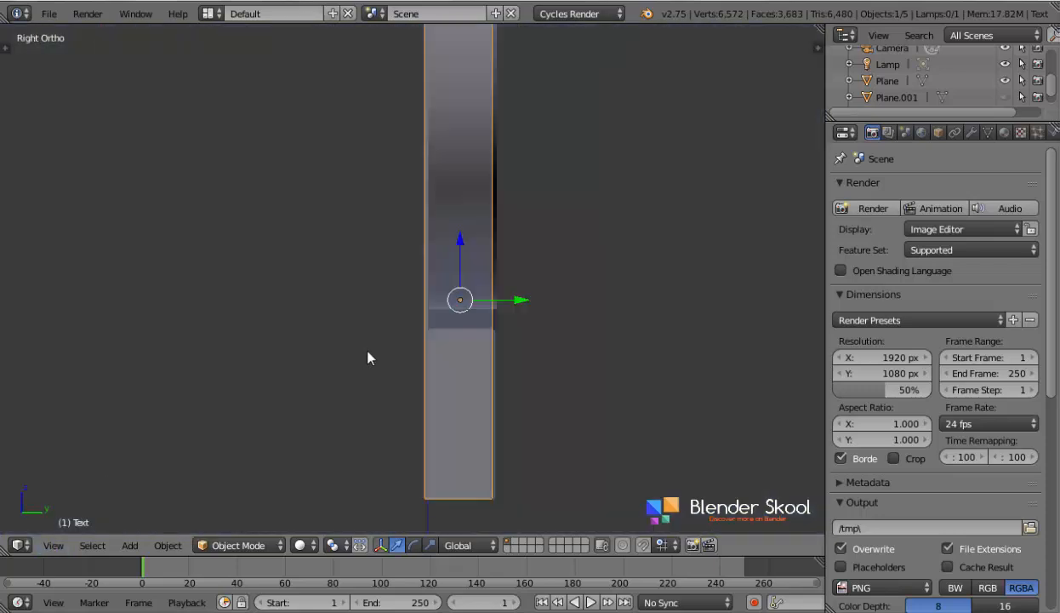
key(Tab)
middle_drag(464, 397, 519, 405)
click(53, 545)
click(88, 471)
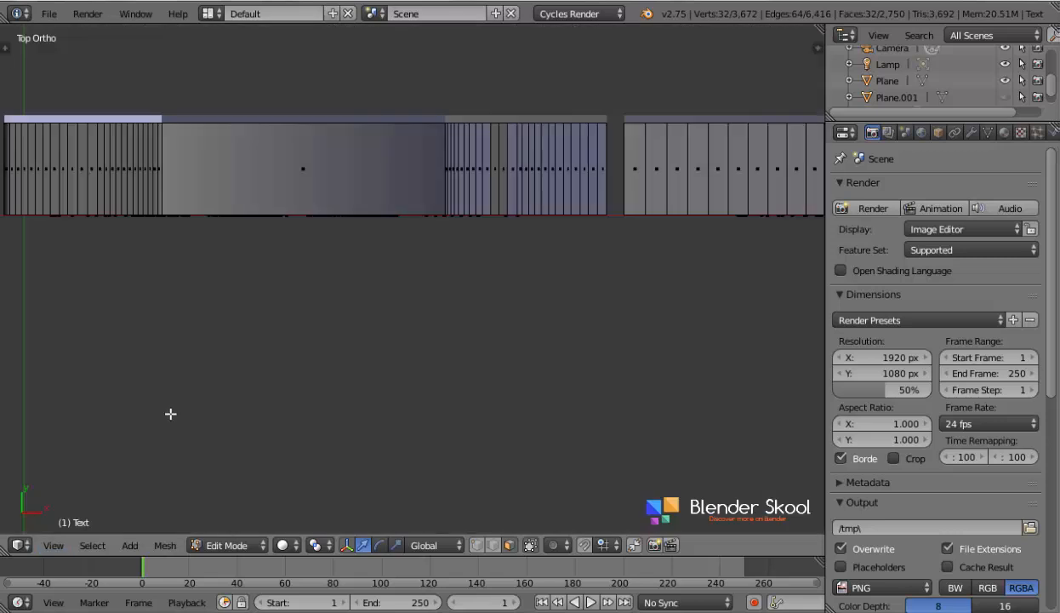
shift+middle_drag(156, 335, 677, 373)
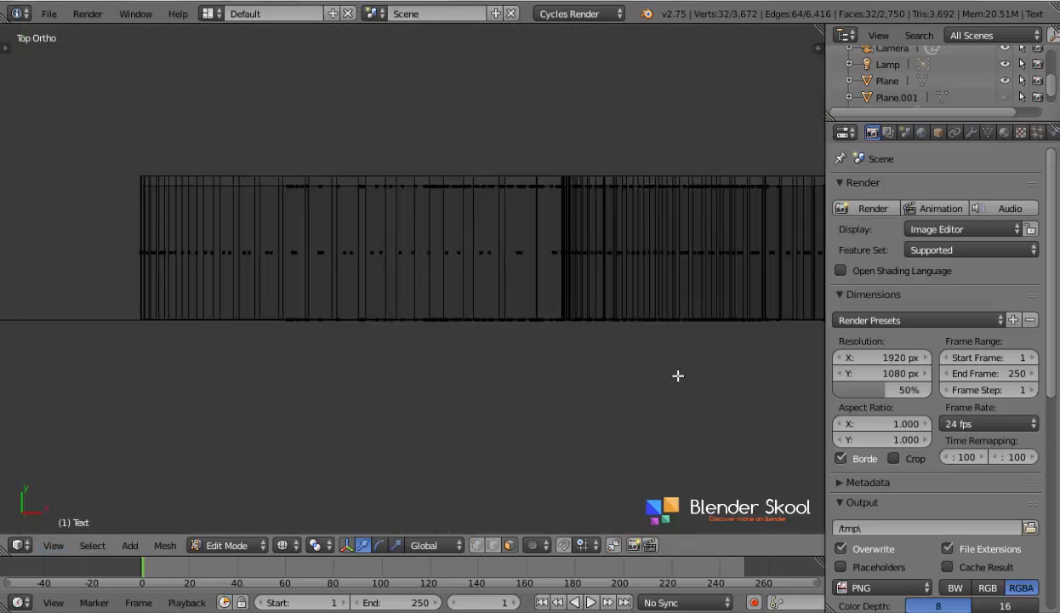
scroll(315, 361, down, 6)
shift+middle_drag(294, 366, 702, 382)
scroll(451, 361, up, 2)
scroll(438, 359, up, 3)
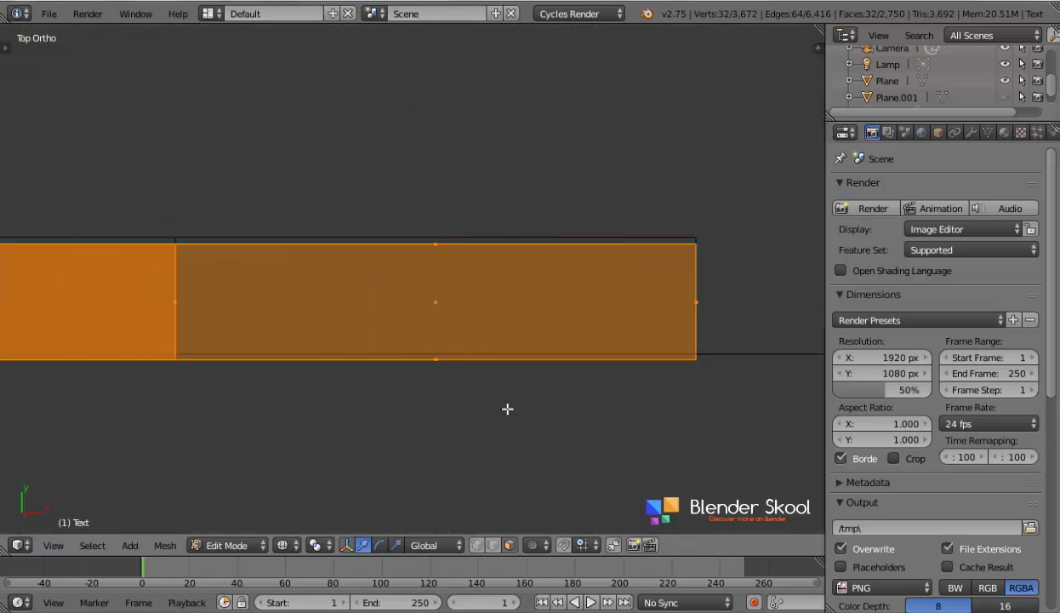
key(g)
key(y)
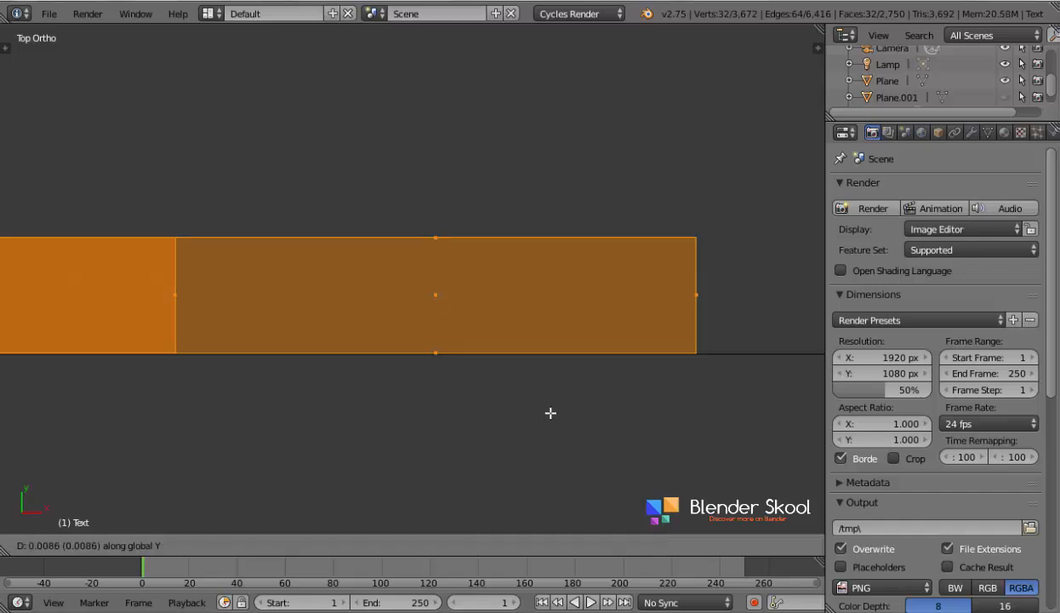
click(551, 413)
key(Tab)
scroll(549, 410, down, 5)
middle_drag(537, 414, 477, 336)
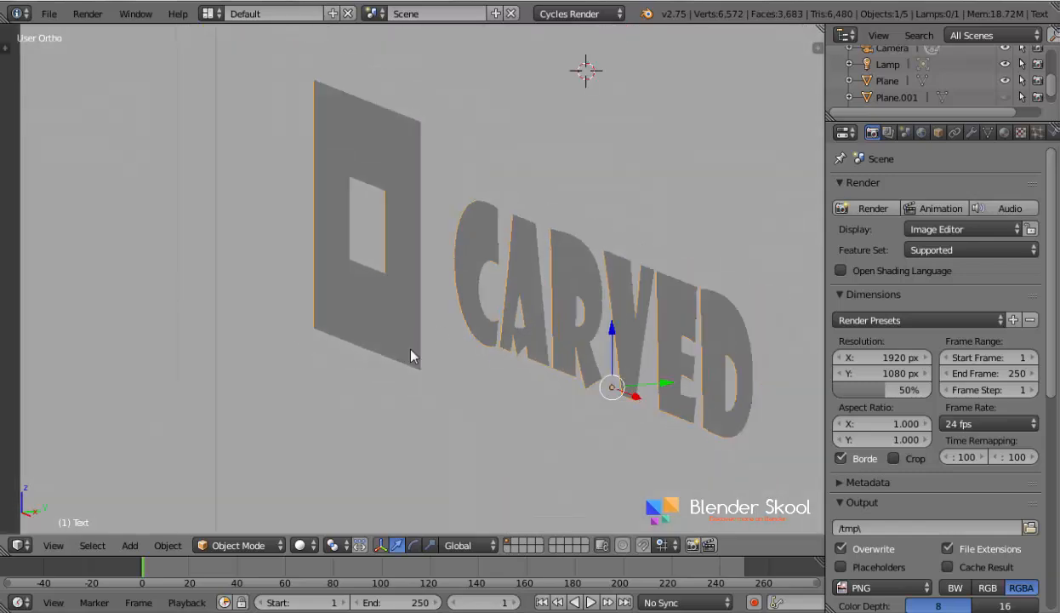
middle_drag(411, 357, 477, 349)
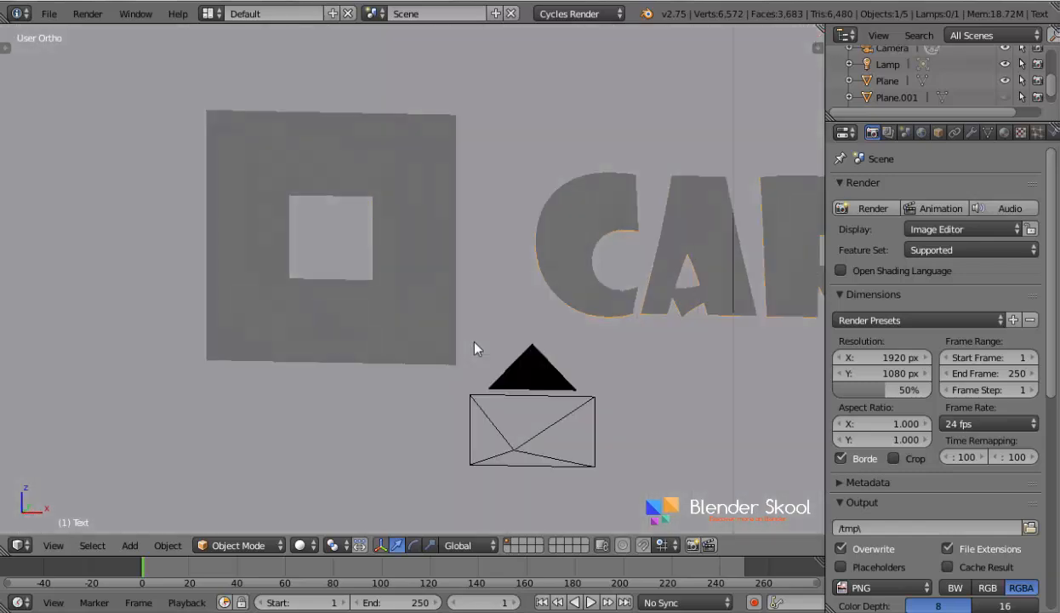
scroll(474, 342, down, 2)
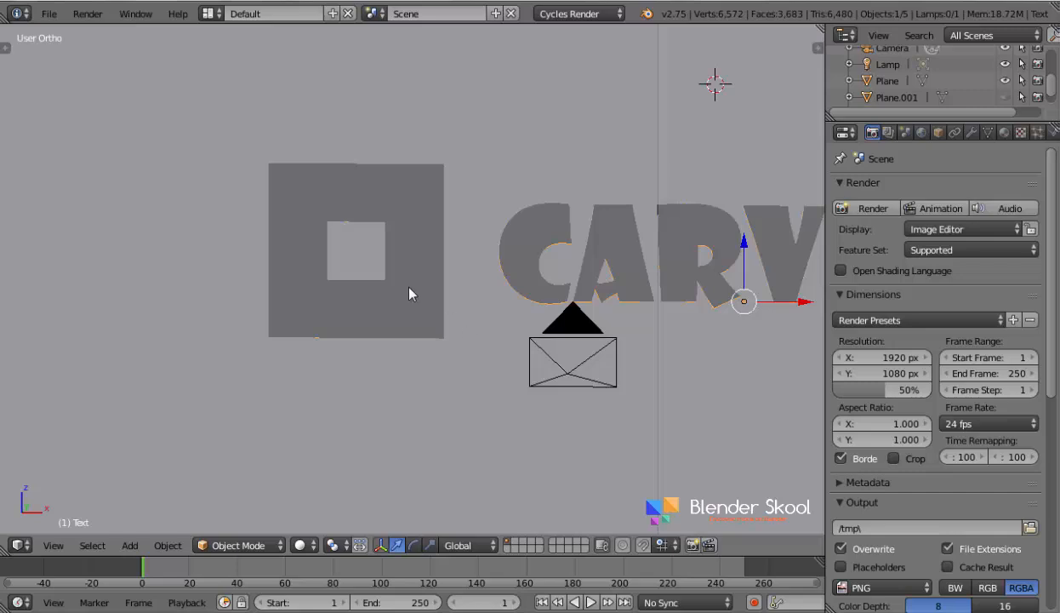
- In Edit Mode, view from the front in wireframe, select the whole square logo, separate it by selection from the lettering, and return to Object Mode
key(Tab)
shift+middle_drag(410, 293, 305, 308)
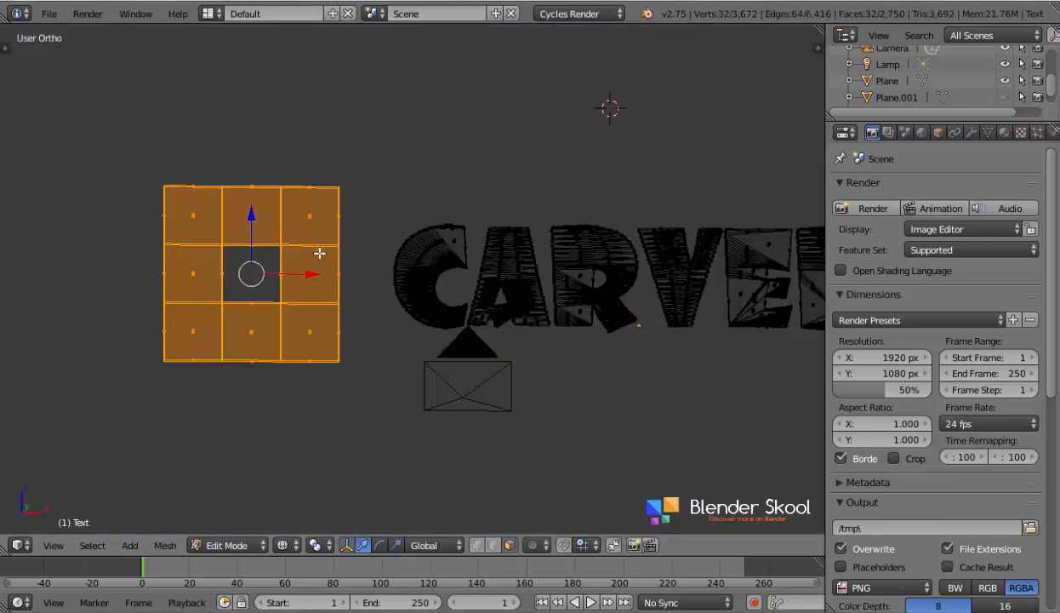
click(51, 543)
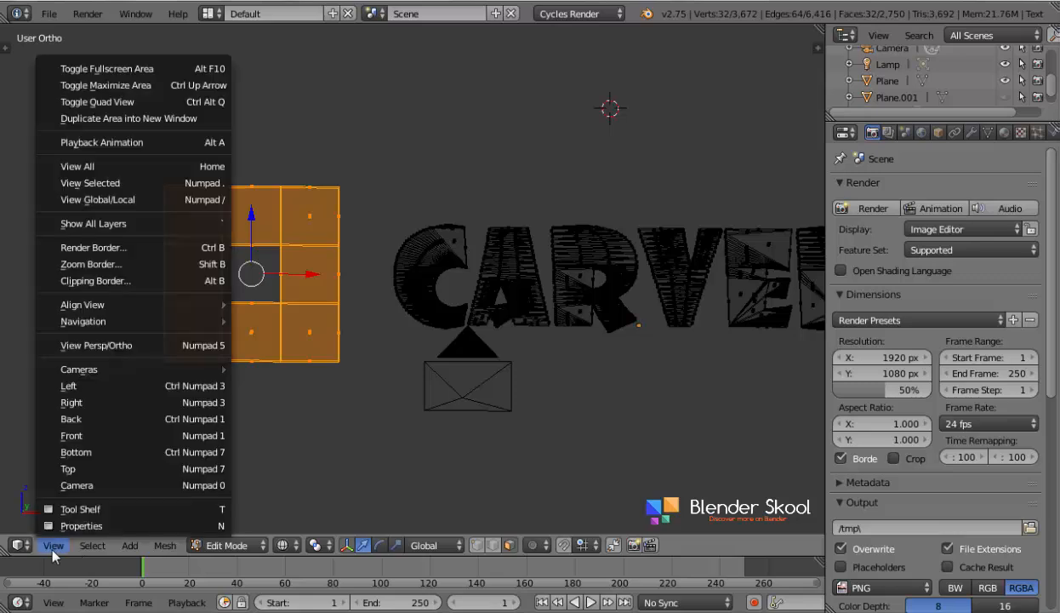
click(89, 443)
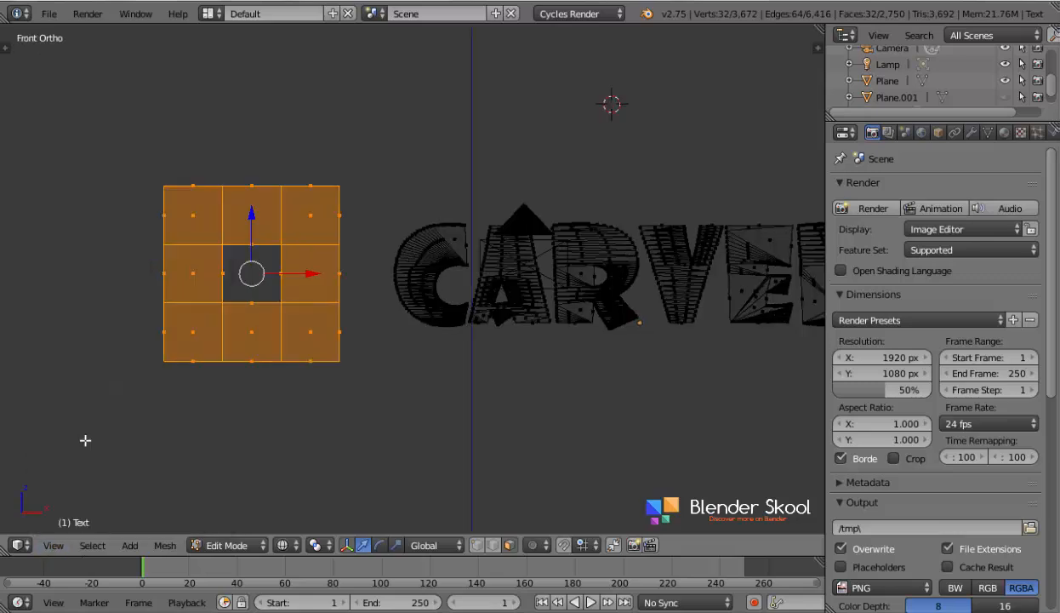
click(282, 543)
key(a)
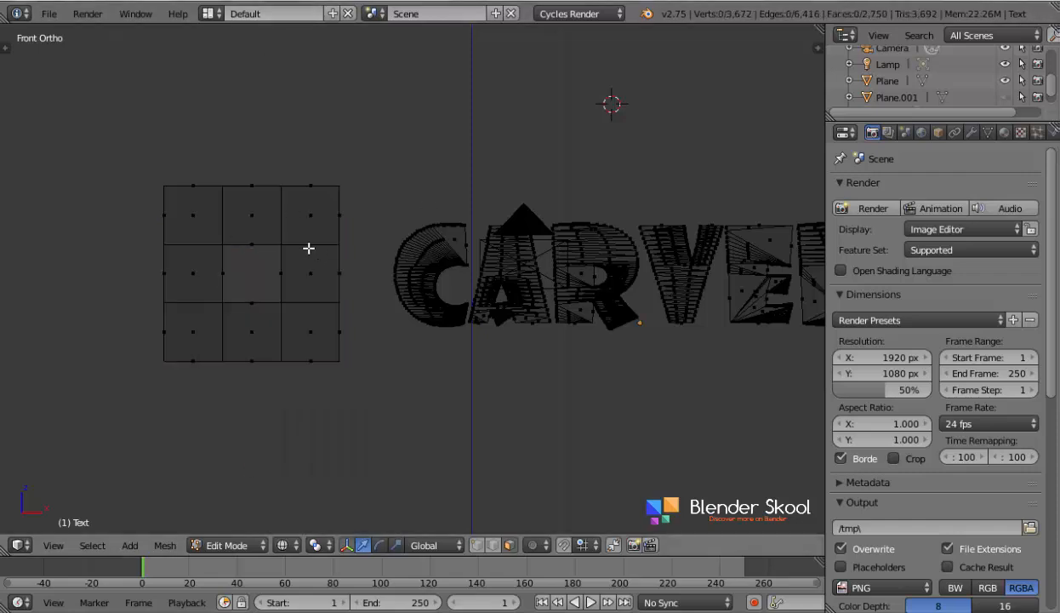
key(b)
drag(79, 136, 371, 406)
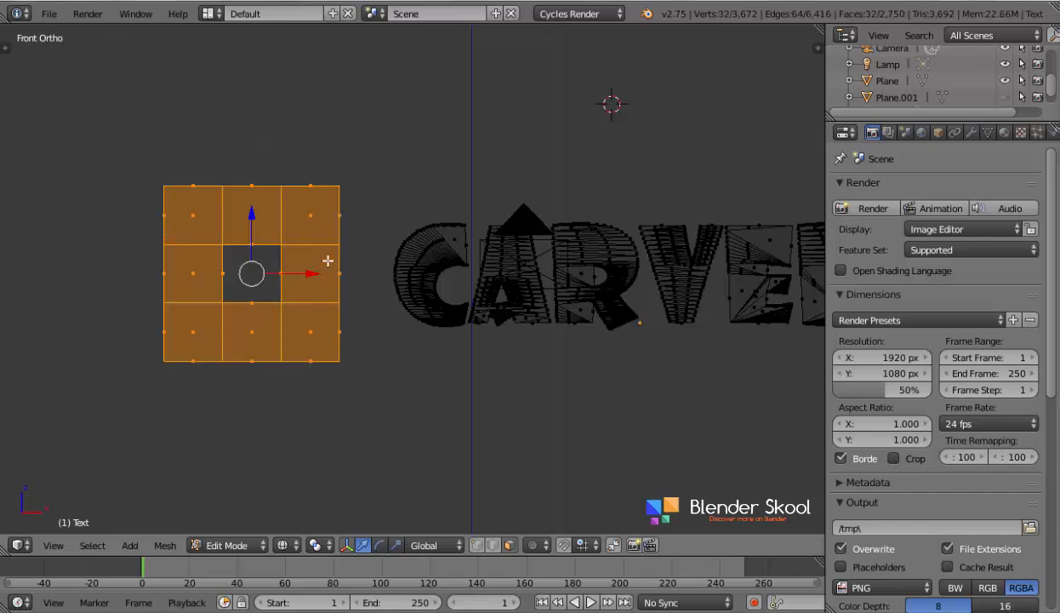
key(p)
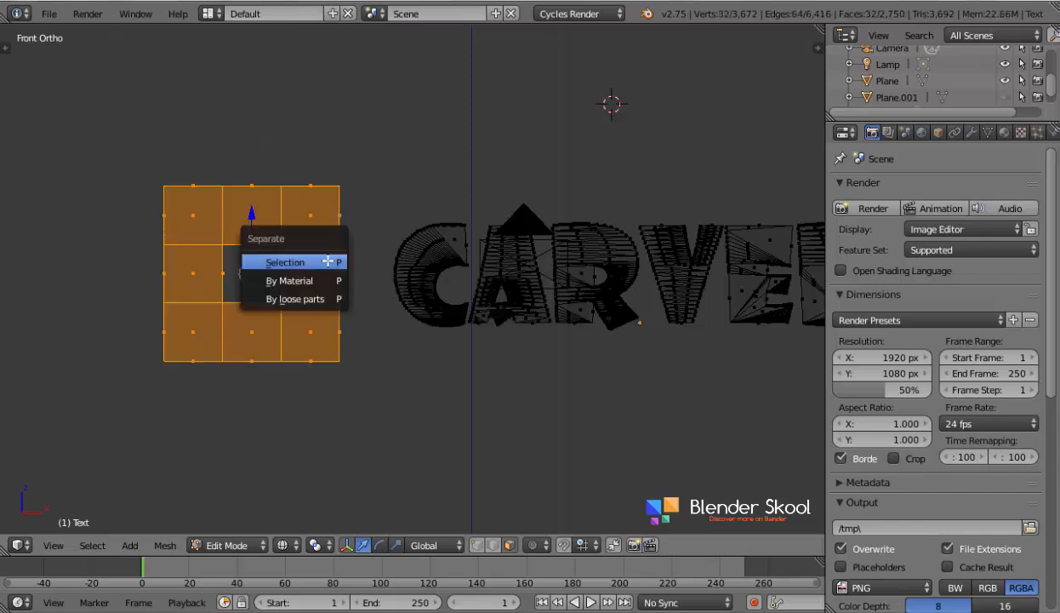
click(328, 261)
key(Tab)
- Try moving the square logo on its own to check that it is separate from the lettering
shift+right_click(307, 357)
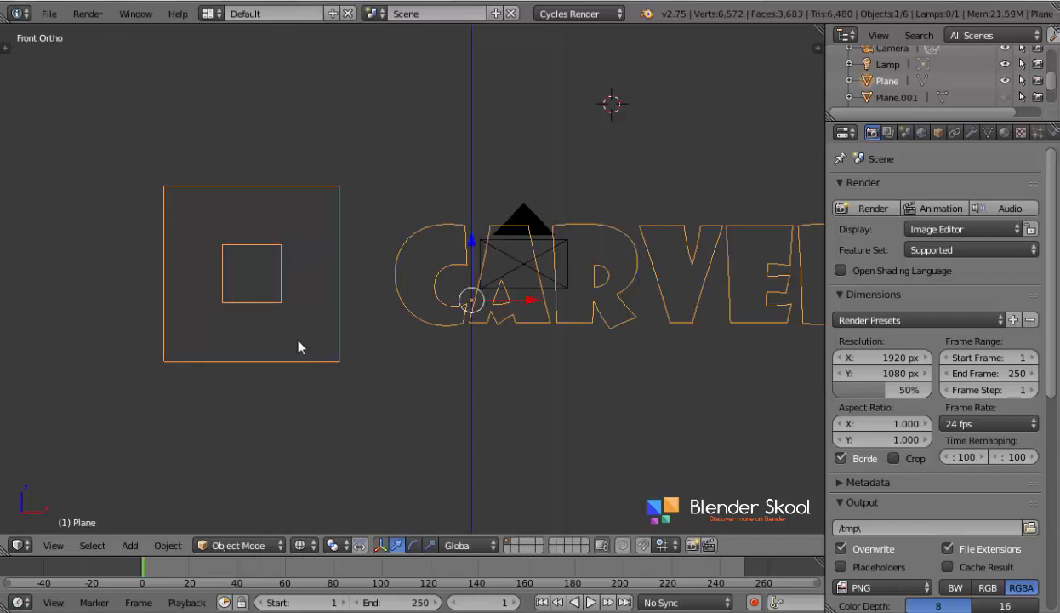
right_click(286, 311)
key(g)
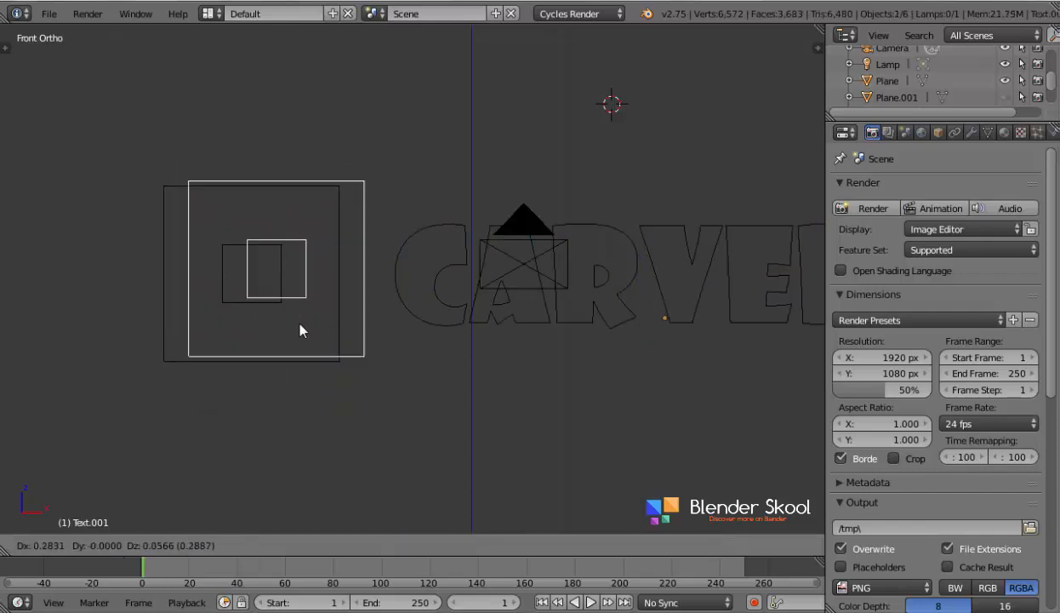
right_click(298, 330)
- Select the CARVED lettering and add a Remesh modifier to it
scroll(298, 330, down, 4)
right_click(433, 275)
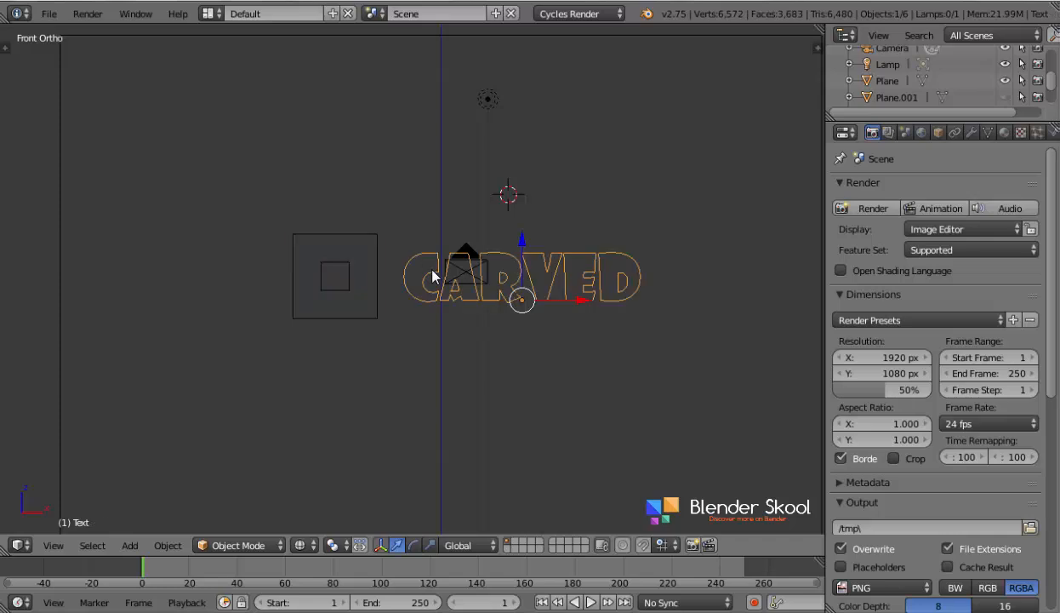
click(973, 132)
click(883, 189)
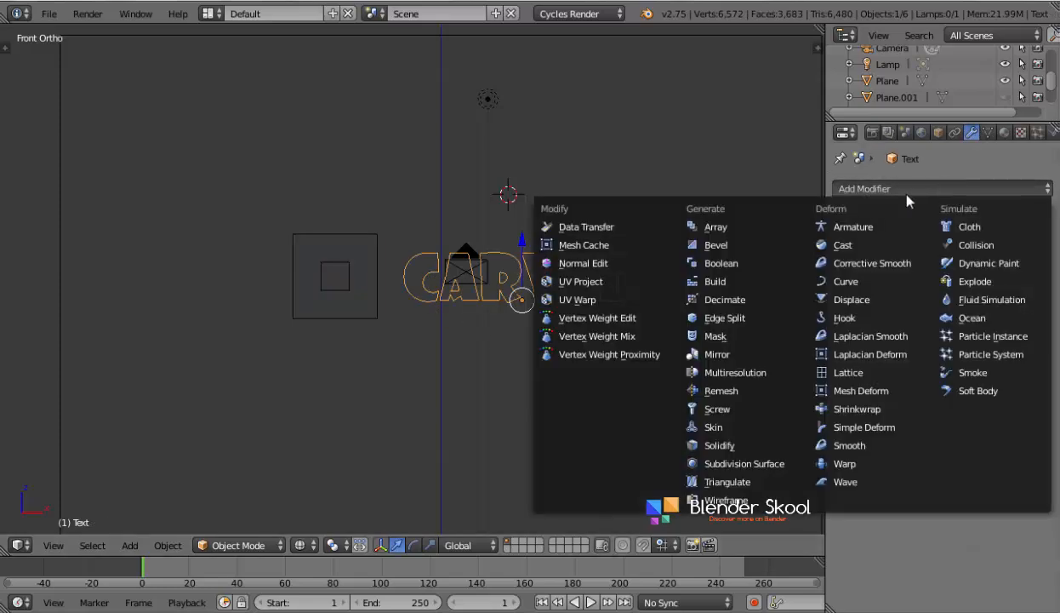
click(718, 390)
- Turn off the Remesh modifier's viewport display and examine the original face topology of the letters in Edit Mode
scroll(528, 409, up, 4)
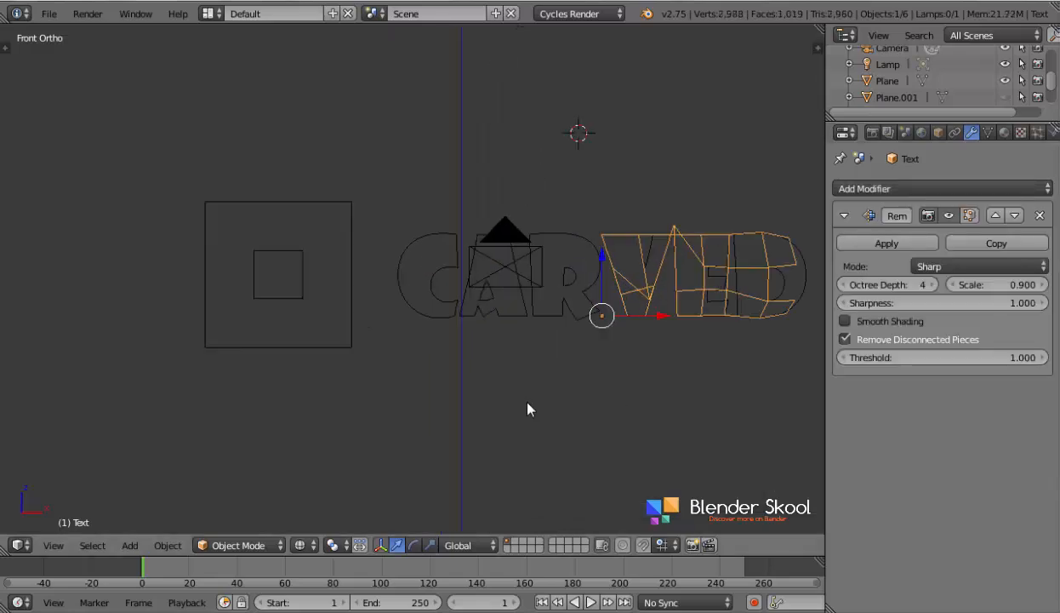
click(926, 213)
scroll(596, 302, up, 4)
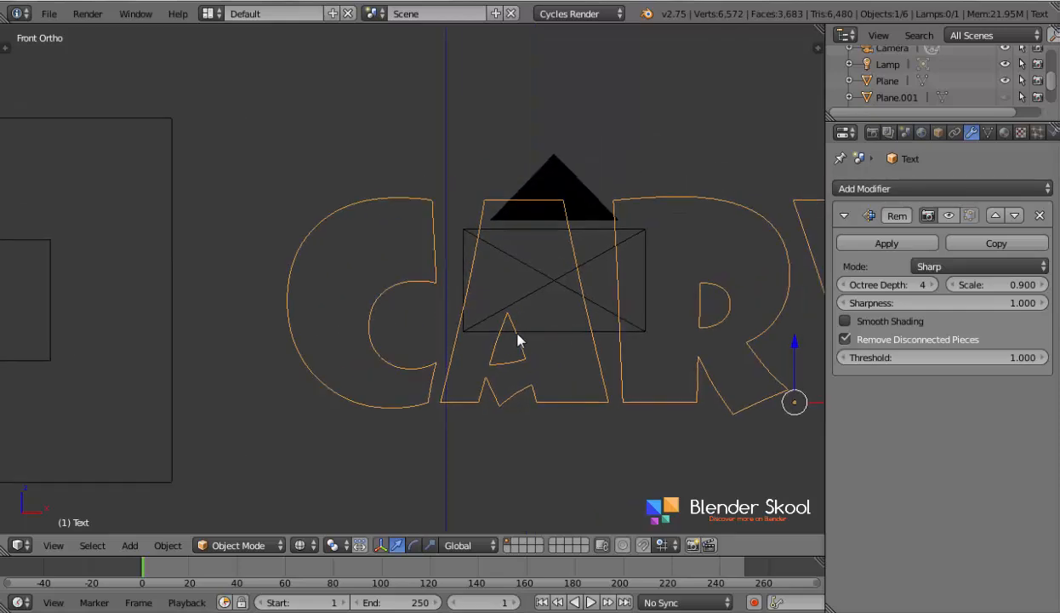
key(Tab)
scroll(516, 335, up, 1)
key(z)
scroll(516, 335, up, 1)
middle_drag(515, 335, 475, 342)
scroll(475, 342, up, 3)
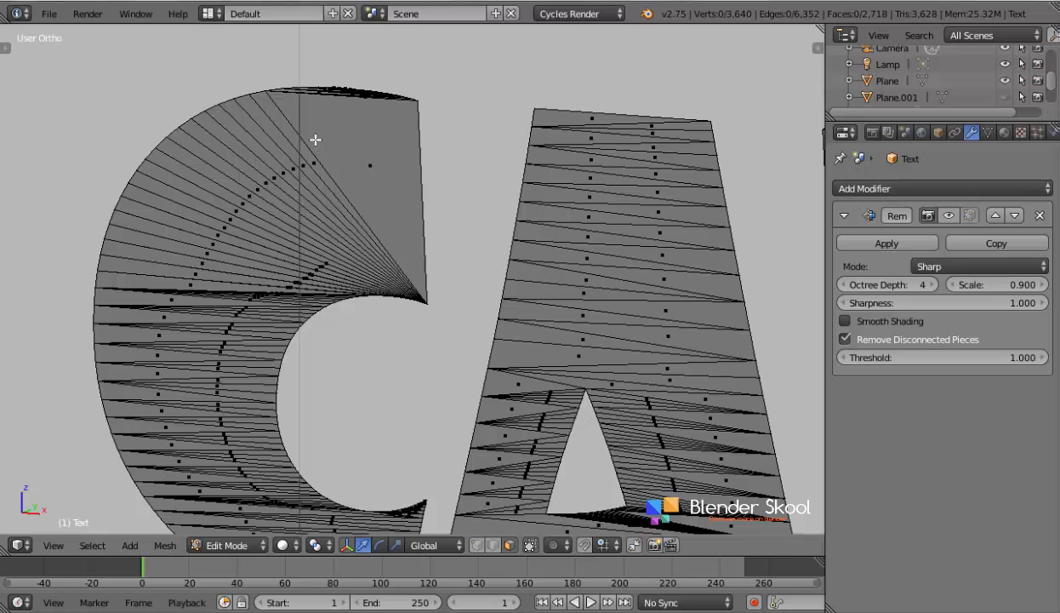
scroll(315, 139, down, 1)
scroll(315, 140, down, 1)
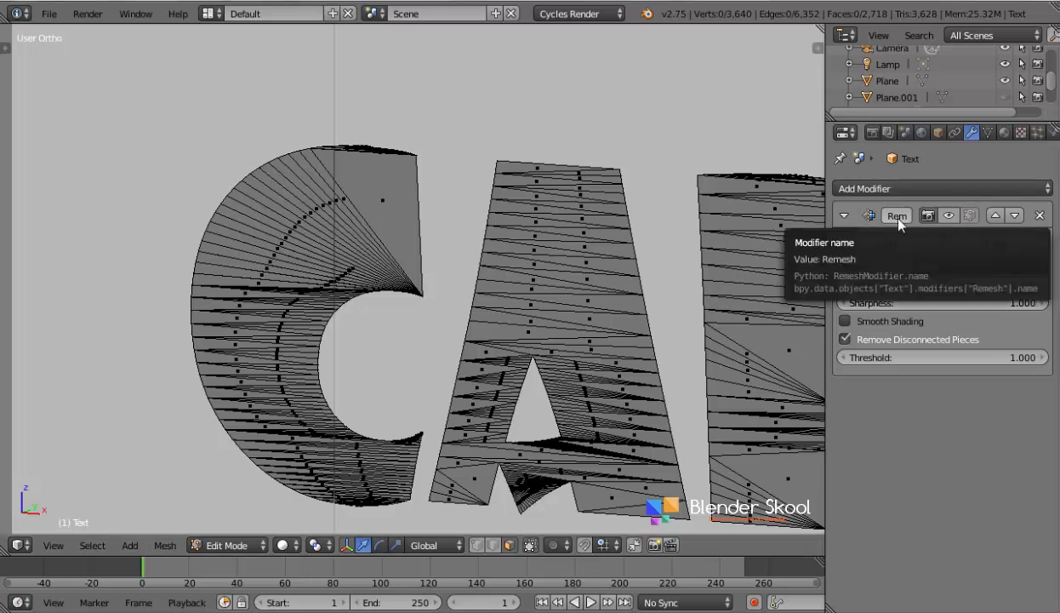
scroll(648, 278, down, 7)
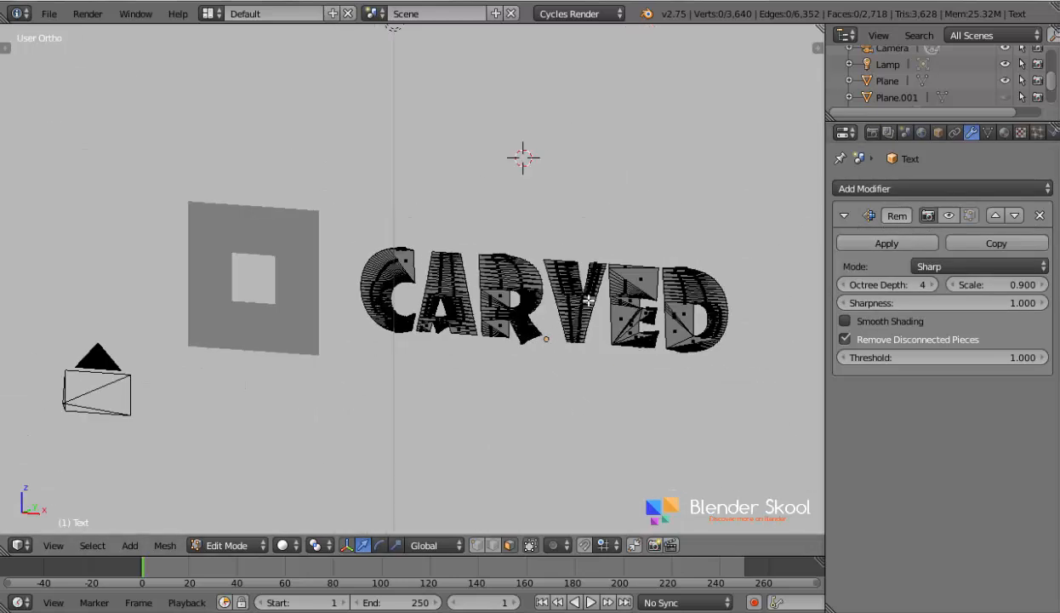
key(Tab)
scroll(538, 362, up, 4)
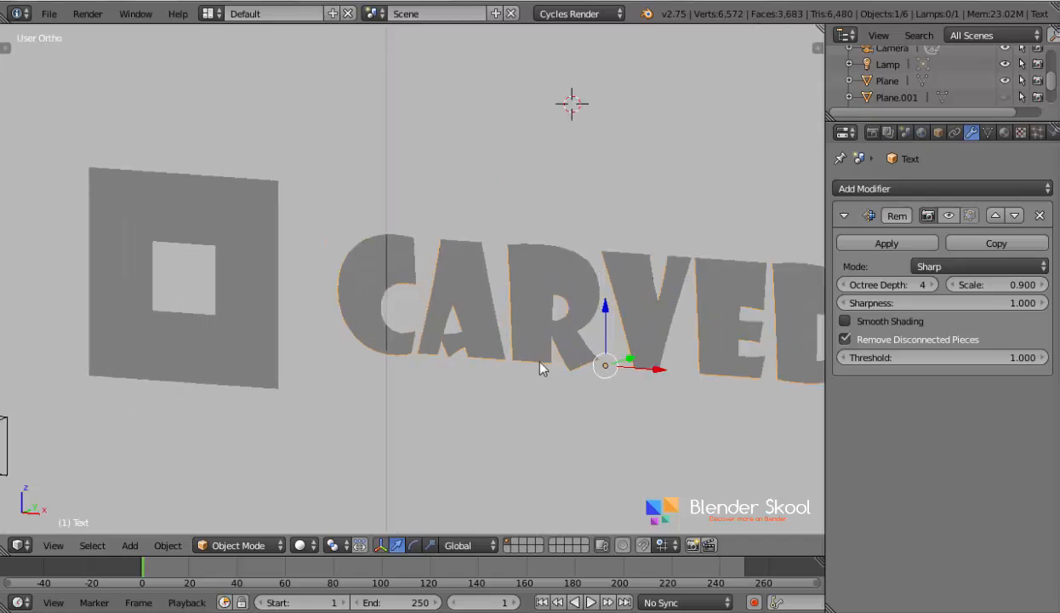
- Restore the lettering's Remesh display, set Octree Depth to 6 and disable Remove Disconnected Pieces
click(932, 285)
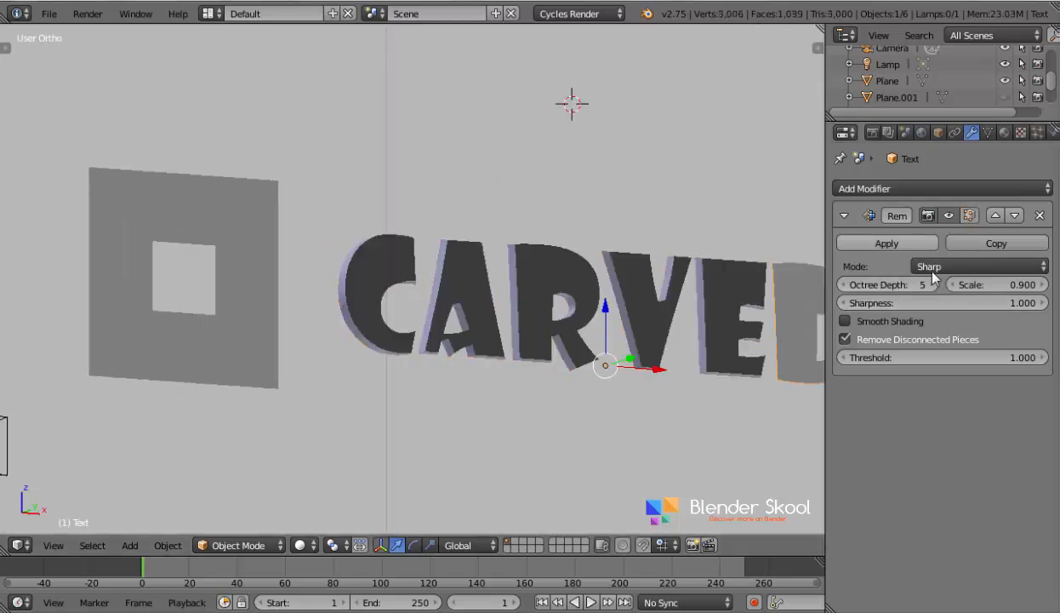
click(846, 341)
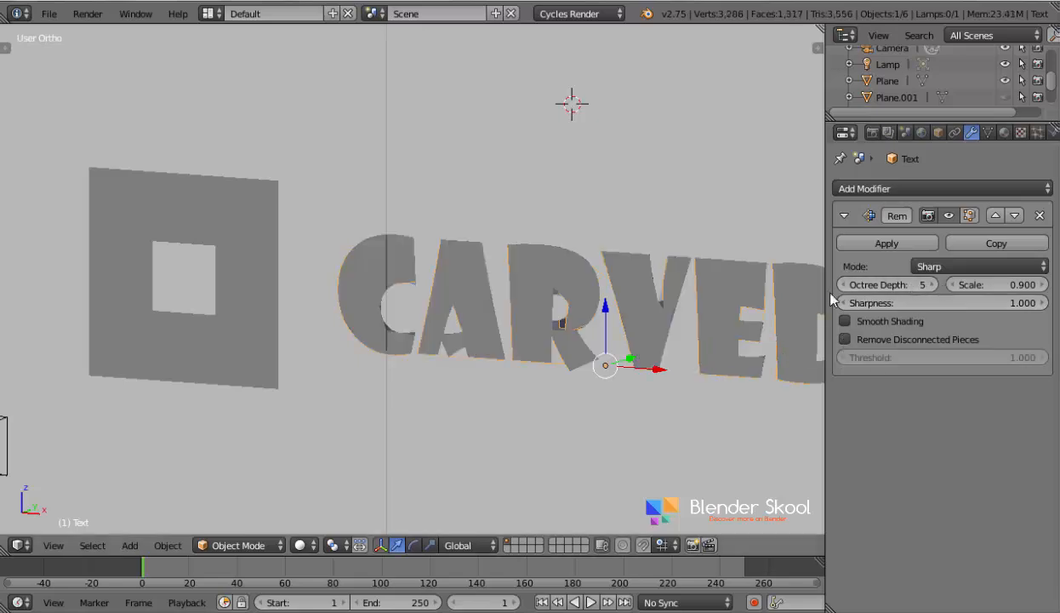
click(931, 284)
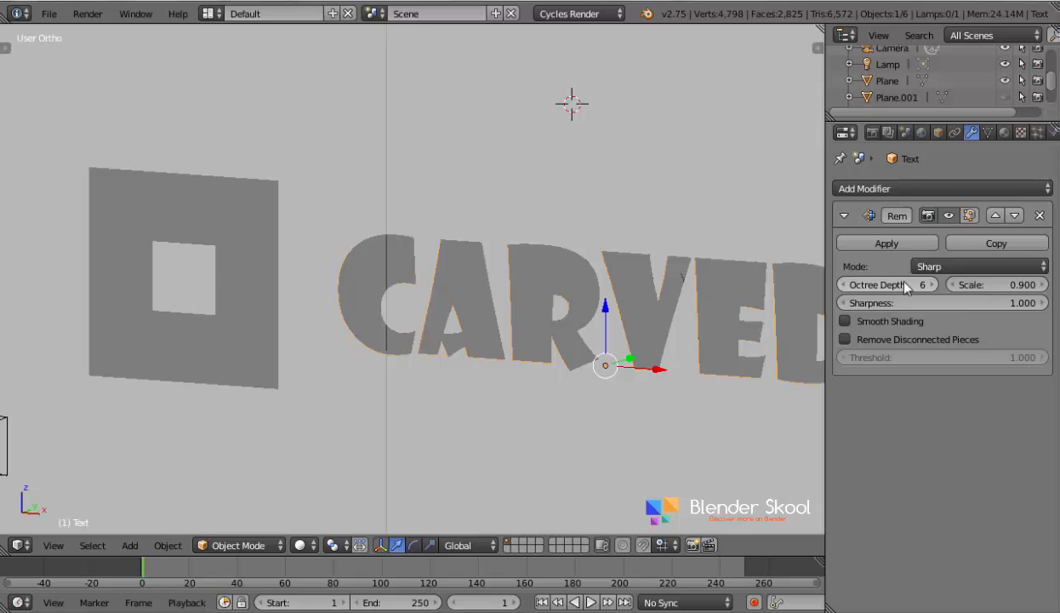
- Examine the remeshed lettering from the front in both wireframe and solid shading for grid quality and surface artefacts
key(z)
key(z)
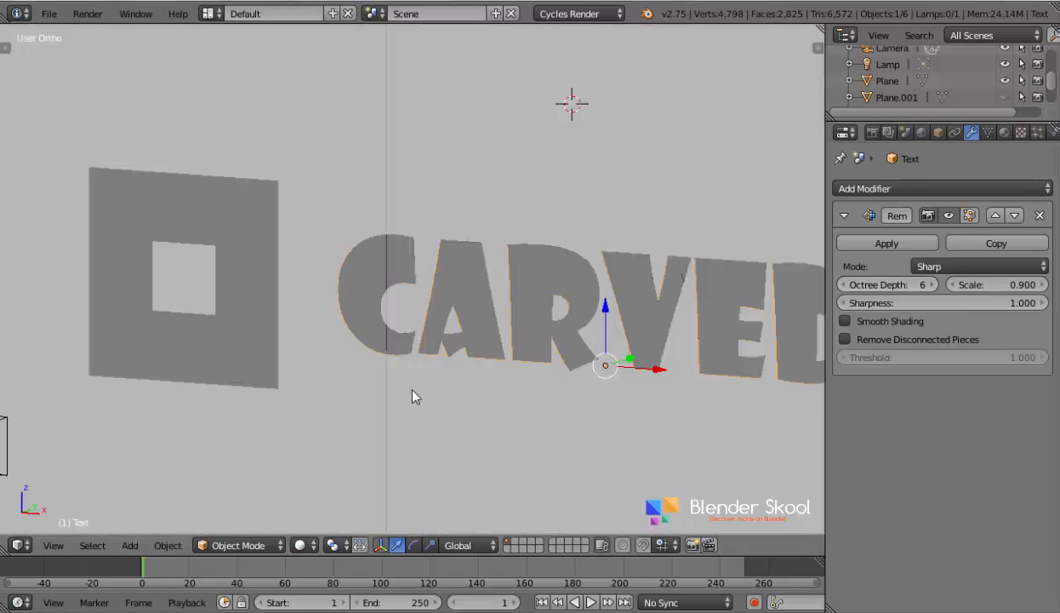
click(54, 546)
click(77, 426)
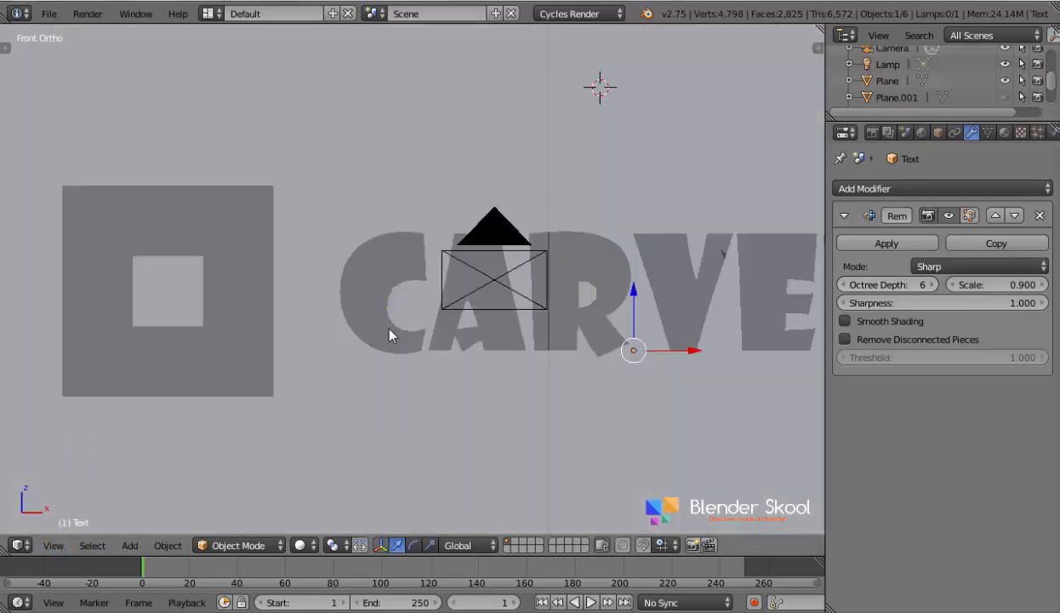
key(z)
scroll(479, 329, up, 4)
key(z)
scroll(479, 329, up, 4)
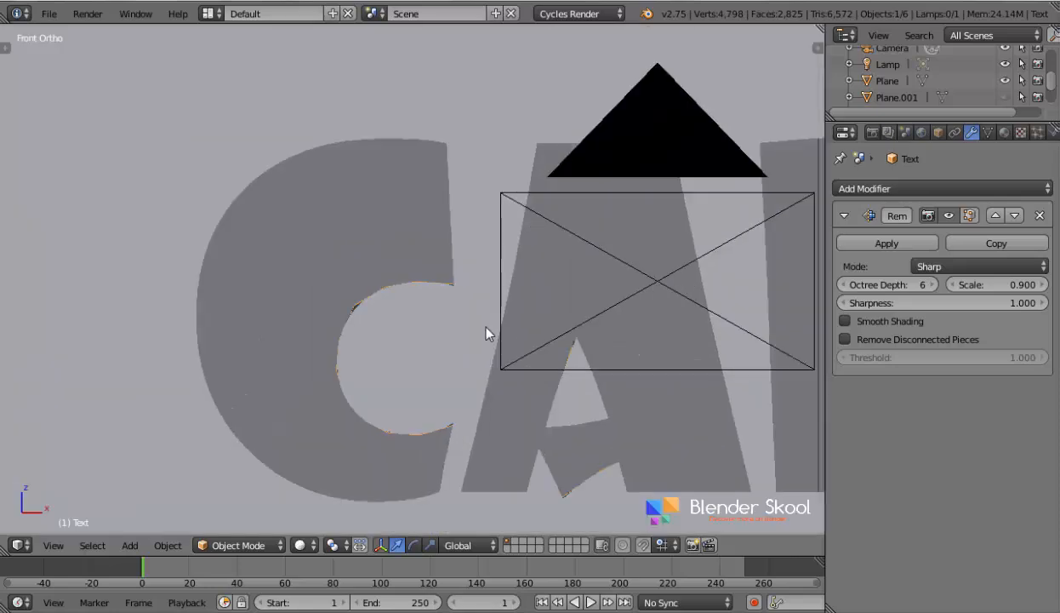
key(z)
scroll(434, 315, up, 2)
scroll(434, 314, down, 5)
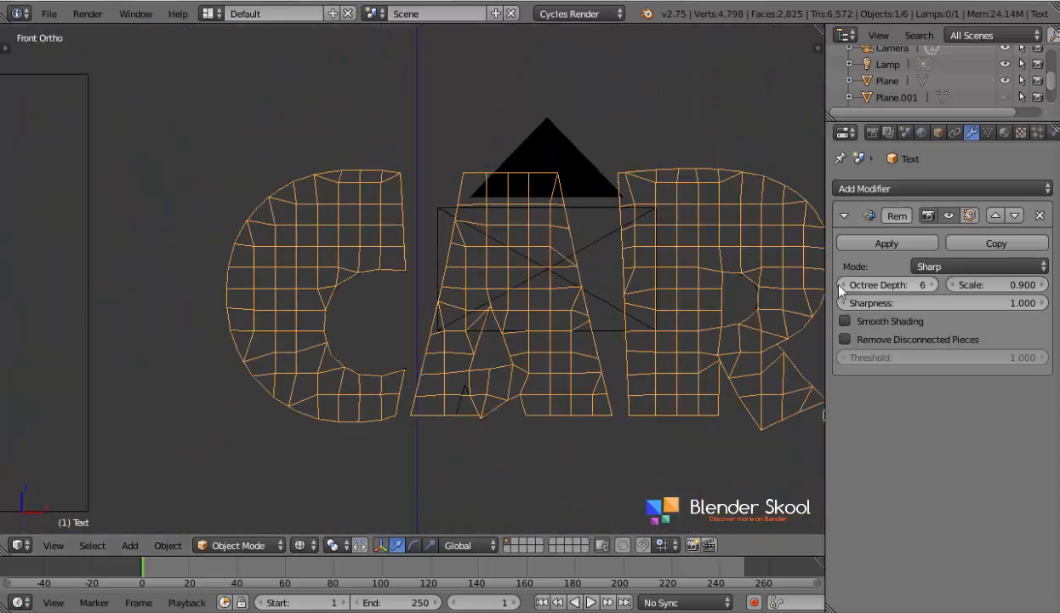
key(z)
scroll(518, 327, down, 7)
shift+middle_drag(520, 329, 474, 321)
scroll(515, 319, up, 3)
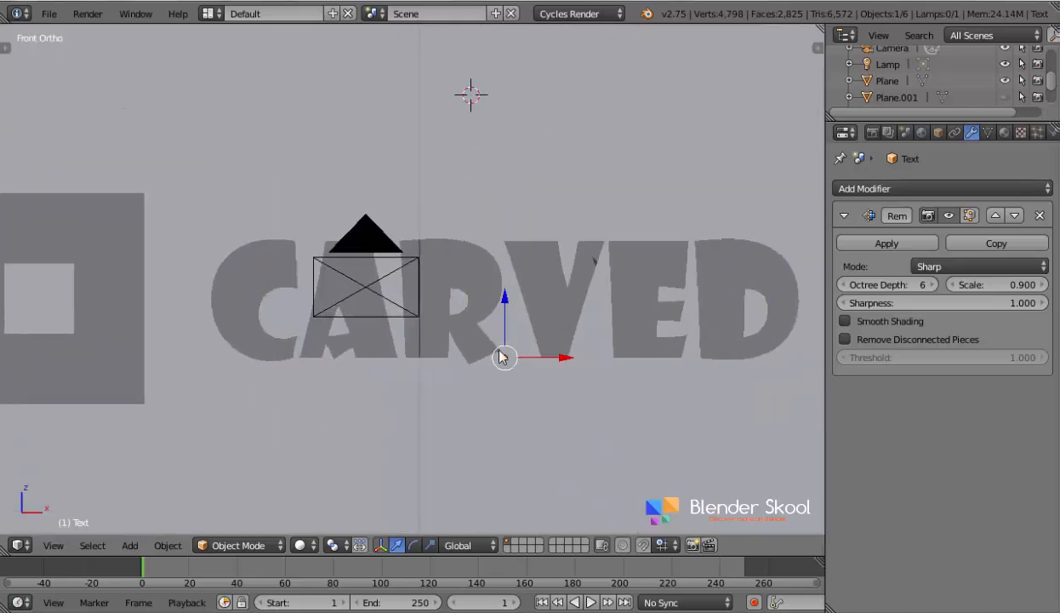
scroll(513, 283, down, 1)
key(z)
key(z)
scroll(549, 305, up, 2)
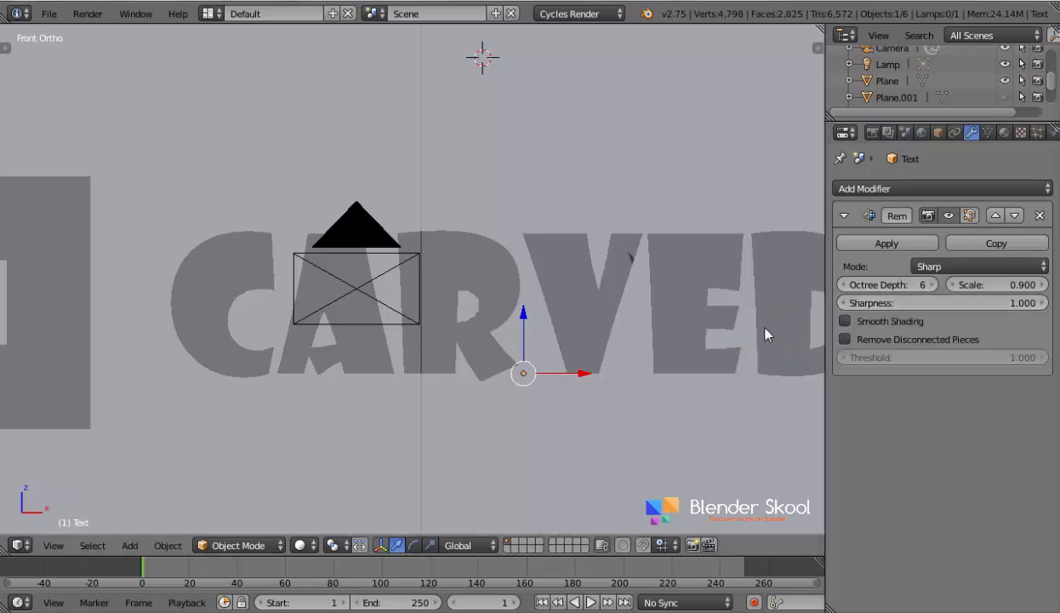
- Apply the Remesh modifier to the CARVED lettering
scroll(740, 349, down, 3)
shift+middle_drag(461, 395, 594, 412)
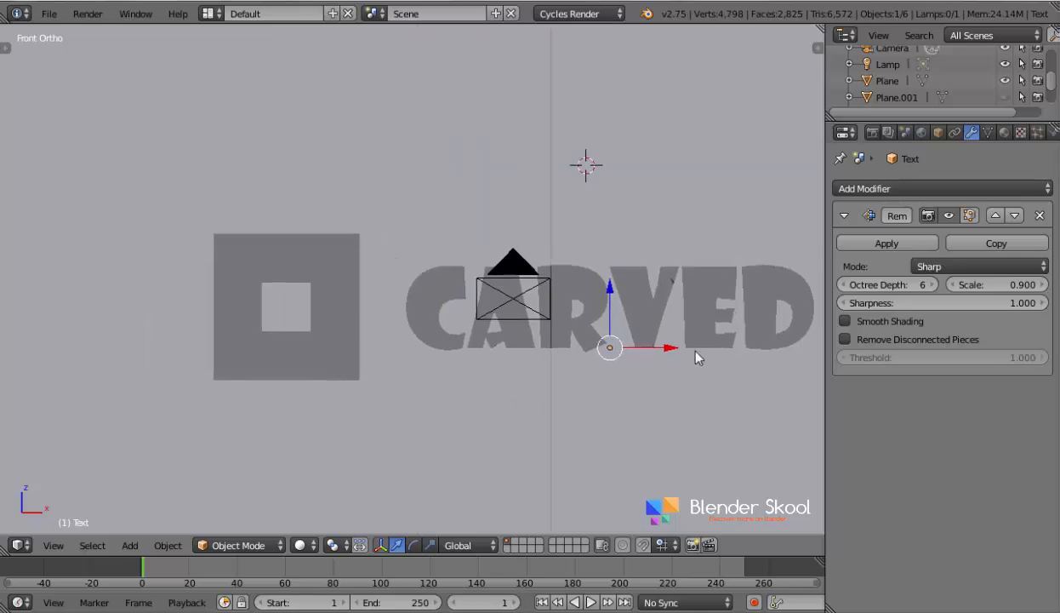
click(886, 243)
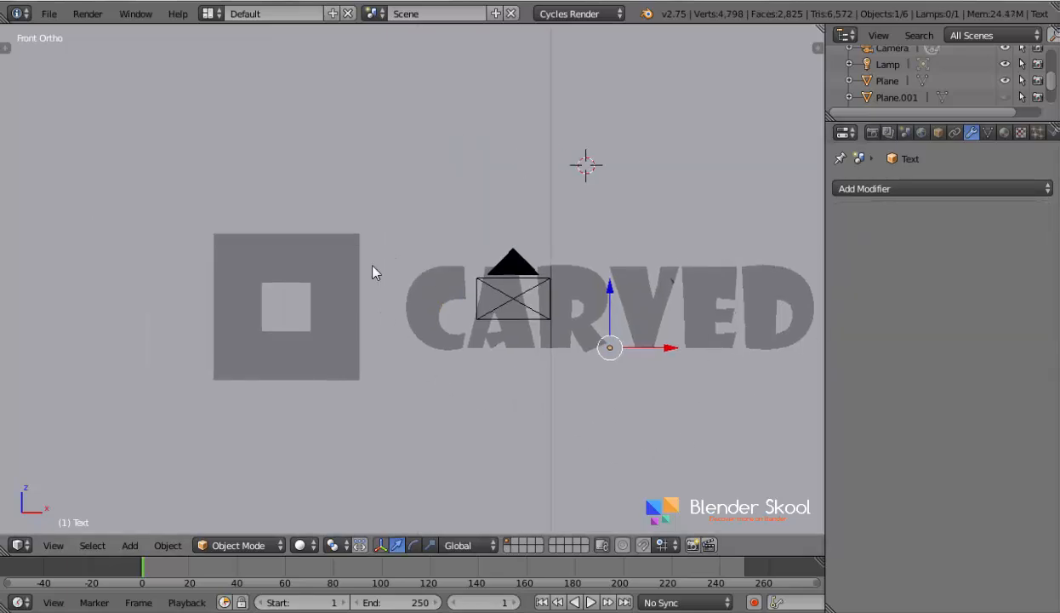
- Add a Remesh modifier with Octree Depth 4 to the square logo, disable Remove Disconnected Pieces, and apply the modifier
right_click(337, 257)
key(z)
click(846, 188)
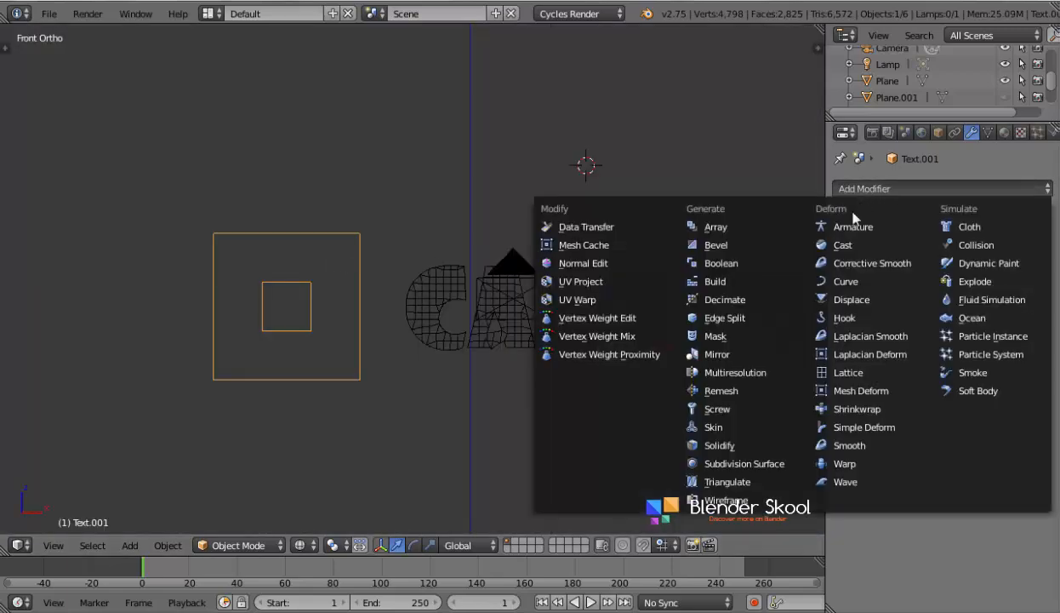
click(748, 392)
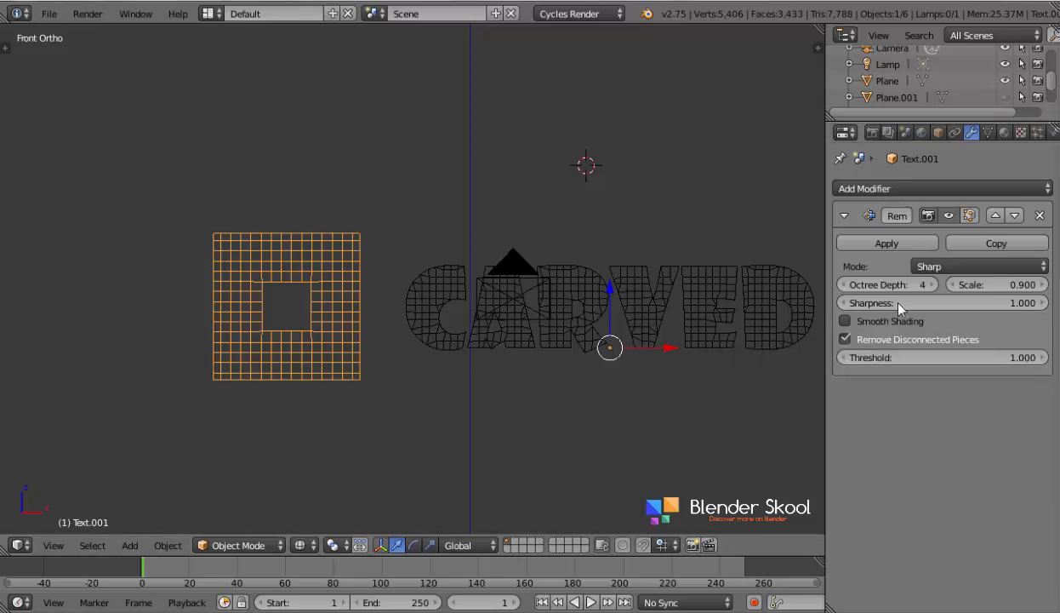
click(845, 340)
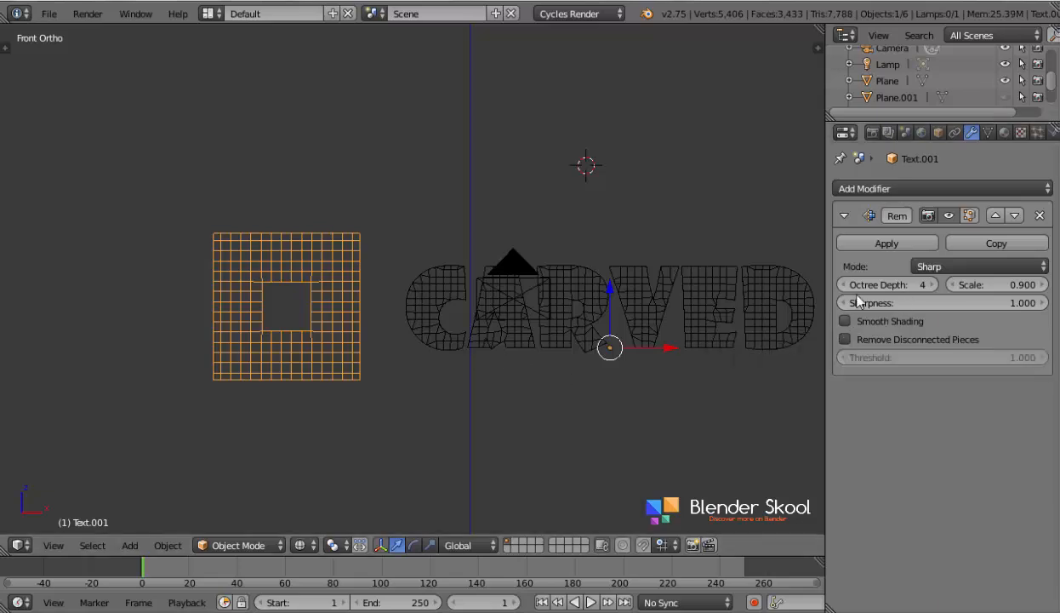
click(882, 243)
key(z)
scroll(496, 366, down, 3)
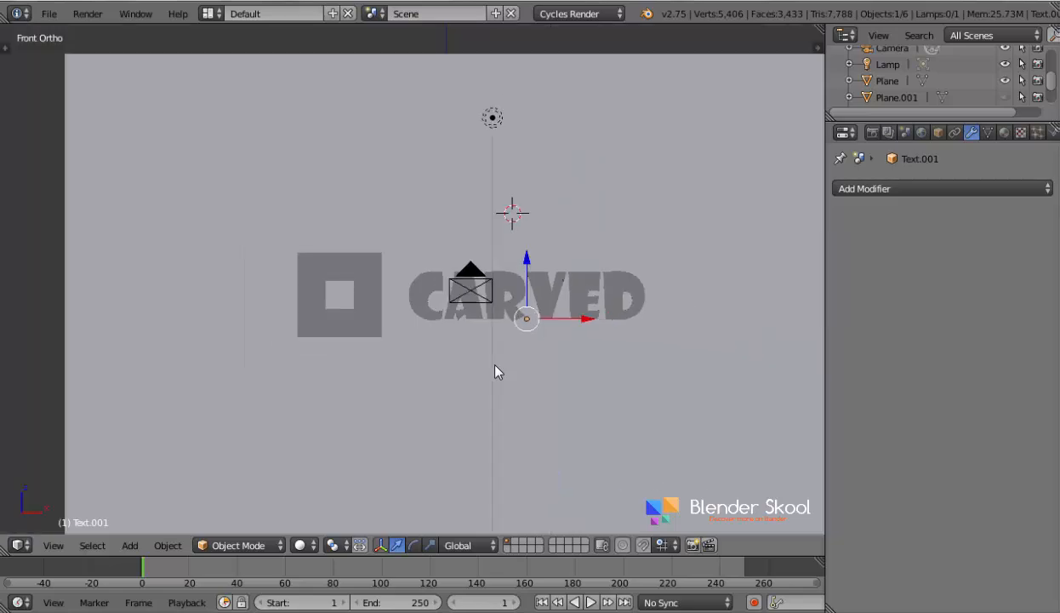
scroll(513, 347, up, 2)
key(z)
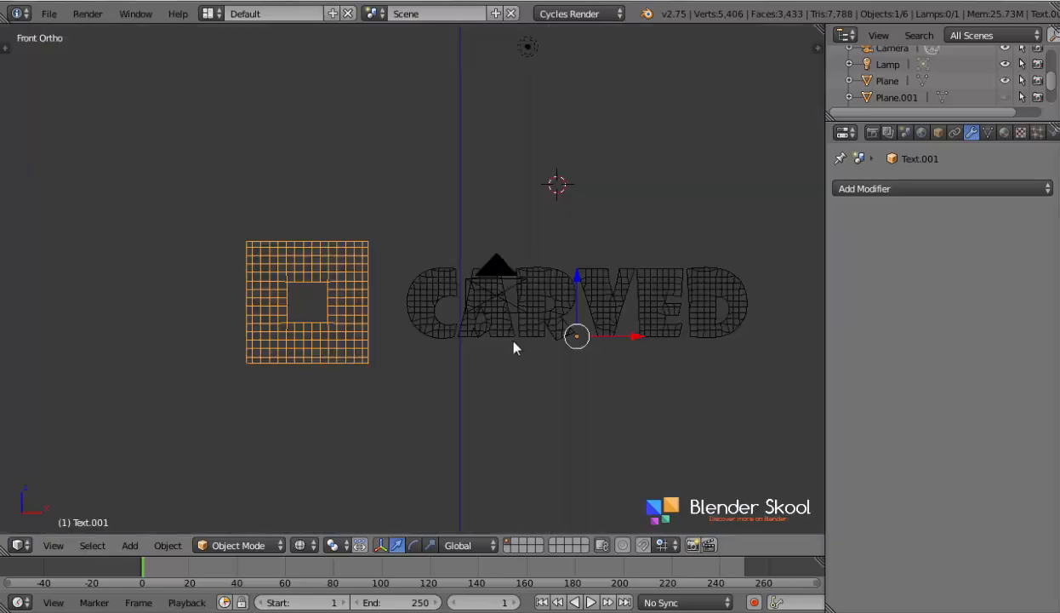
- Open the CARVED lettering in Edit Mode, select a face on the letter C, and examine the remeshed grid across the letters
right_click(414, 288)
scroll(409, 292, up, 2)
key(Tab)
key(z)
scroll(461, 349, up, 3)
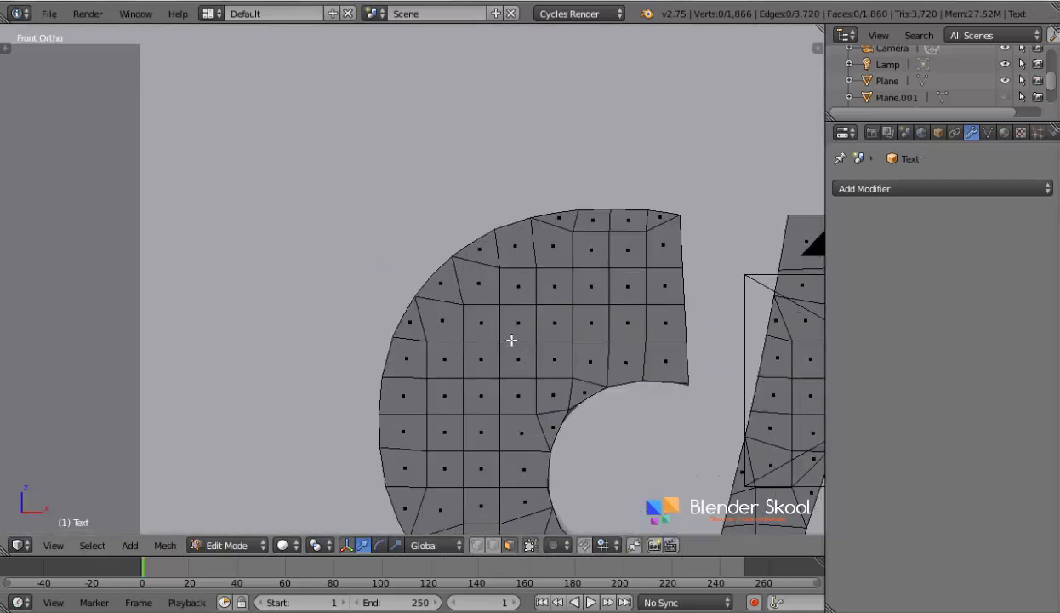
scroll(417, 332, up, 3)
right_click(377, 282)
scroll(374, 300, down, 4)
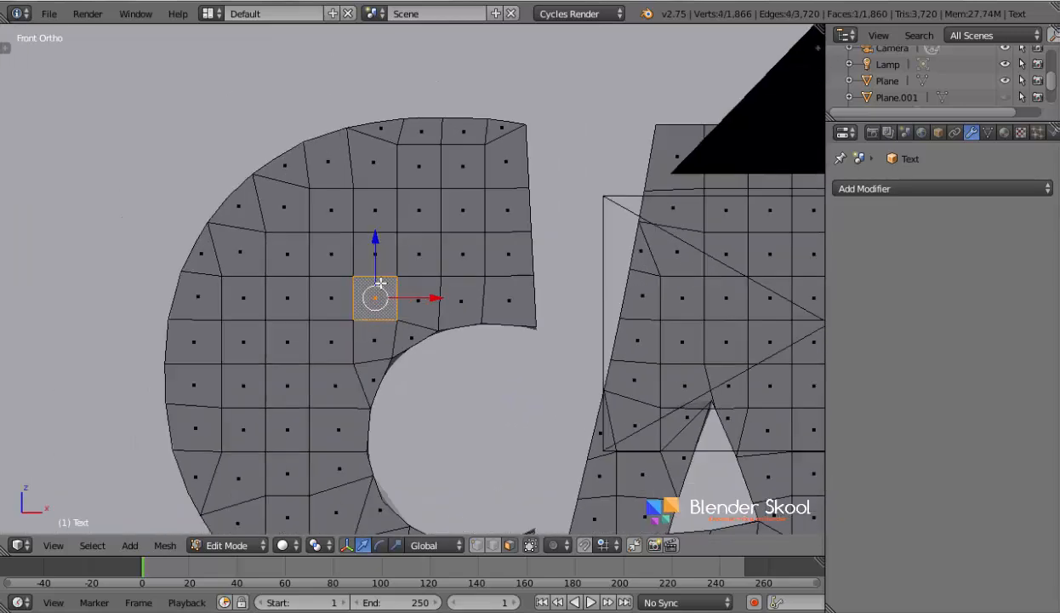
scroll(621, 317, down, 5)
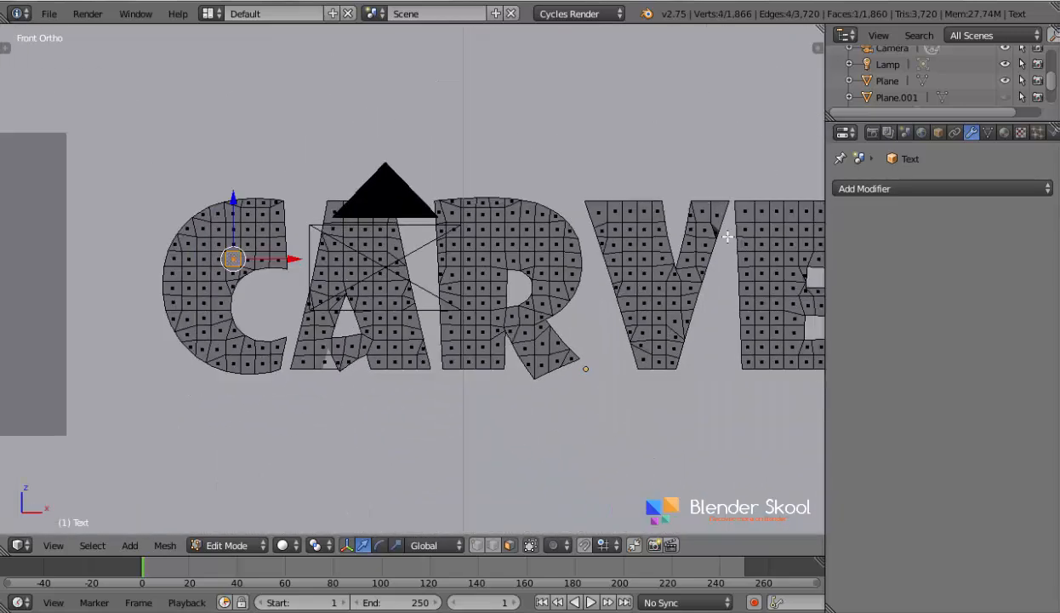
- Return to Object Mode, switch to wireframe display, and join the square logo and the CARVED lettering into one object
scroll(732, 240, down, 3)
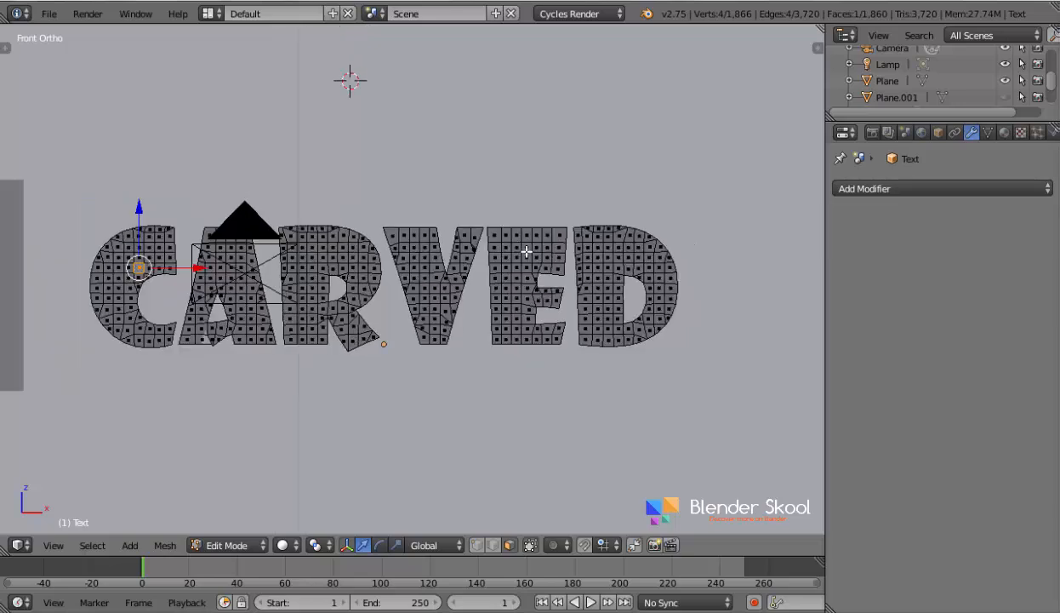
key(Tab)
scroll(526, 252, down, 2)
scroll(367, 315, down, 5)
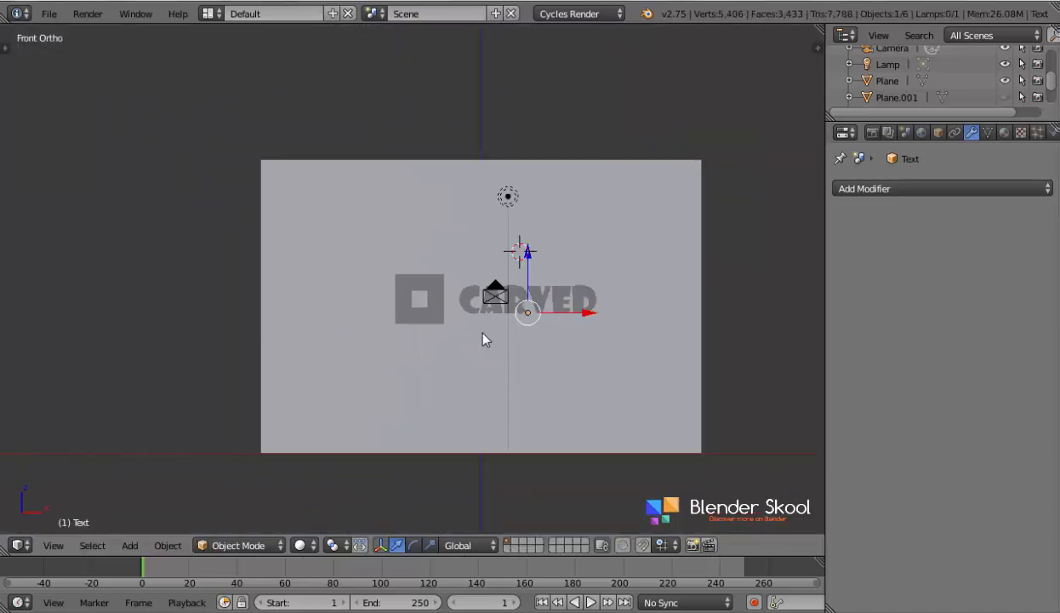
scroll(572, 315, up, 3)
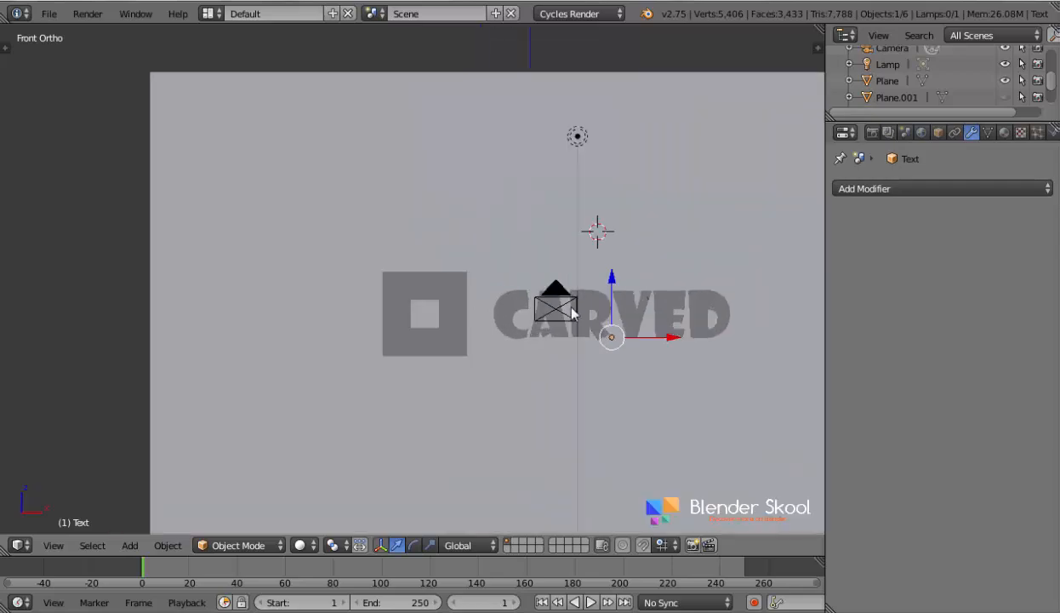
scroll(573, 313, up, 2)
shift+middle_drag(558, 323, 358, 321)
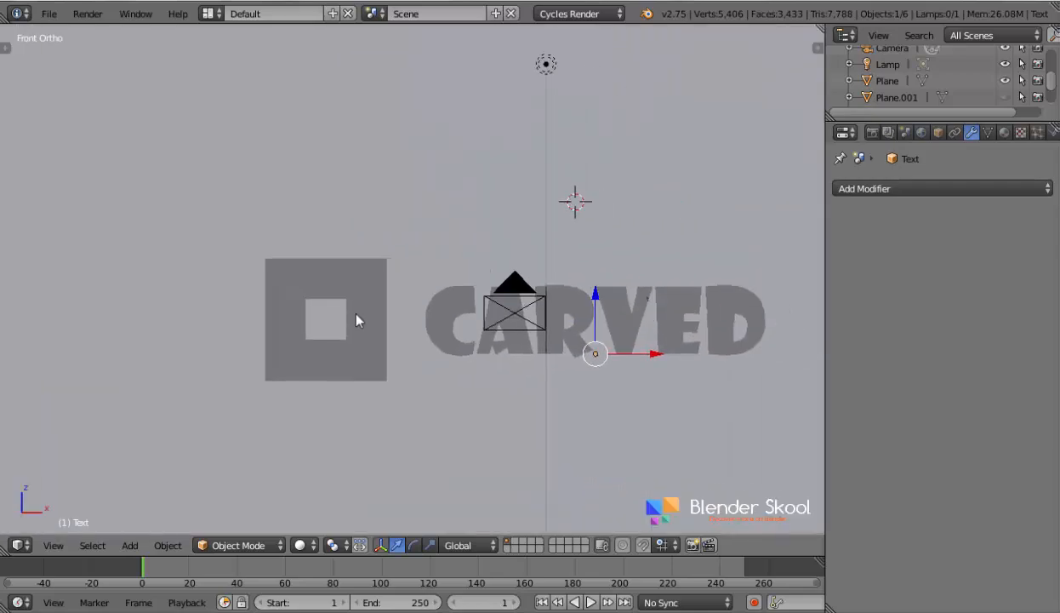
key(z)
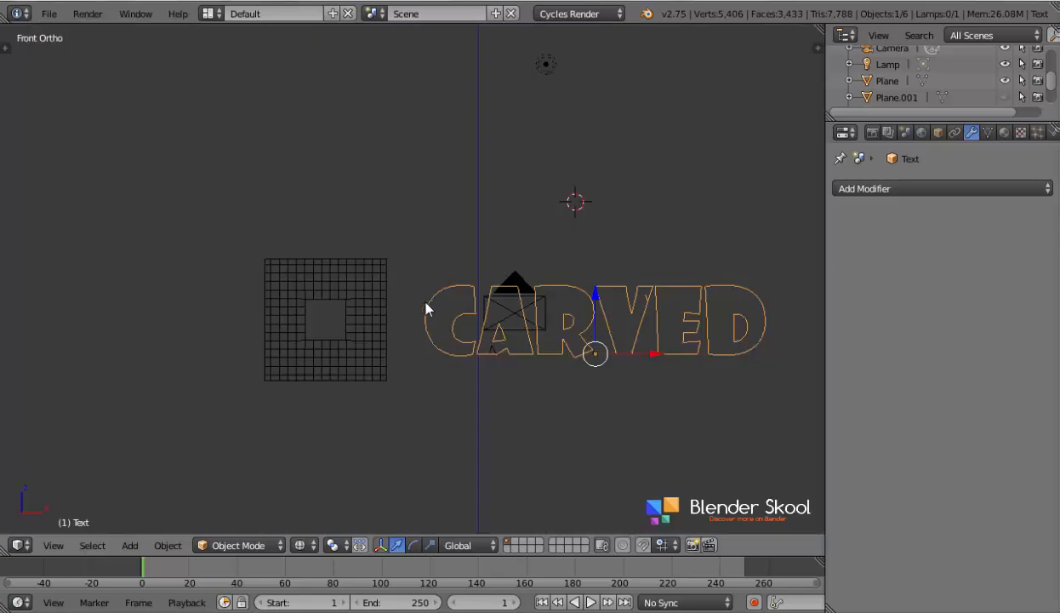
right_click(355, 281)
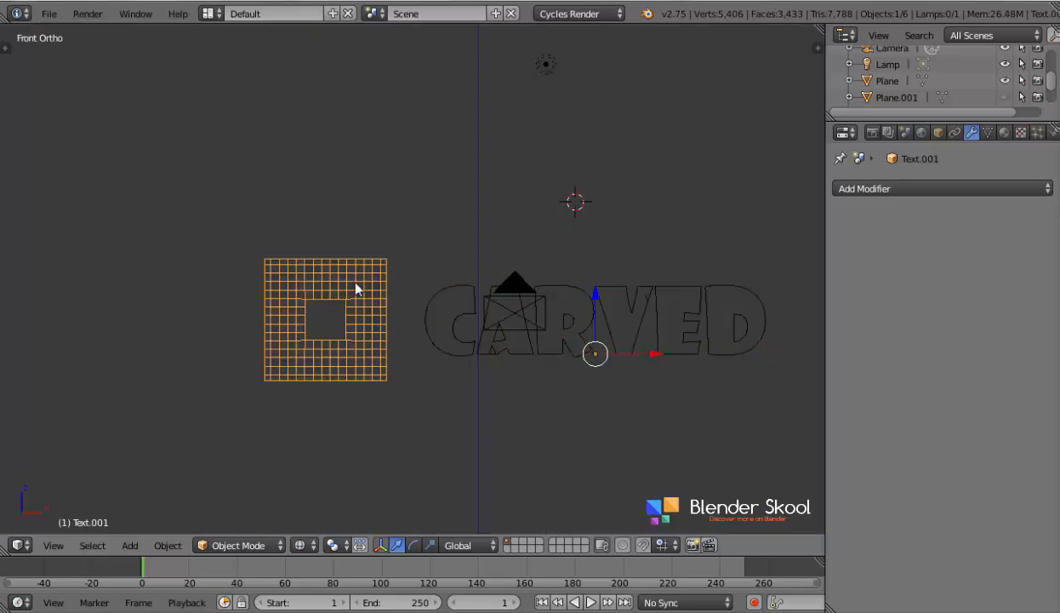
shift+right_click(449, 298)
scroll(449, 298, down, 2)
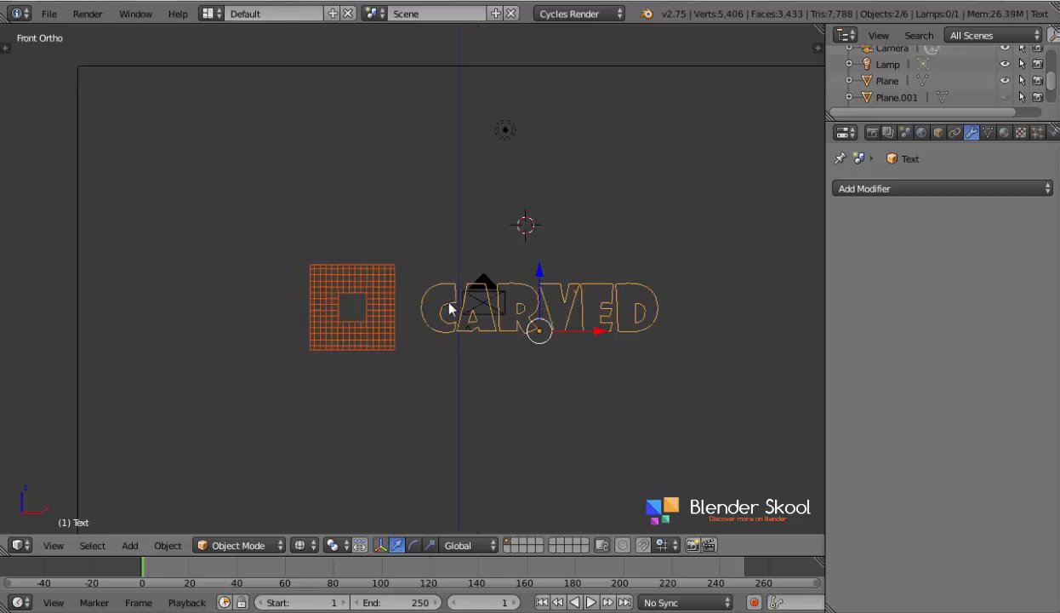
key(ctrl+j)
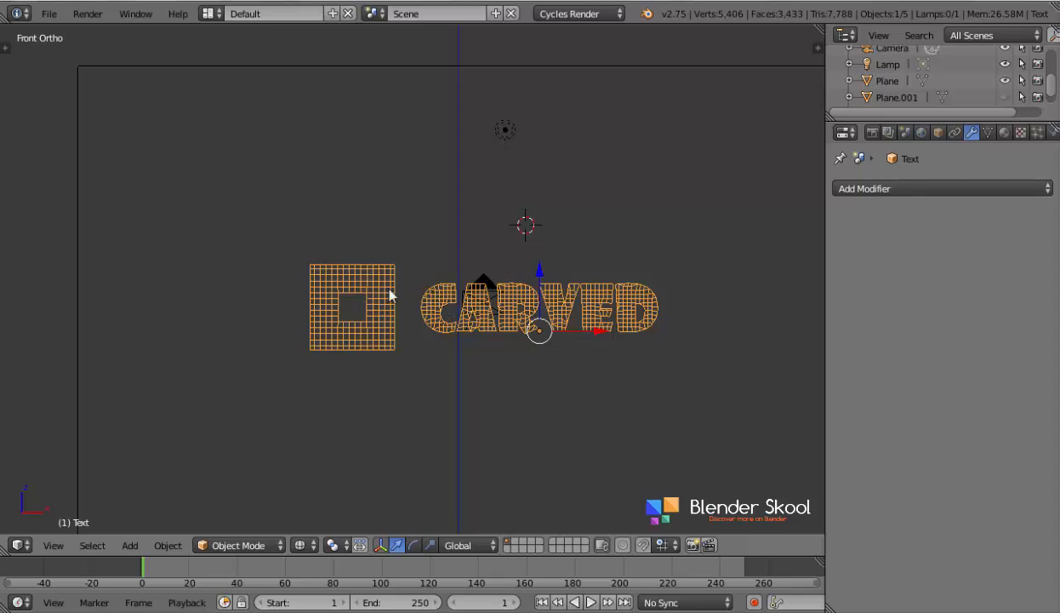
- Apply the Quick Explode effect to the joined logo and lettering
scroll(389, 296, up, 2)
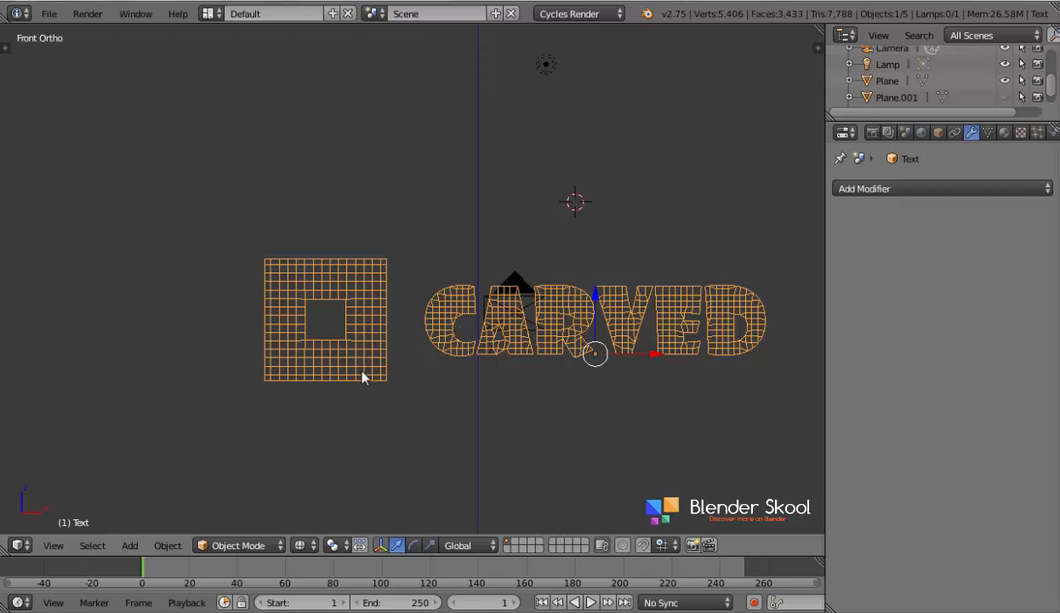
click(168, 546)
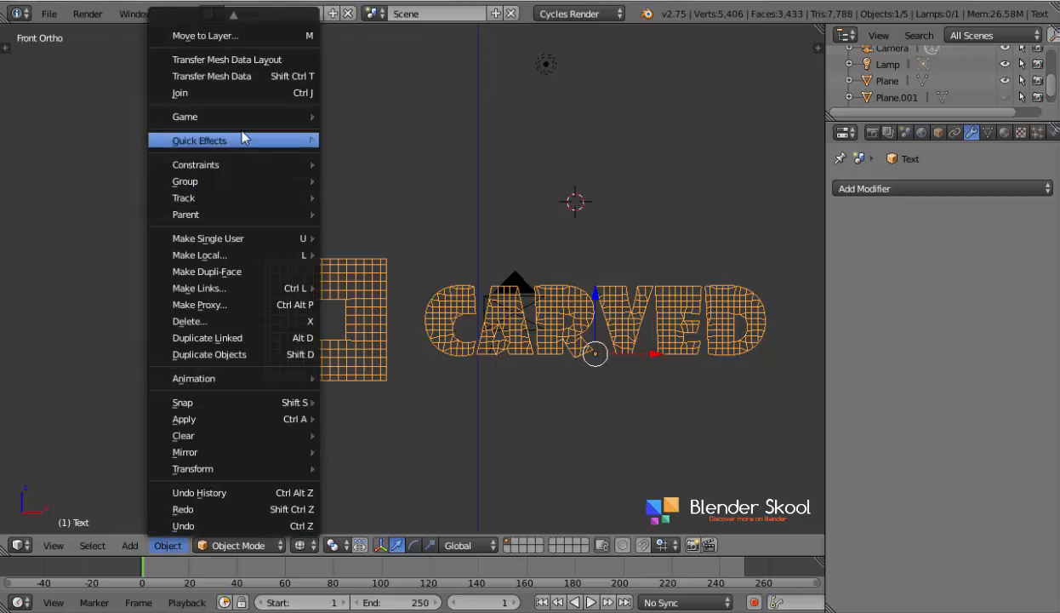
mouse_move(261, 147)
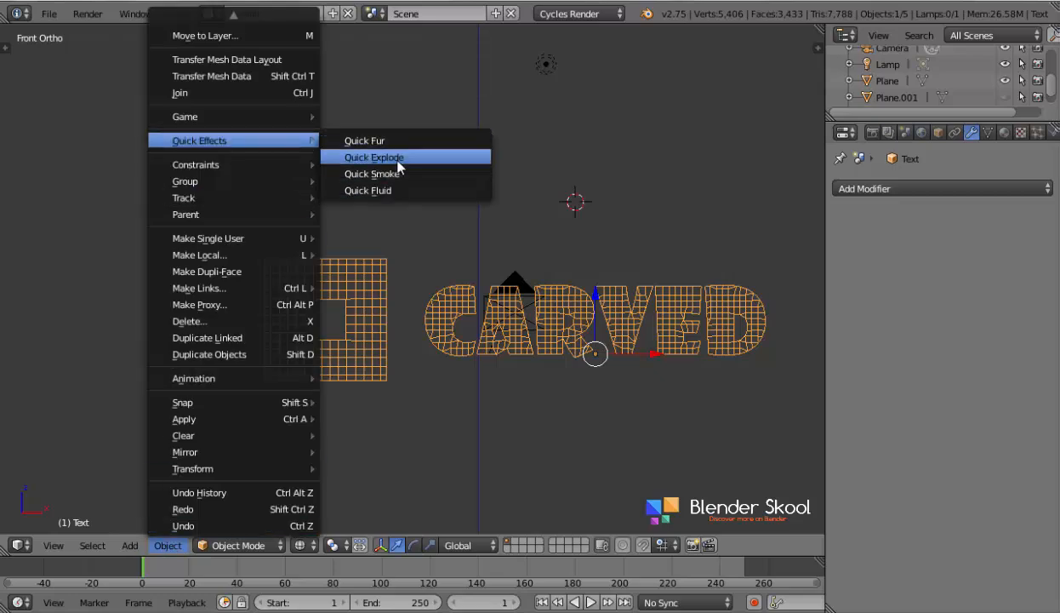
click(397, 158)
- Play the explosion animation twice from the first frame and examine how the pieces break off and fall
scroll(408, 342, down, 1)
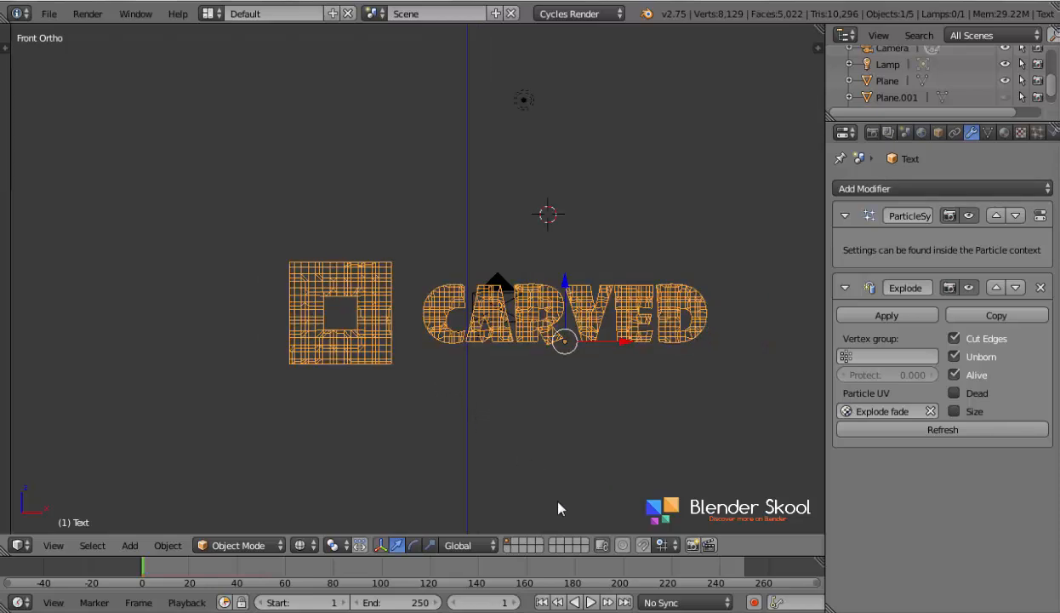
click(591, 602)
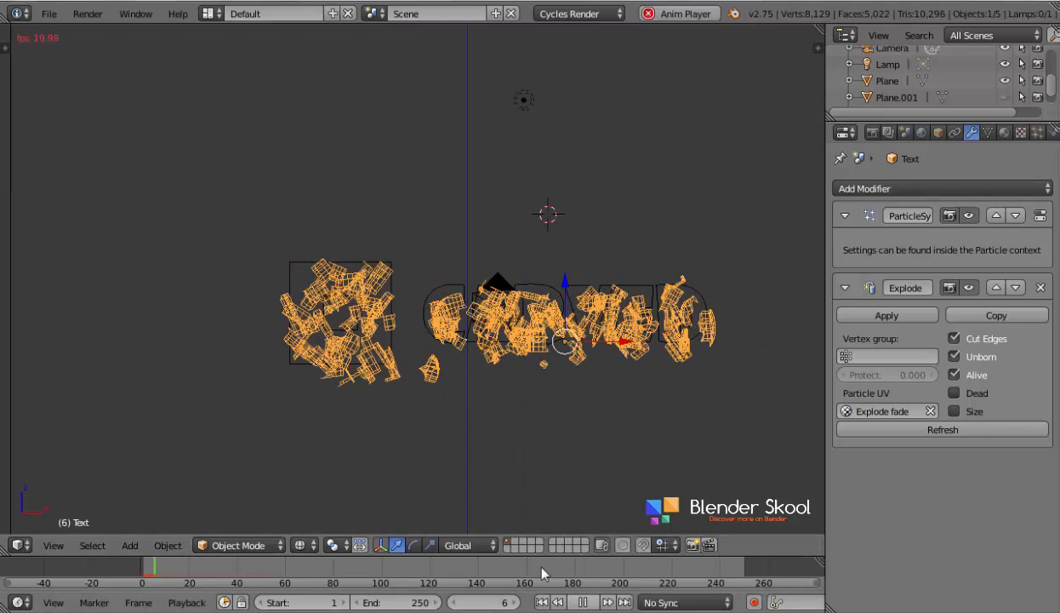
scroll(578, 392, down, 2)
scroll(577, 392, down, 6)
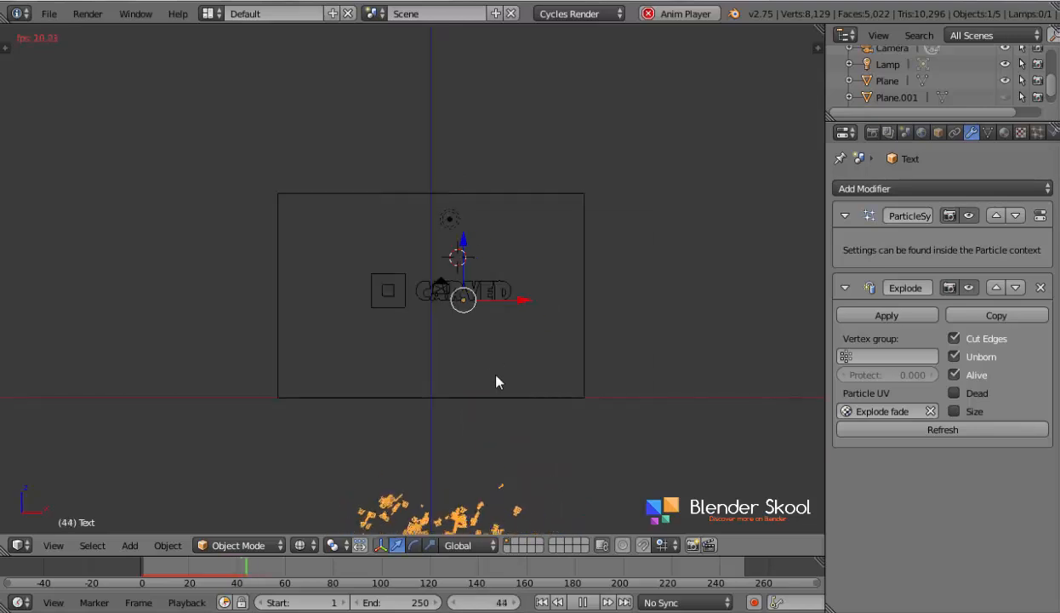
key(Escape)
scroll(518, 350, up, 5)
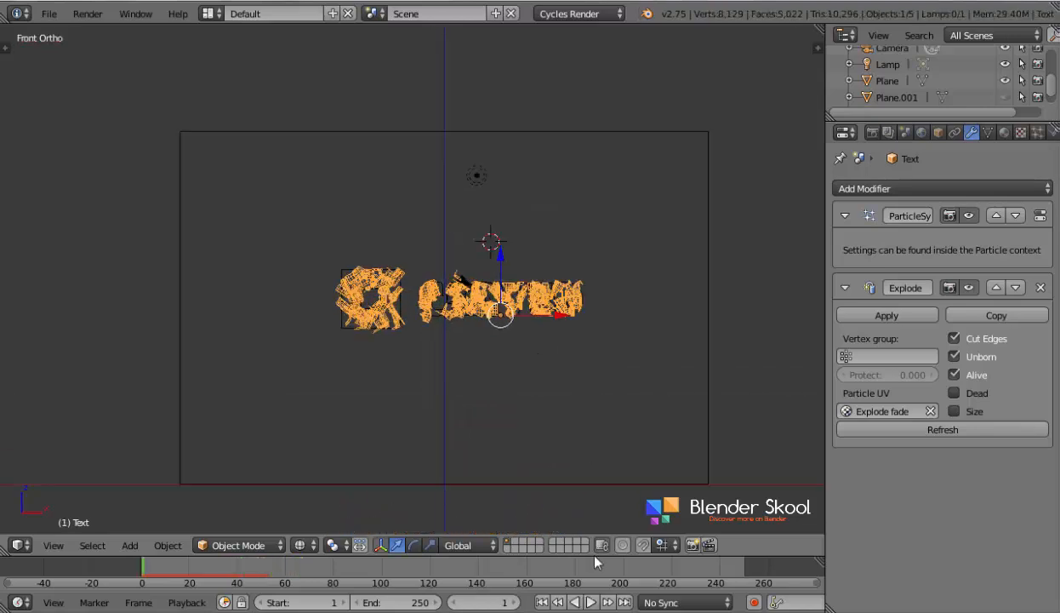
click(589, 601)
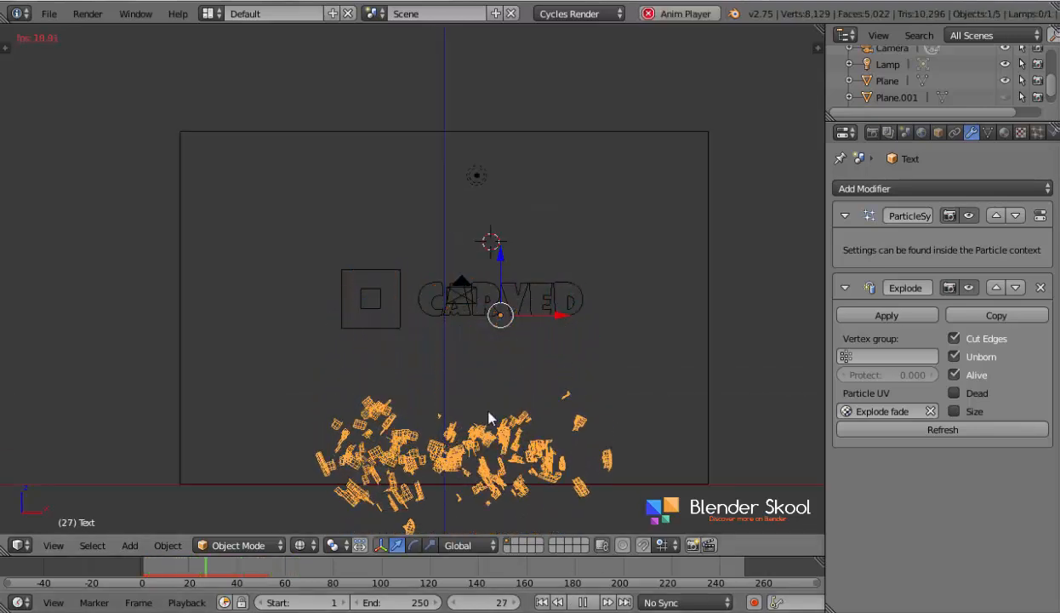
key(Escape)
scroll(510, 475, up, 4)
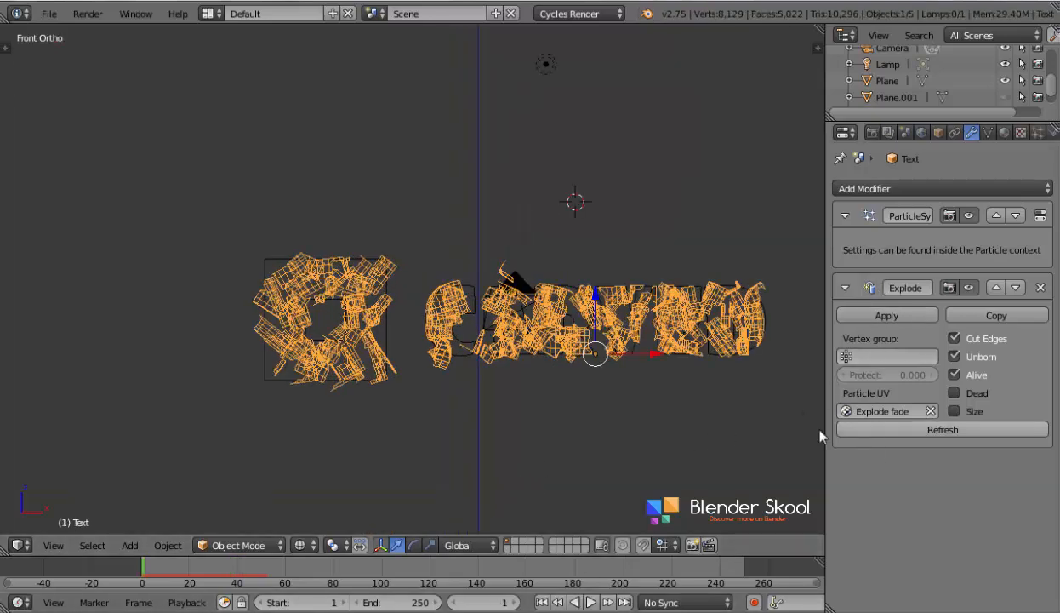
scroll(539, 407, up, 2)
scroll(540, 408, up, 3)
scroll(568, 385, down, 3)
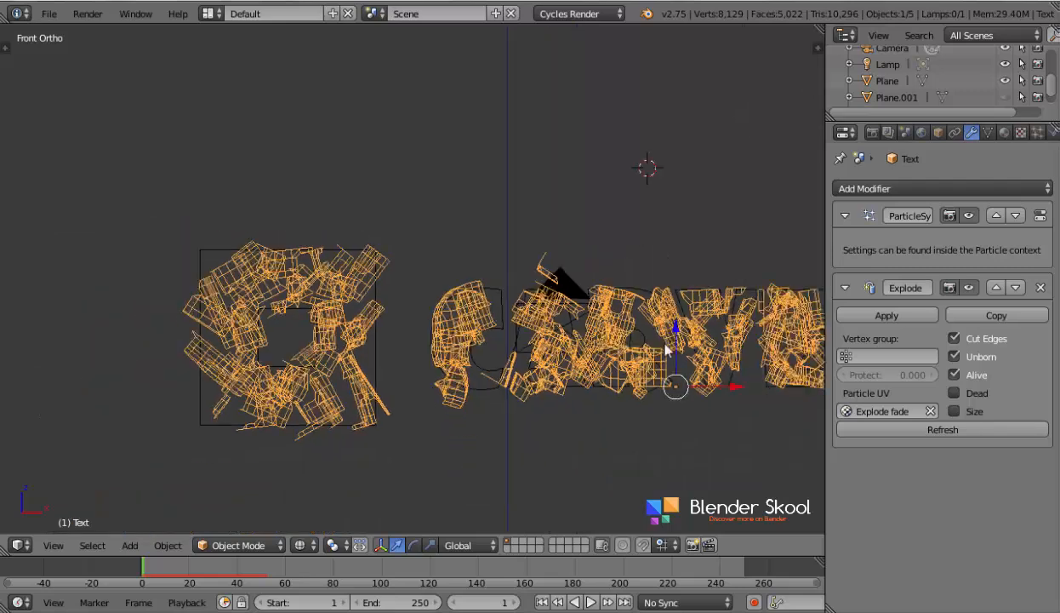
- Set the particle system's emission to start at frame 30 and end at frame 150
click(1038, 134)
scroll(968, 234, down, 2)
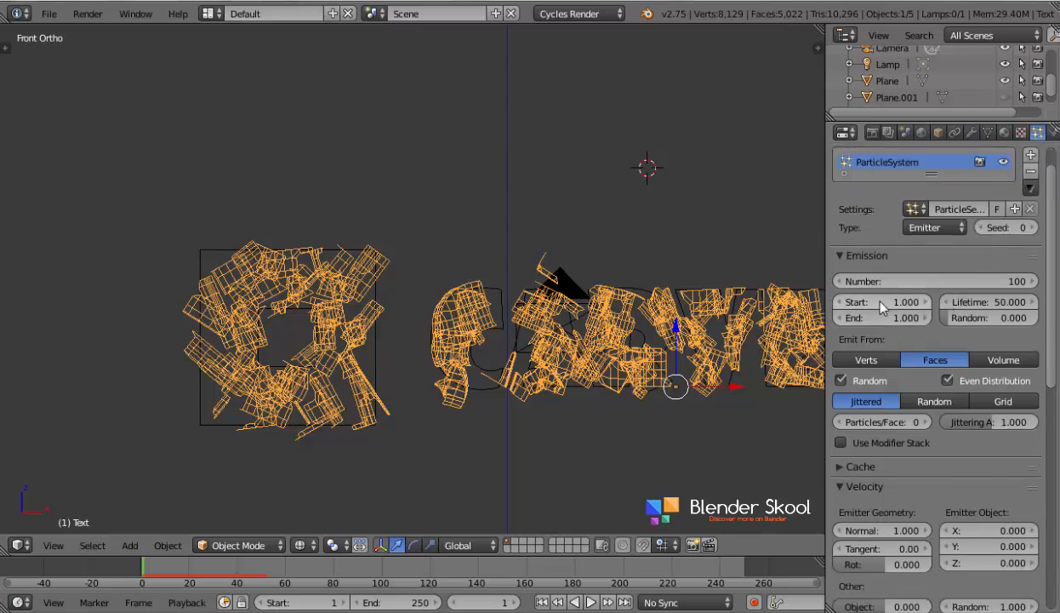
click(853, 318)
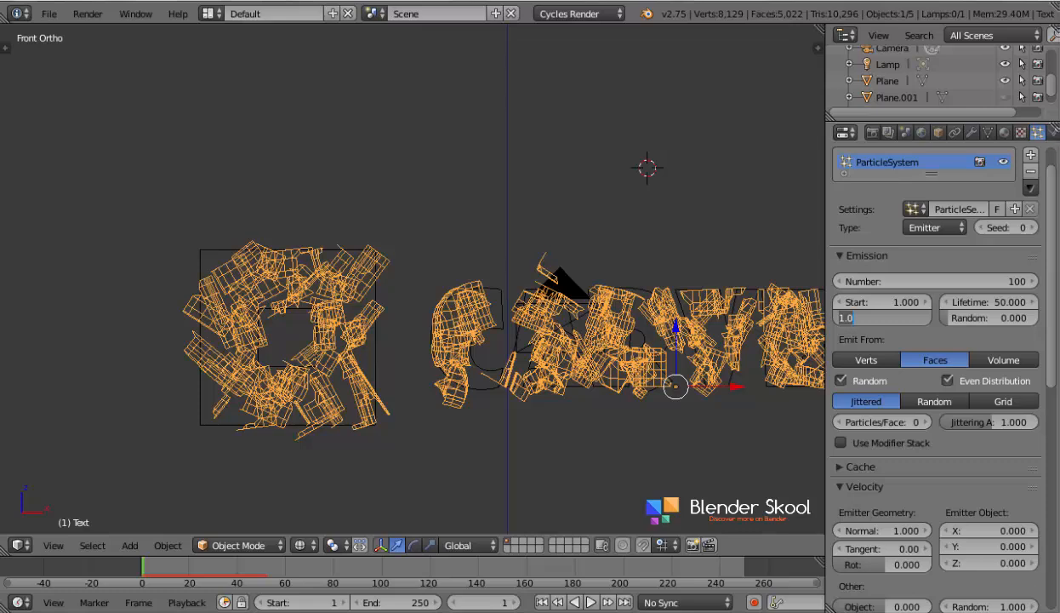
text(150)
key(Return)
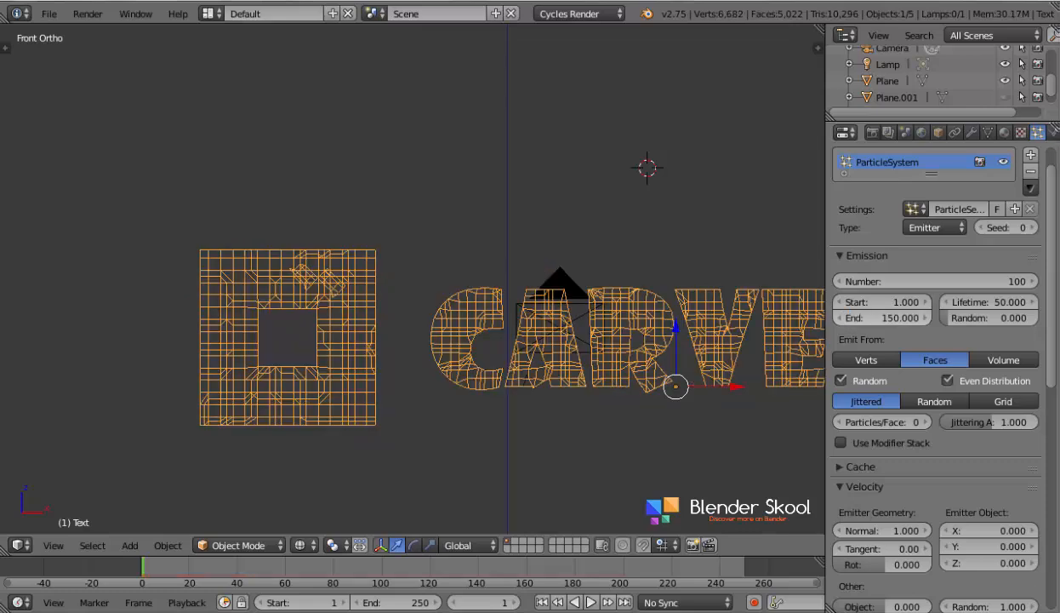
click(853, 300)
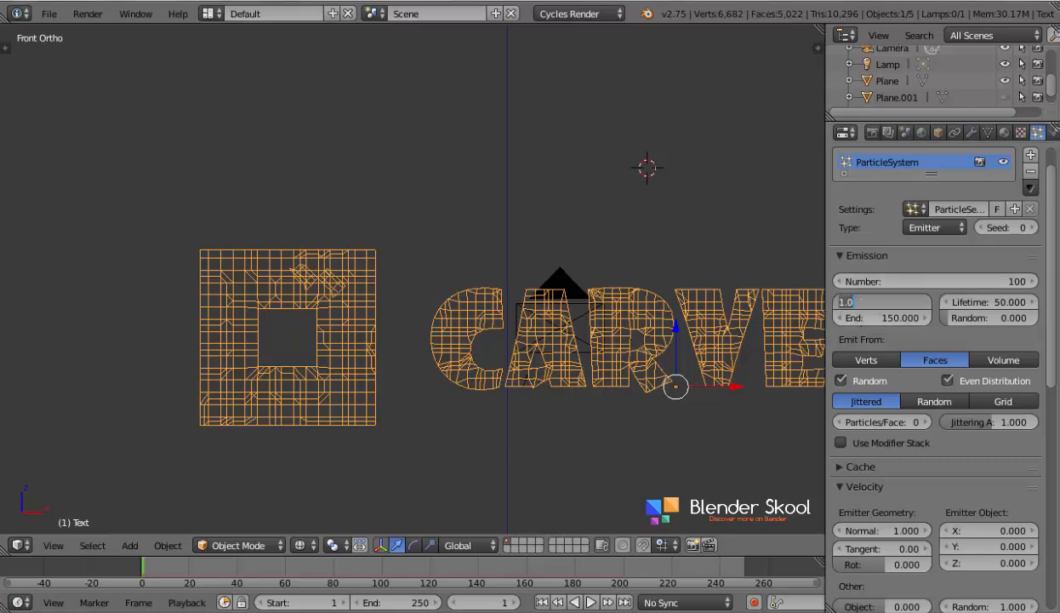
text(30)
key(Return)
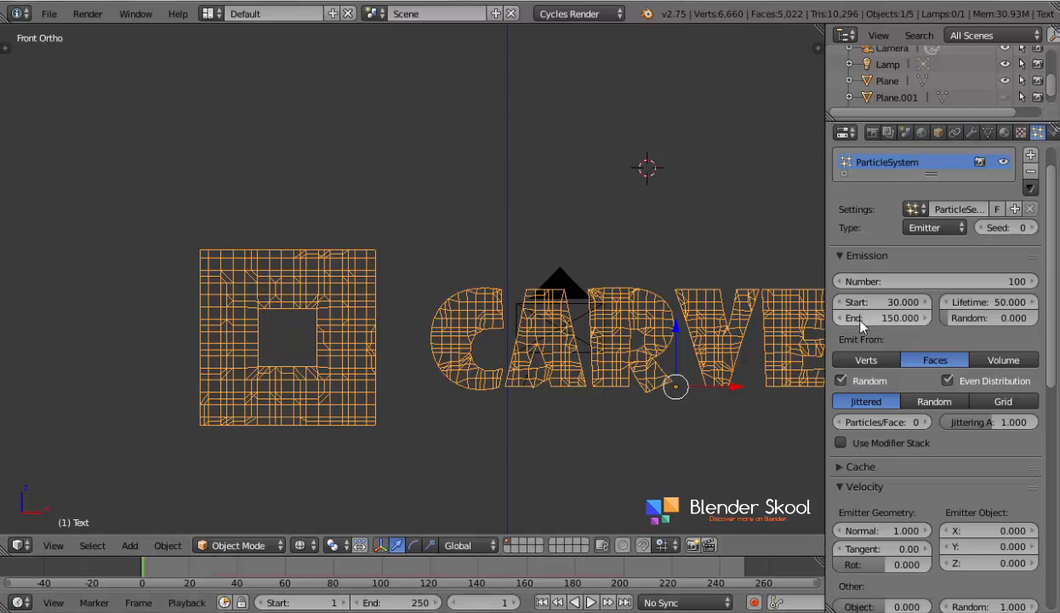
- Play the explosion from the front in wireframe to check the timing of the falling pieces
scroll(574, 338, down, 3)
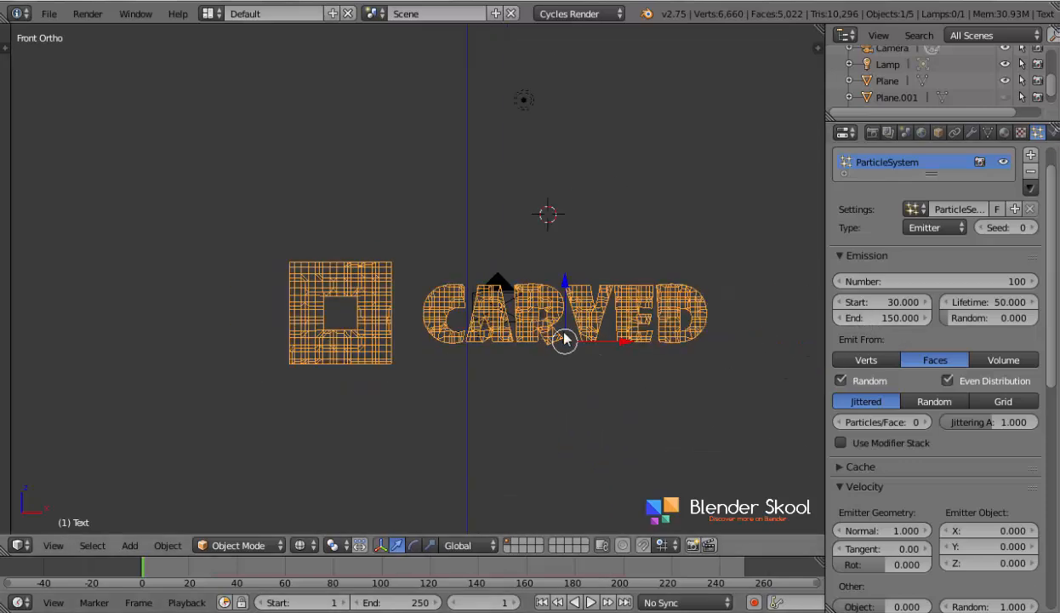
scroll(630, 339, up, 2)
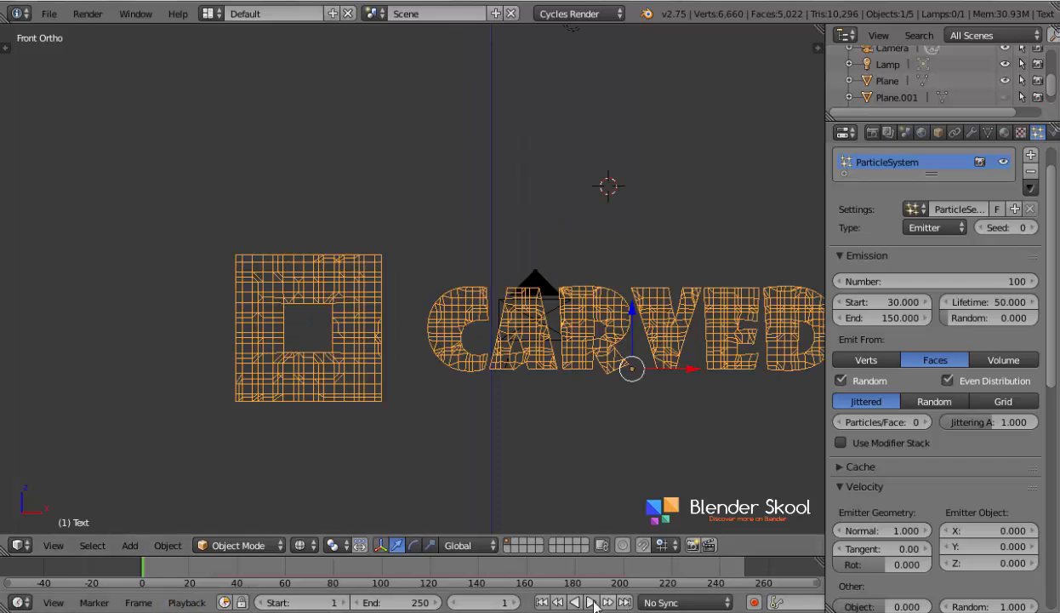
click(585, 602)
scroll(372, 449, down, 2)
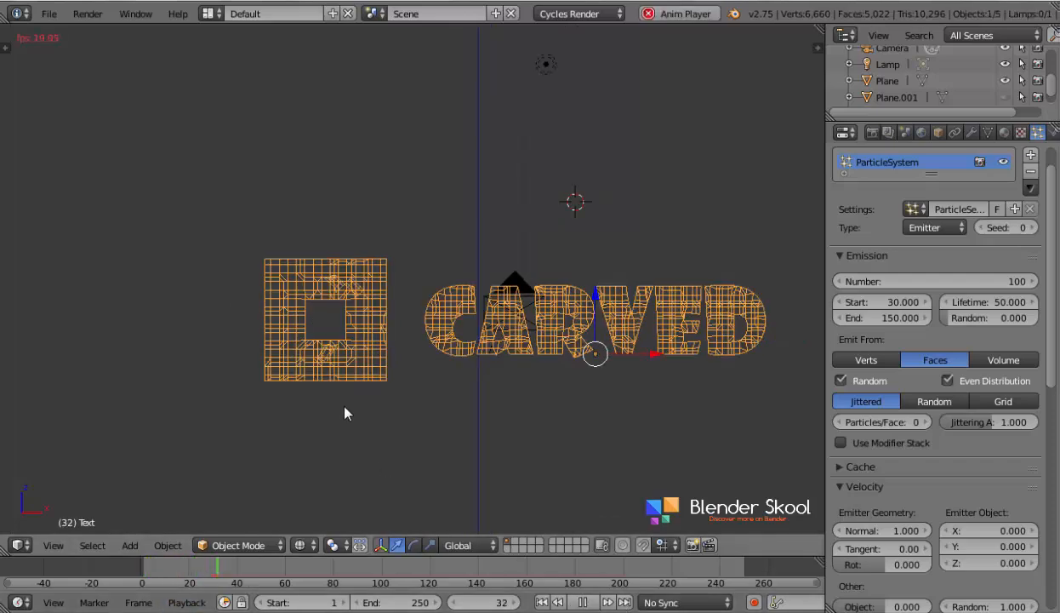
scroll(684, 374, down, 3)
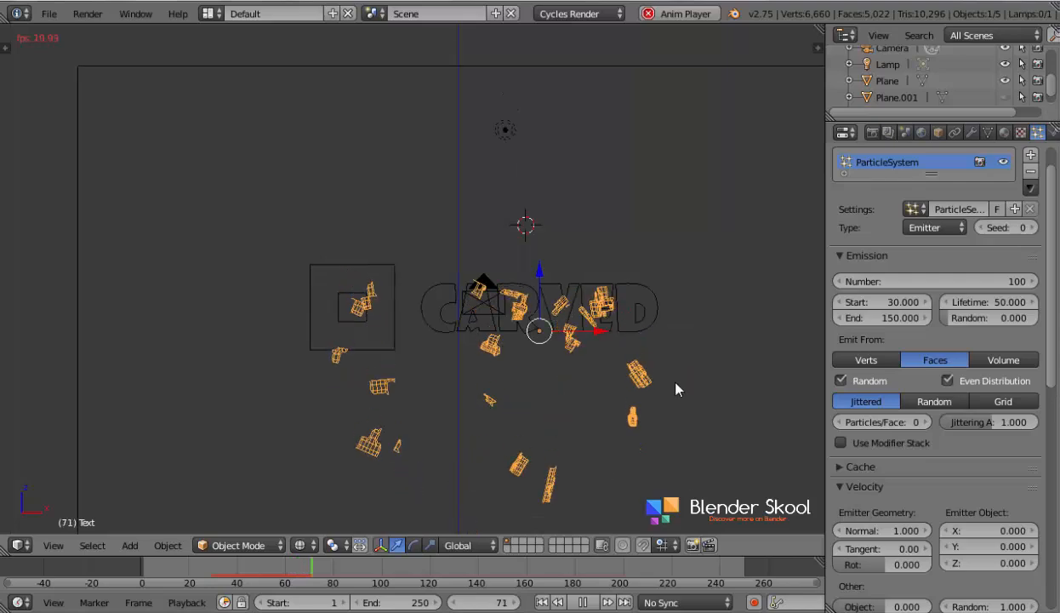
- Replay the explosion from the first frame in solid shading, viewing the wall at an angle to check the carved cavities
key(z)
scroll(676, 383, up, 2)
click(542, 602)
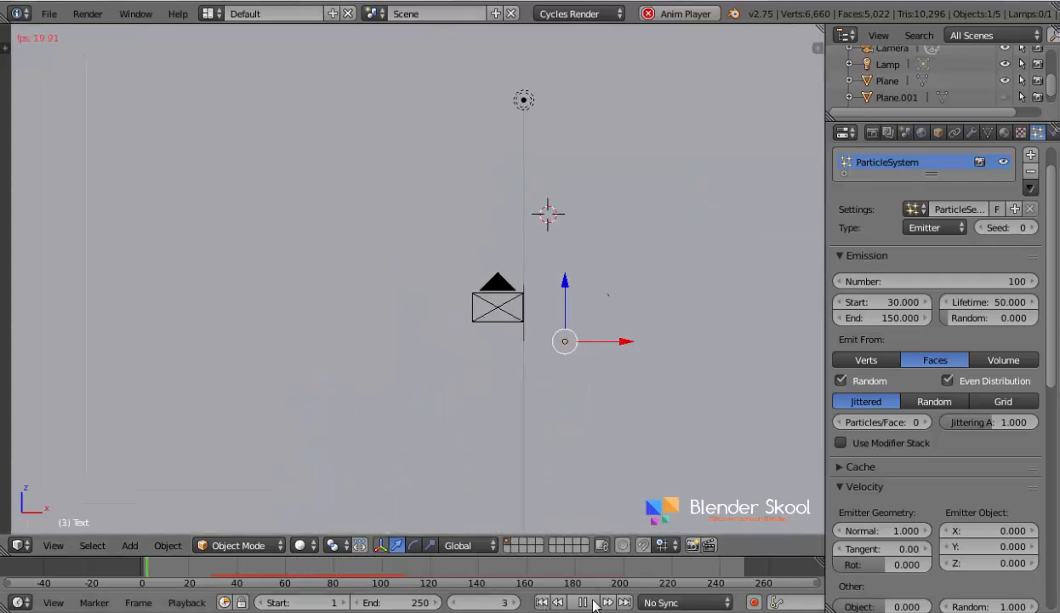
click(588, 602)
click(542, 602)
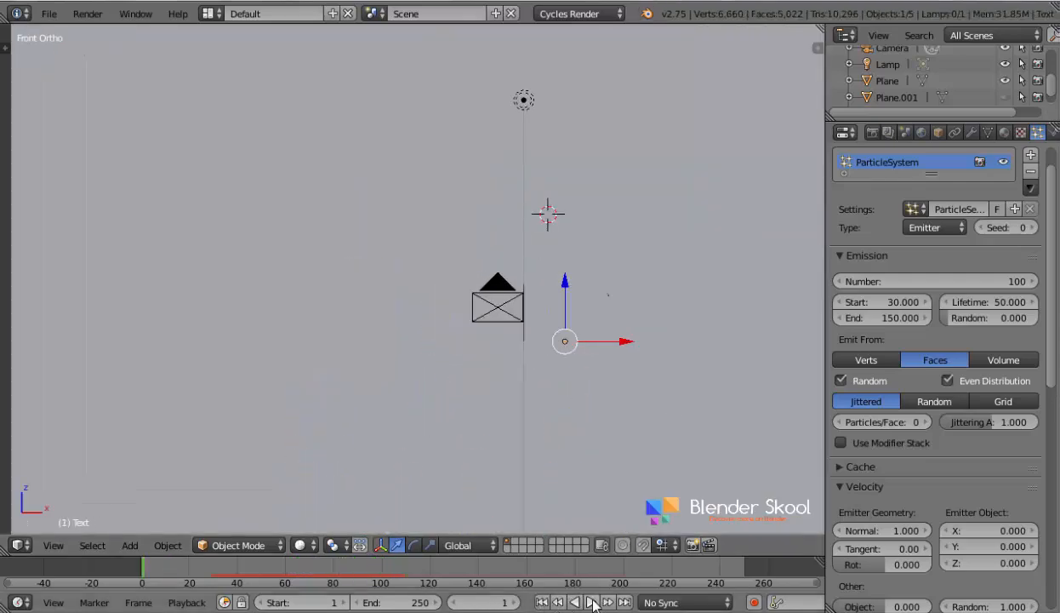
click(592, 602)
middle_drag(524, 475, 548, 450)
scroll(546, 427, down, 5)
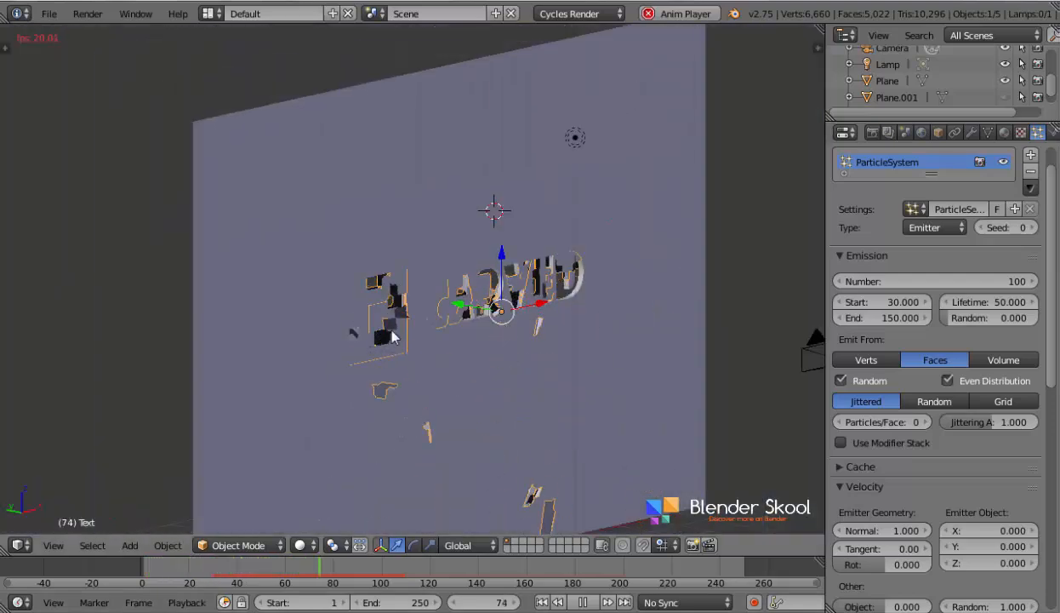
middle_drag(451, 362, 421, 311)
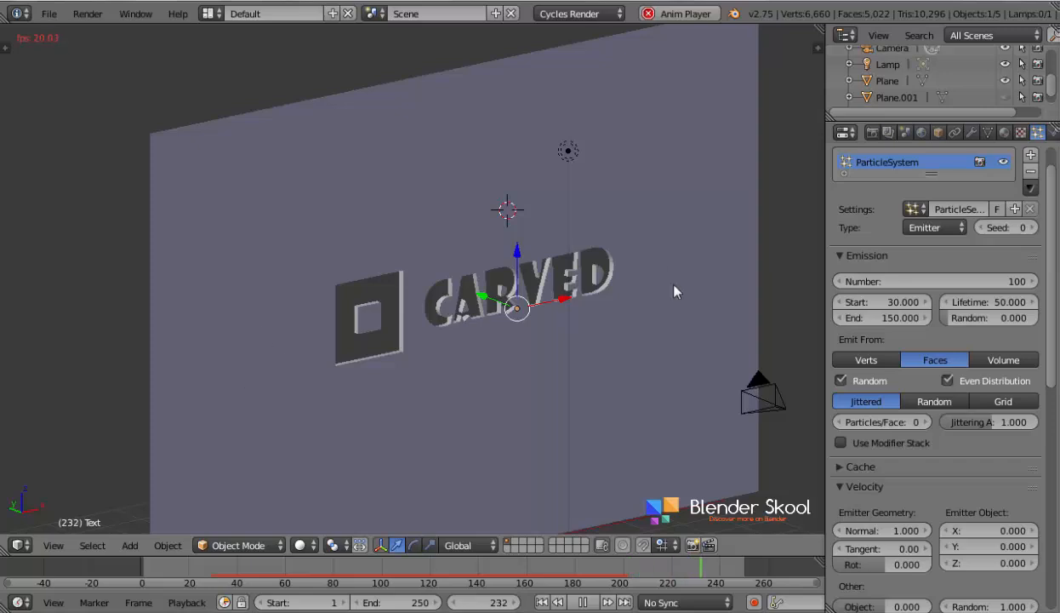
key(Escape)
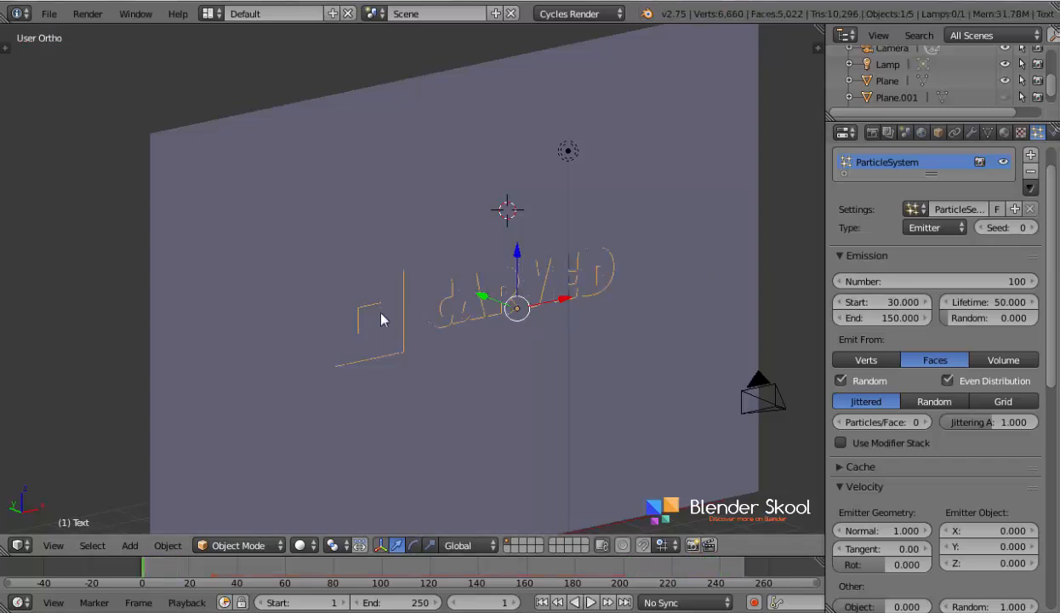
- Show the lettering in wireframe from the front and add a new texture to its particle system
key(KP_5)
middle_drag(356, 315, 264, 394)
click(60, 543)
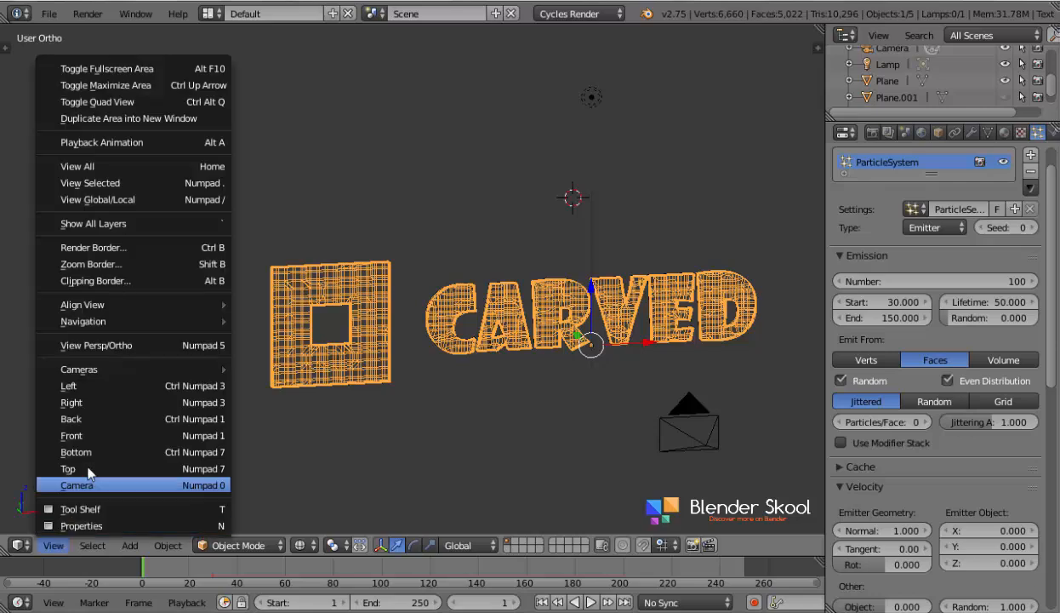
click(94, 425)
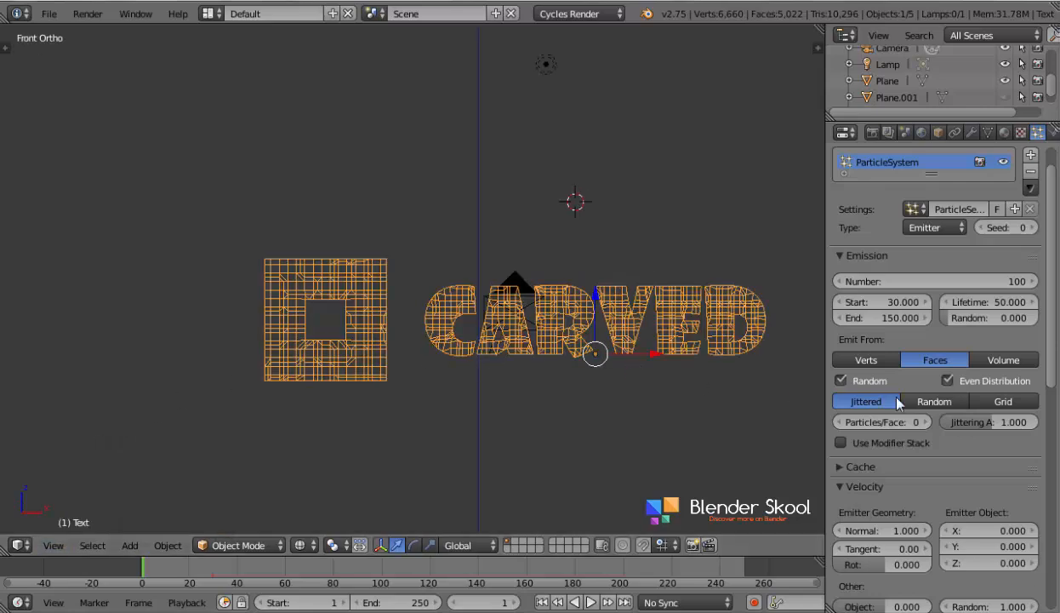
scroll(881, 392, down, 10)
scroll(906, 410, down, 4)
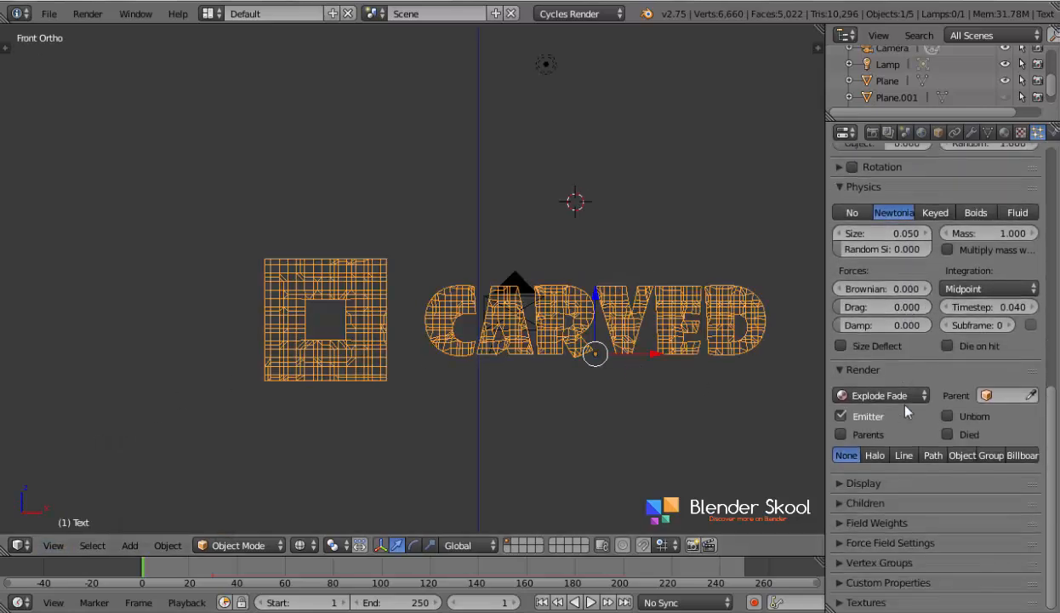
click(865, 602)
scroll(868, 587, down, 4)
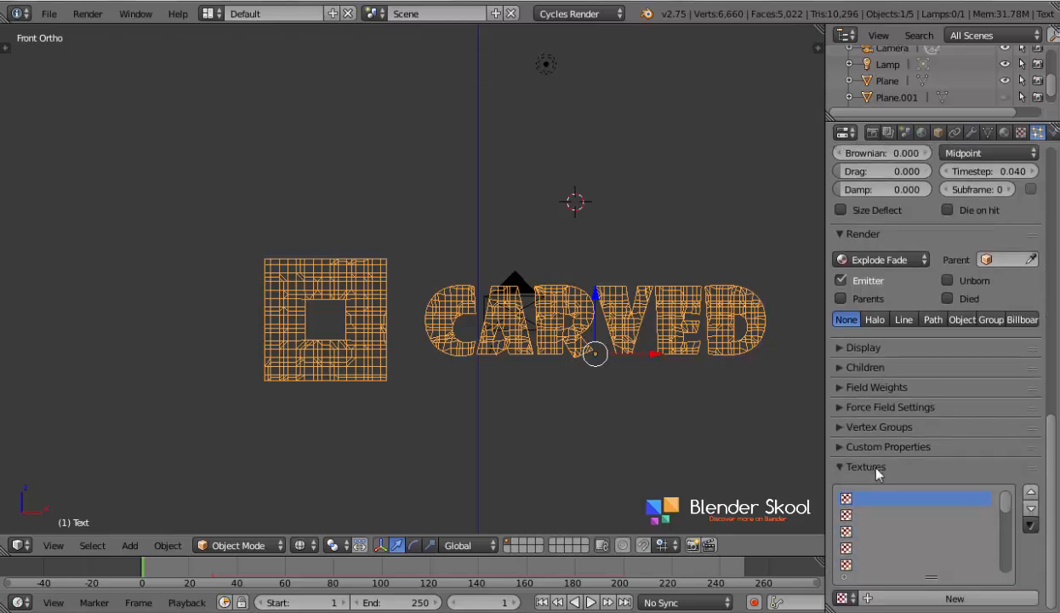
click(922, 600)
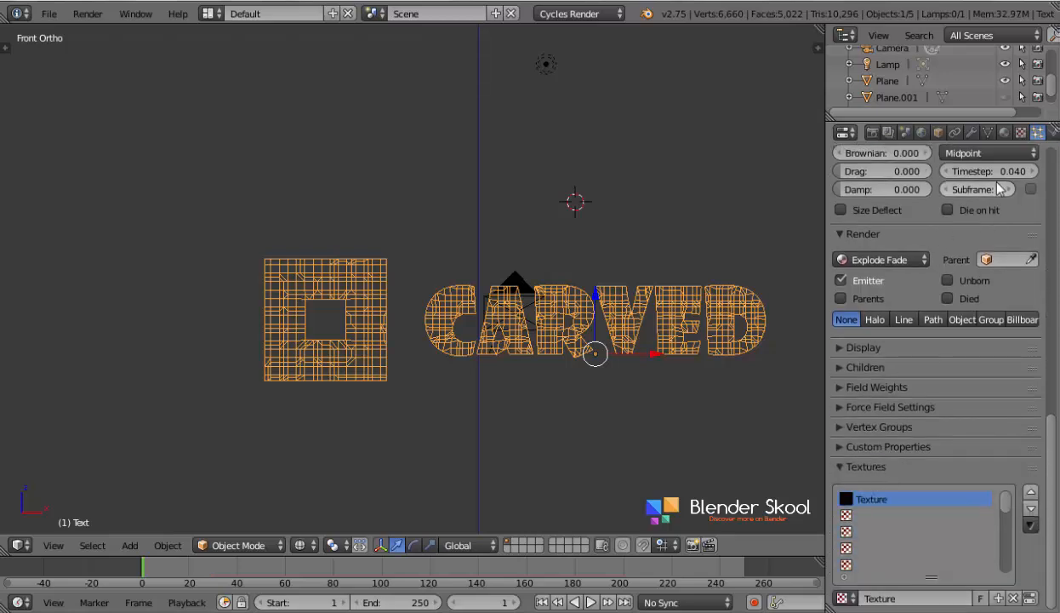
- Change the particle system texture's type to Blend
click(1021, 133)
click(973, 188)
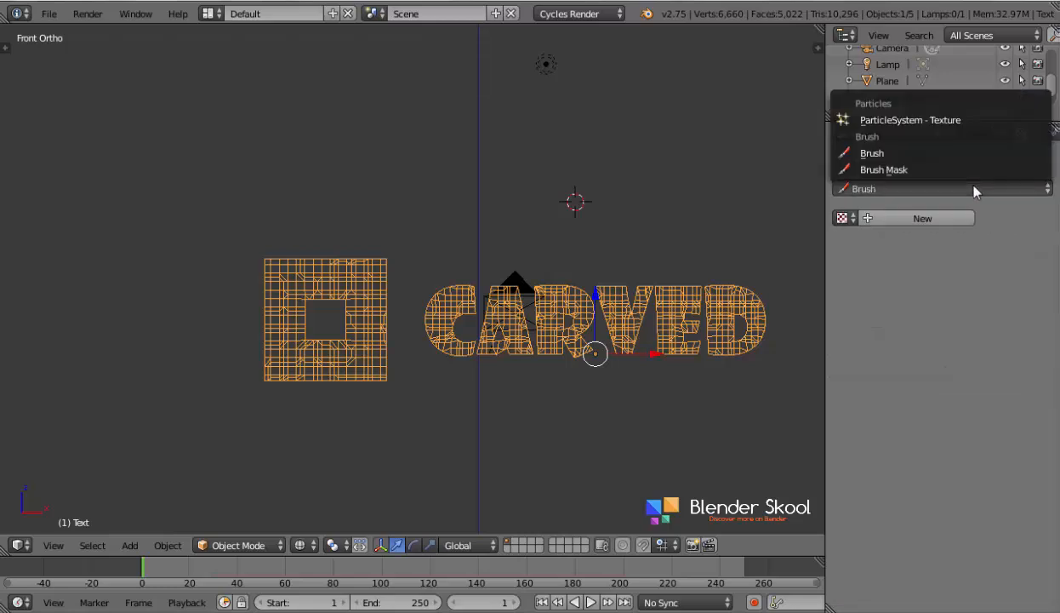
click(932, 117)
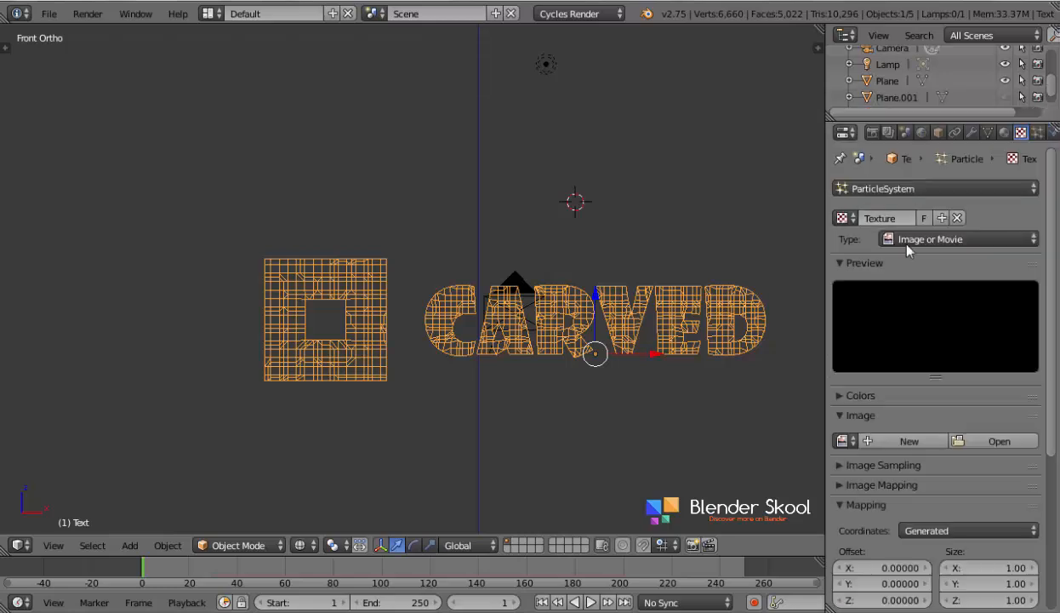
click(886, 236)
click(916, 278)
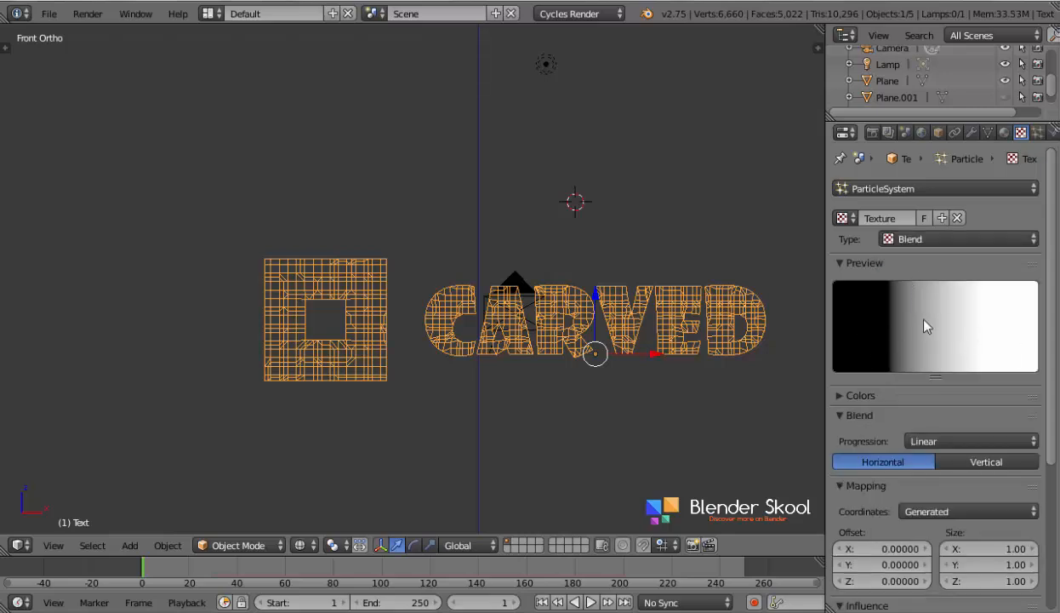
- Play the animation in solid shading at an angle to check the order in which the pieces break off
key(alt+a)
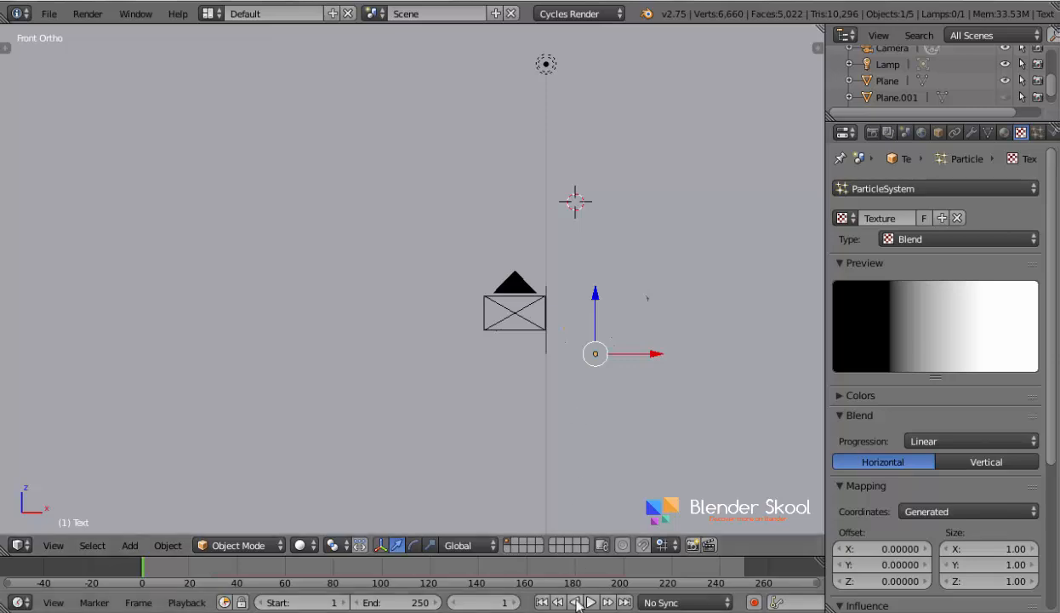
middle_drag(324, 331, 379, 370)
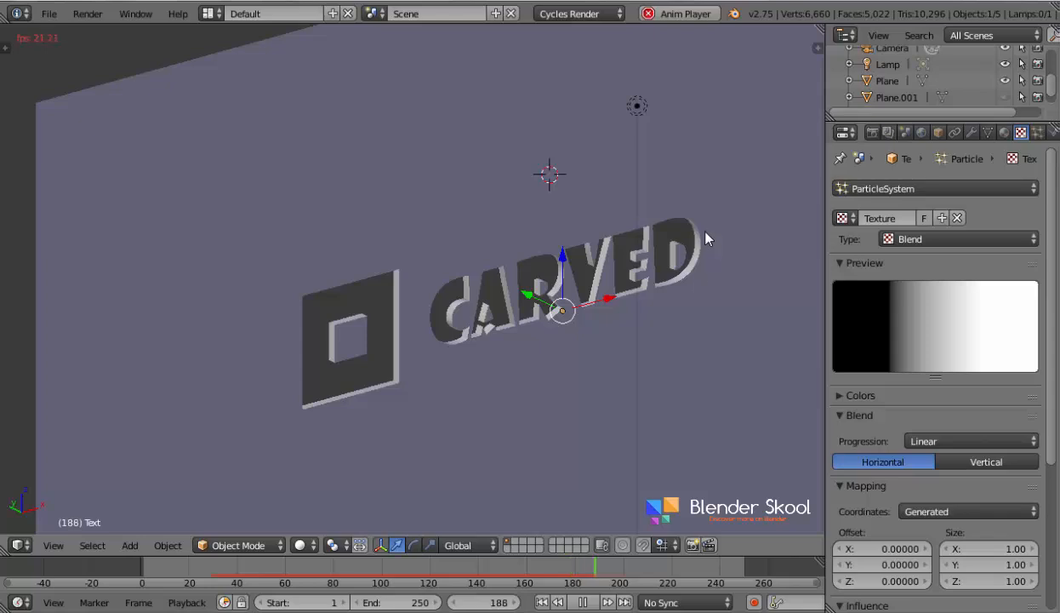
middle_drag(706, 238, 633, 283)
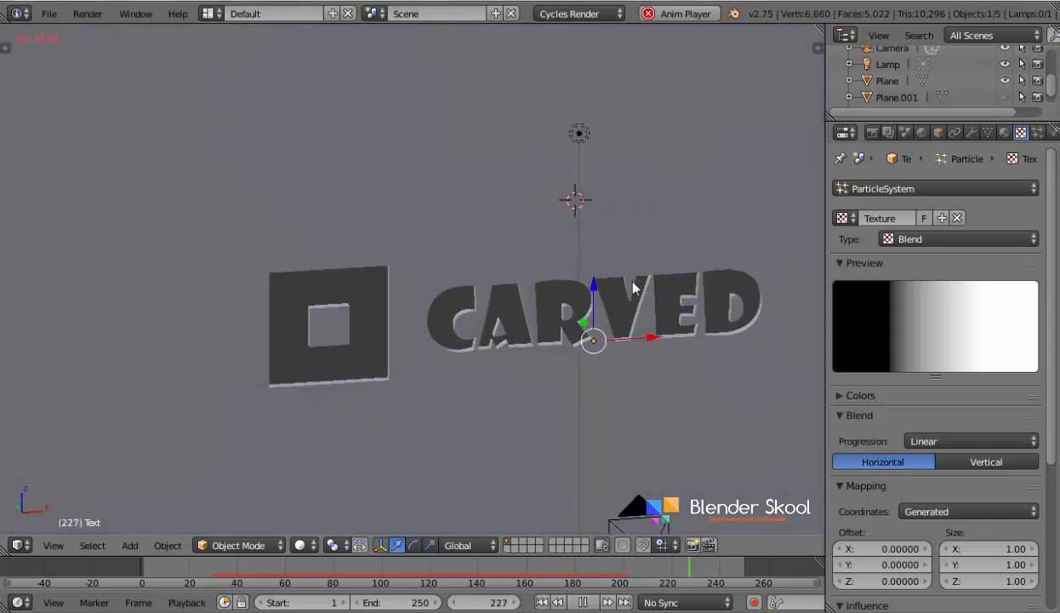
- Set the particle system's emission number to 5000
click(1038, 133)
scroll(984, 211, up, 10)
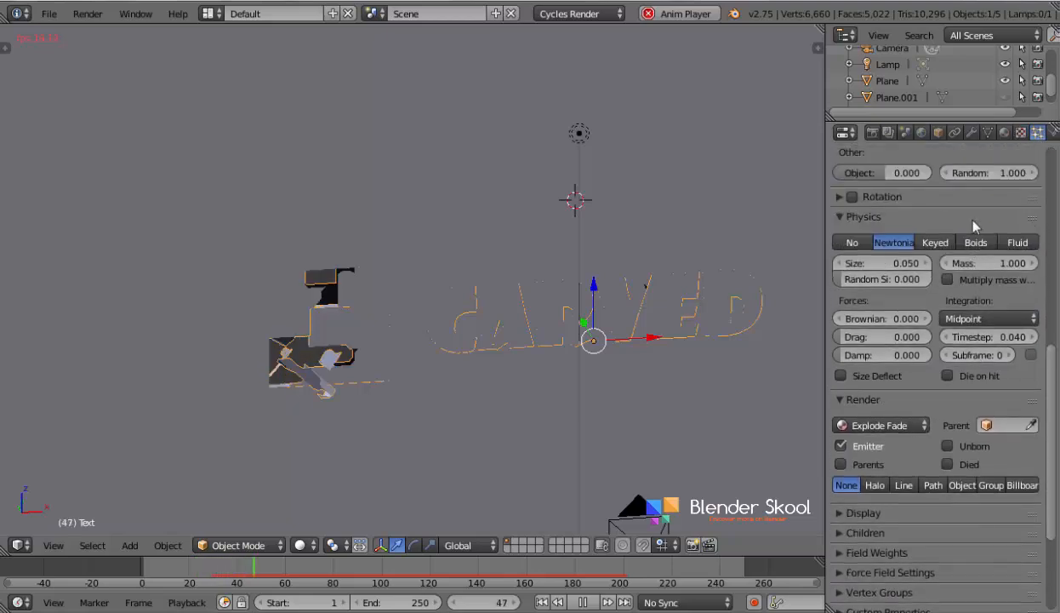
scroll(975, 226, up, 8)
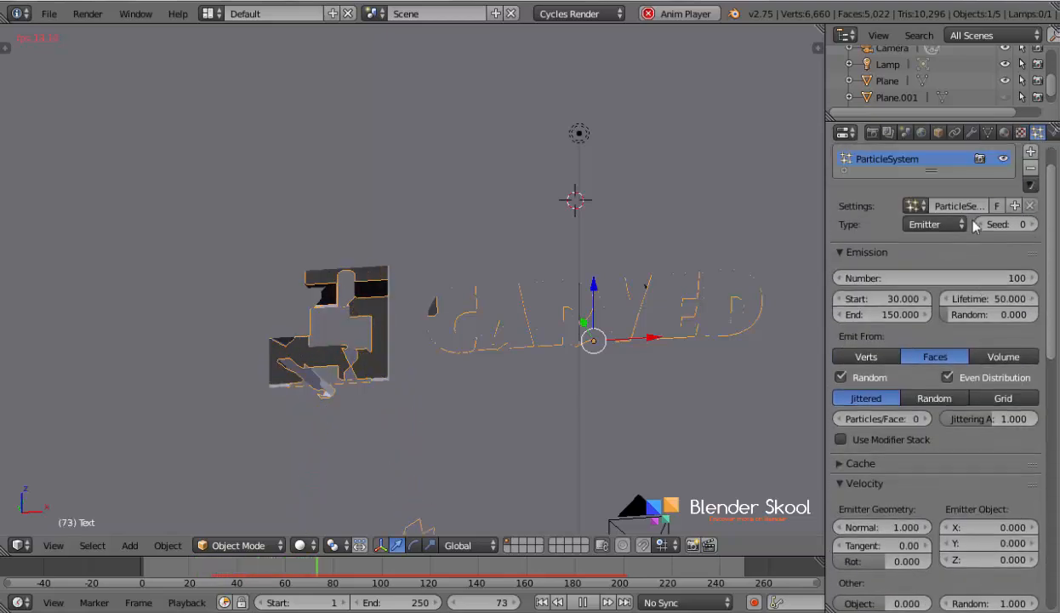
click(944, 278)
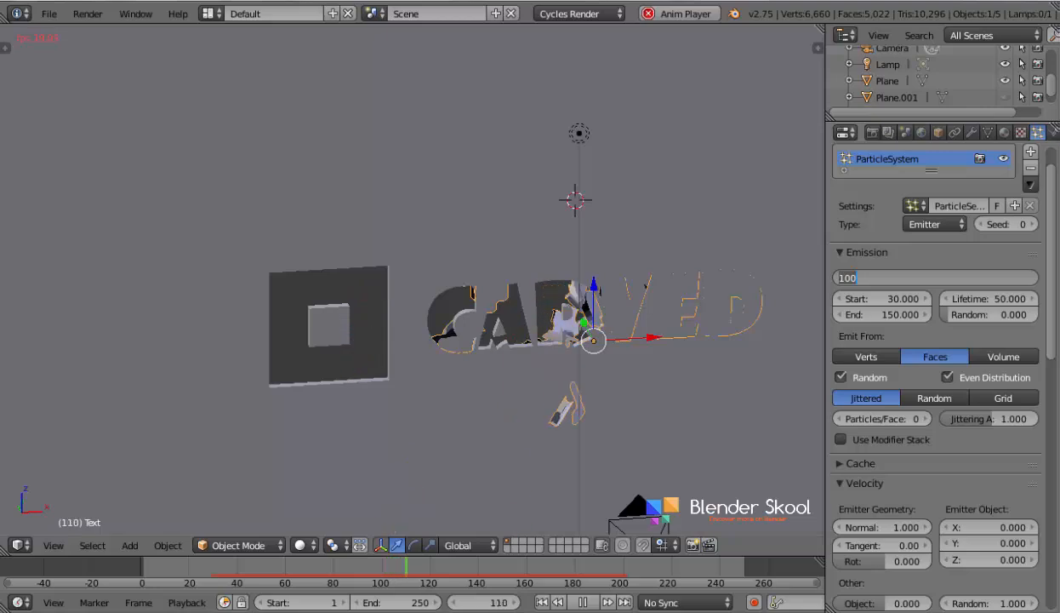
text(5)
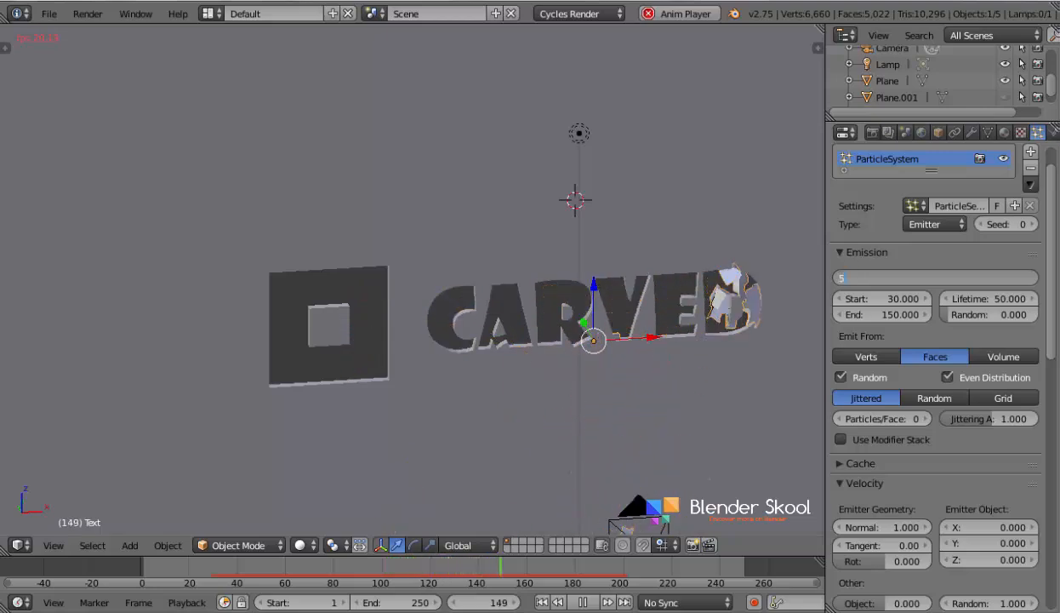
text(000)
key(Return)
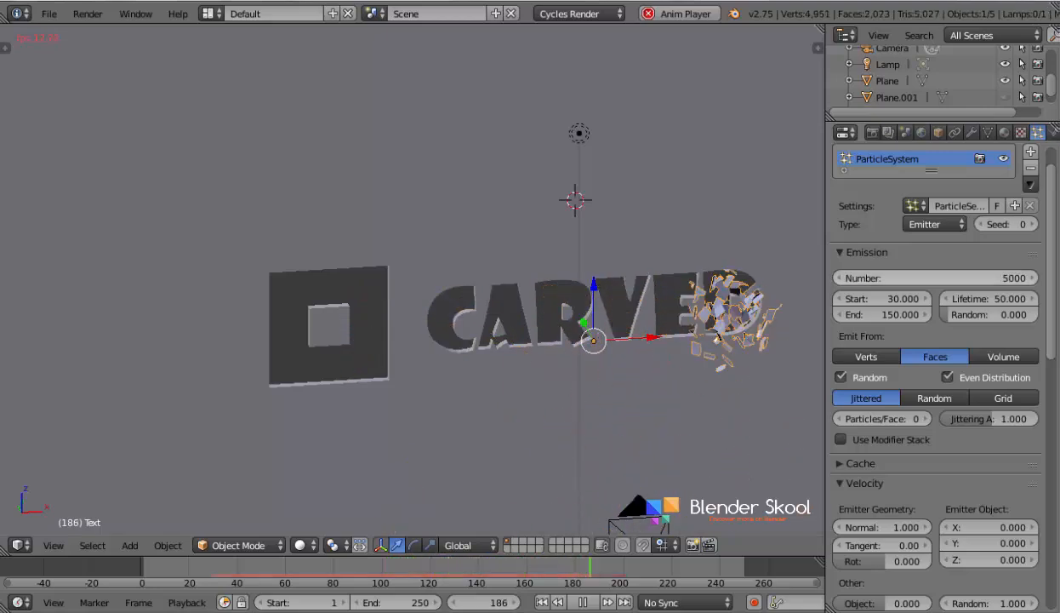
- Watch the explosion play across the square logo and lettering to examine the smaller pieces, then stop the playback
middle_drag(597, 269, 565, 298)
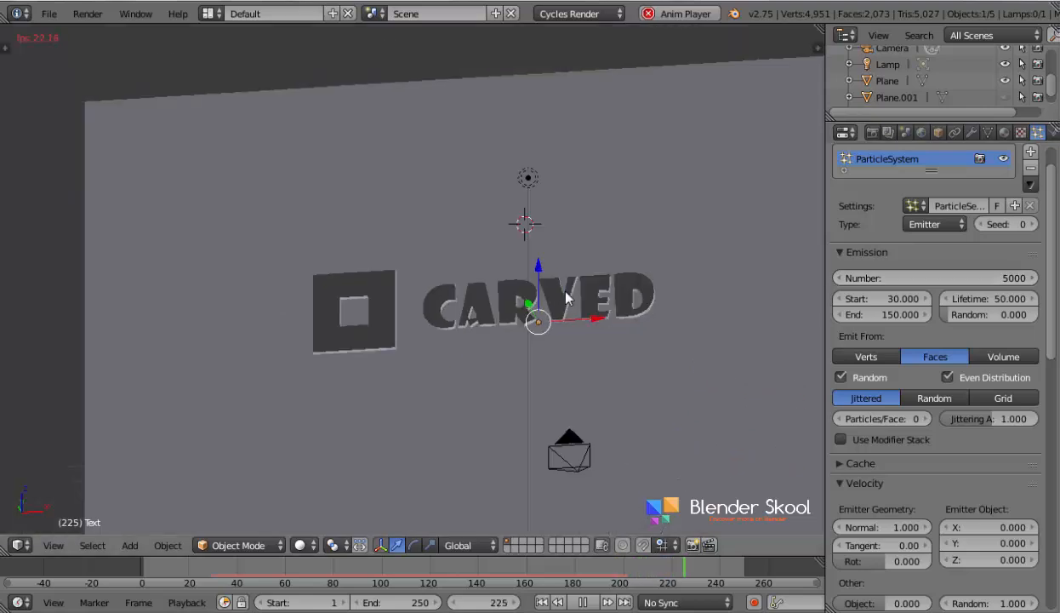
scroll(566, 299, up, 6)
scroll(400, 336, down, 2)
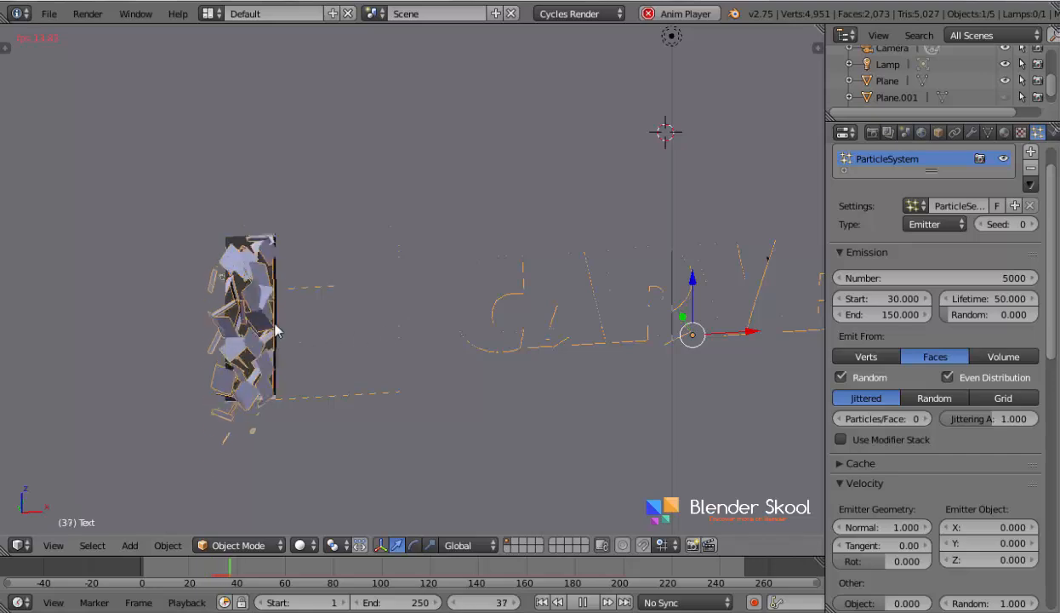
shift+middle_drag(482, 361, 334, 366)
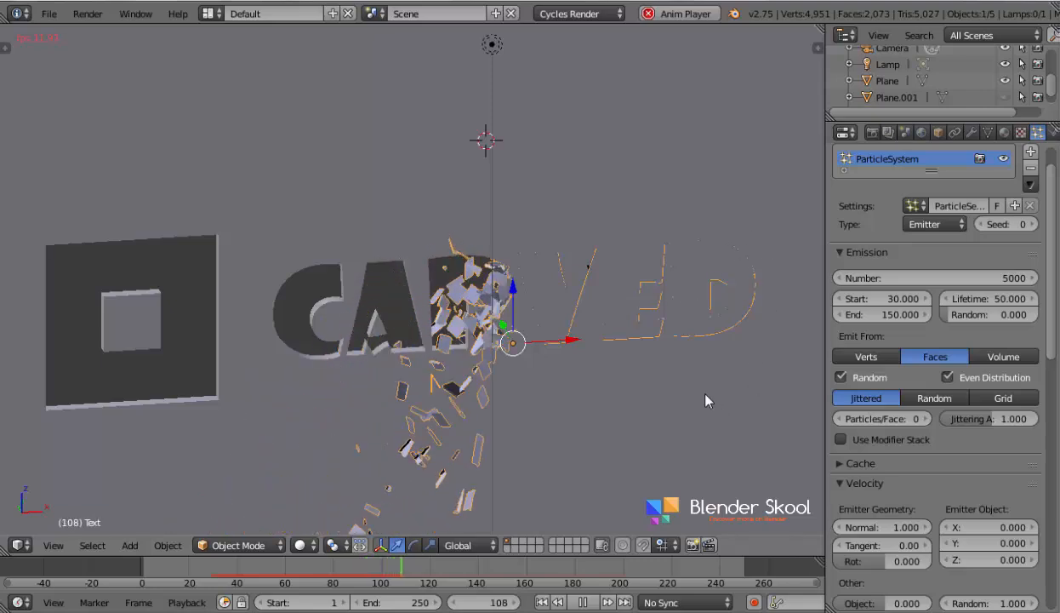
scroll(700, 386, down, 2)
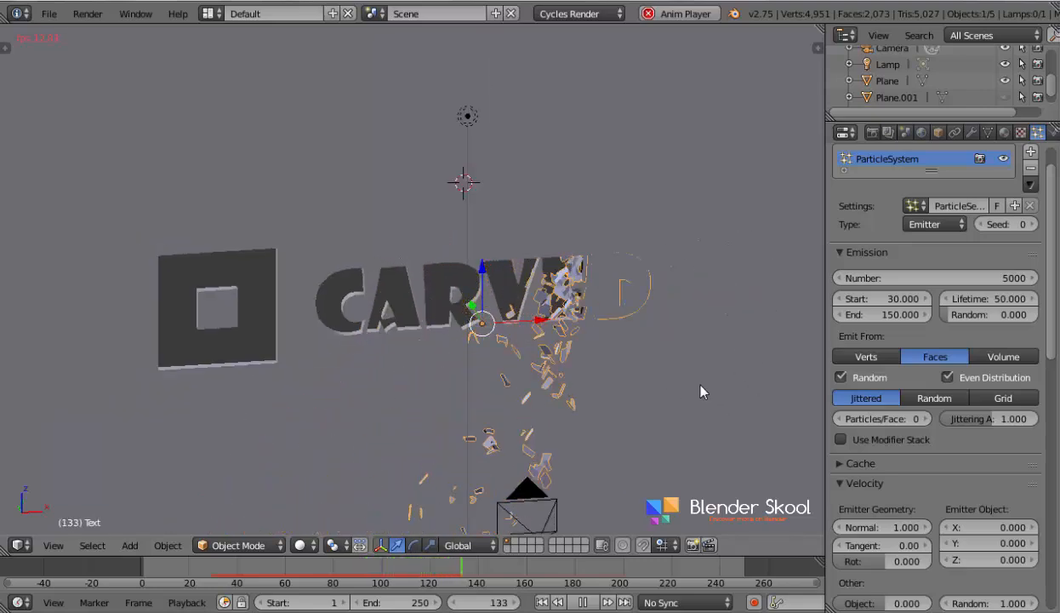
scroll(700, 385, down, 2)
scroll(699, 386, up, 2)
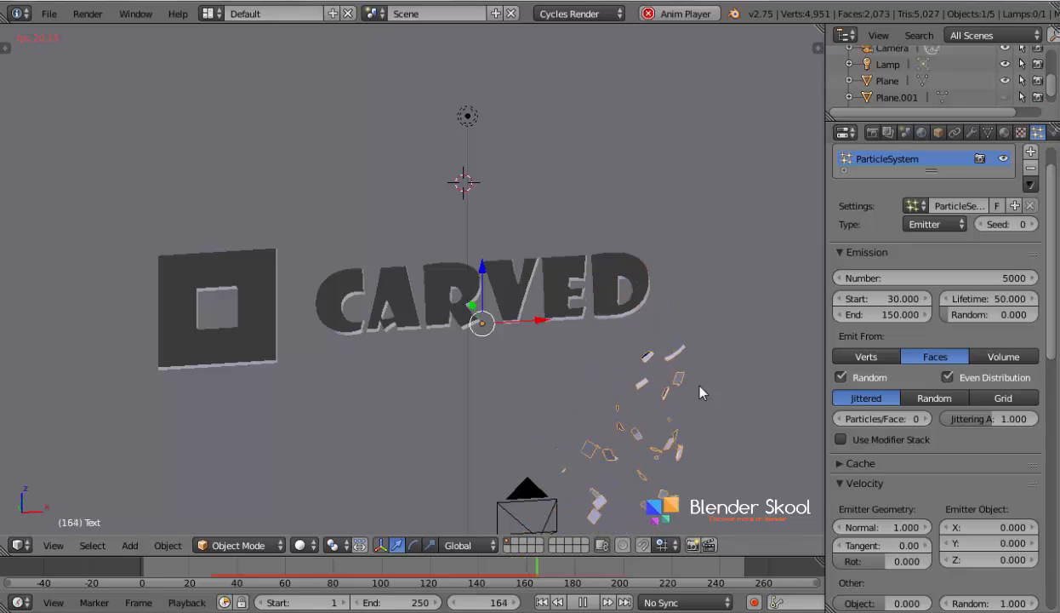
key(Escape)
- Go to frame 58 and examine the thickness of the flying pieces near the square logo up close
scroll(600, 384, up, 3)
scroll(600, 377, up, 3)
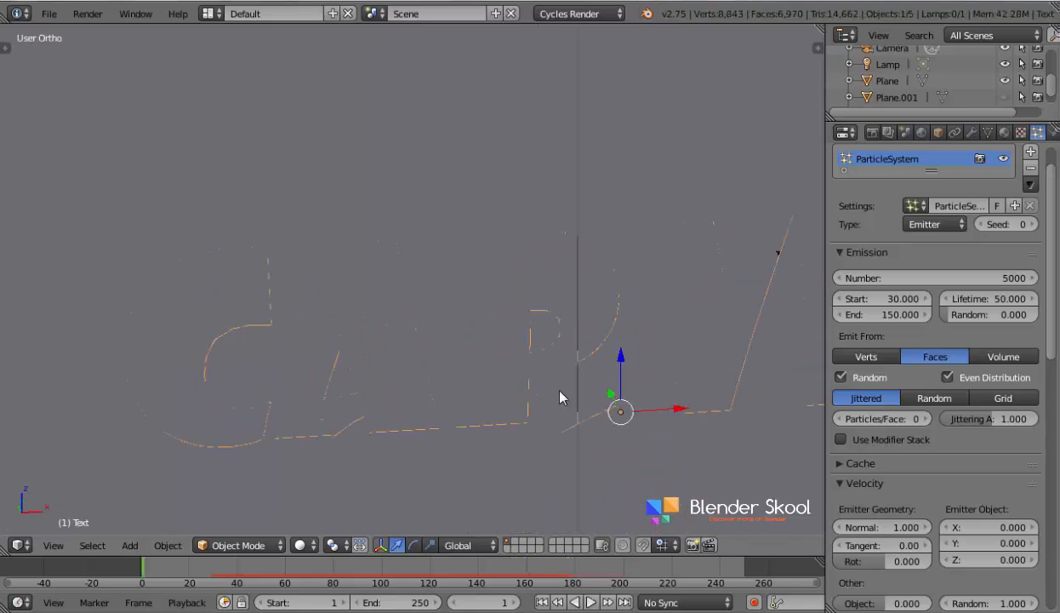
shift+middle_drag(539, 387, 601, 356)
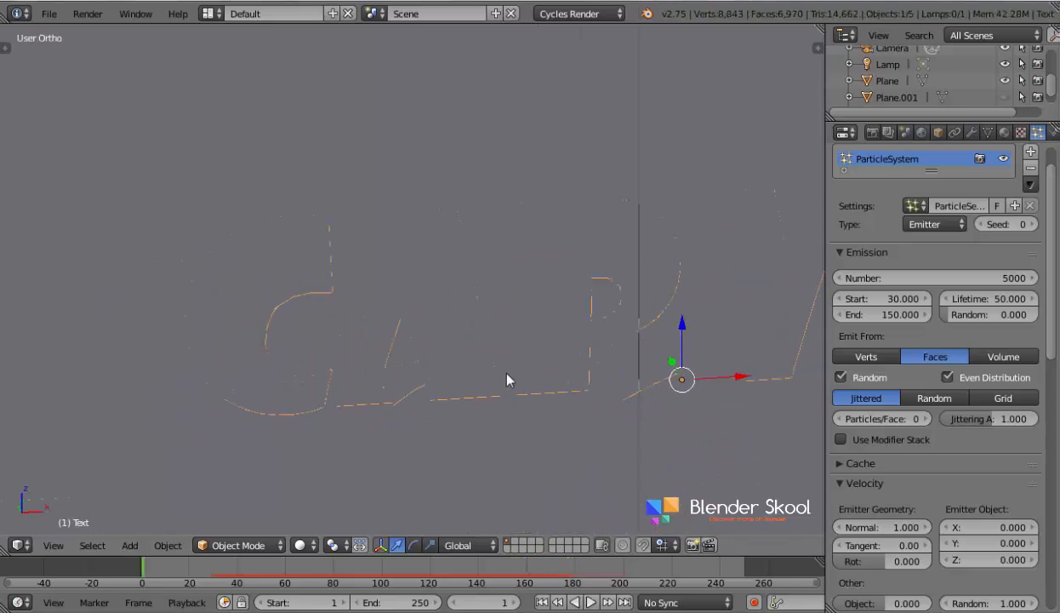
click(280, 574)
shift+middle_drag(345, 423, 609, 390)
scroll(608, 390, up, 3)
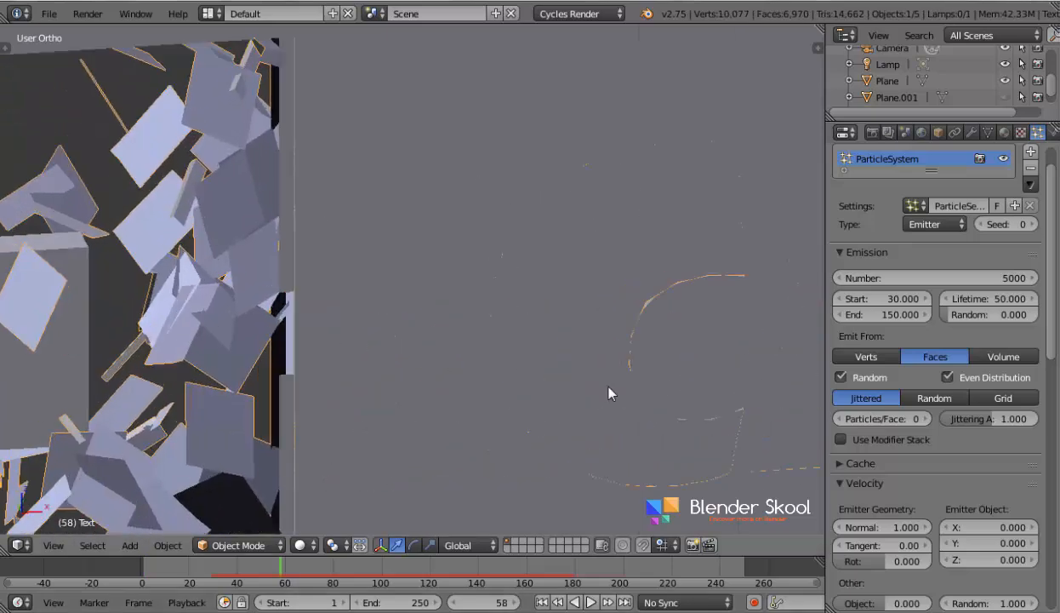
shift+middle_drag(201, 392, 422, 351)
scroll(421, 349, up, 1)
shift+middle_drag(364, 368, 500, 383)
scroll(413, 391, up, 3)
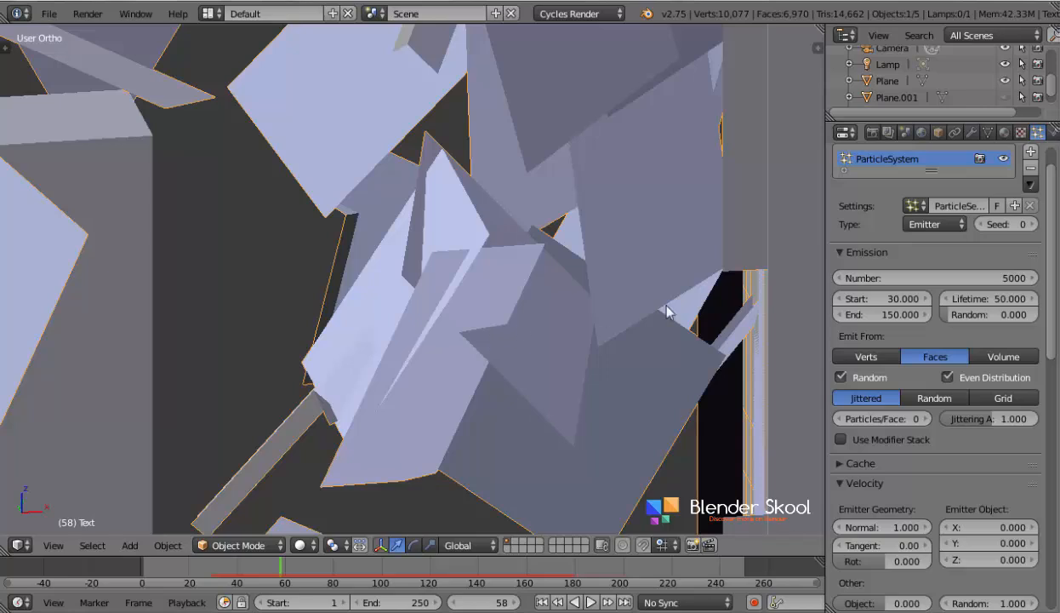
- Add a Solidify modifier to the text object and set its thickness to 0.0008
click(971, 133)
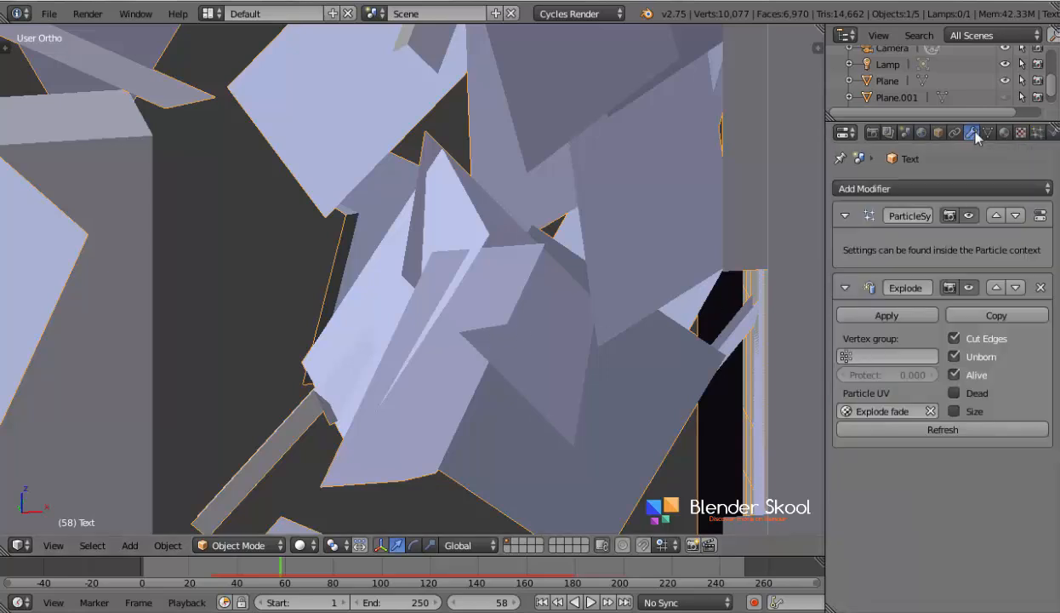
click(933, 193)
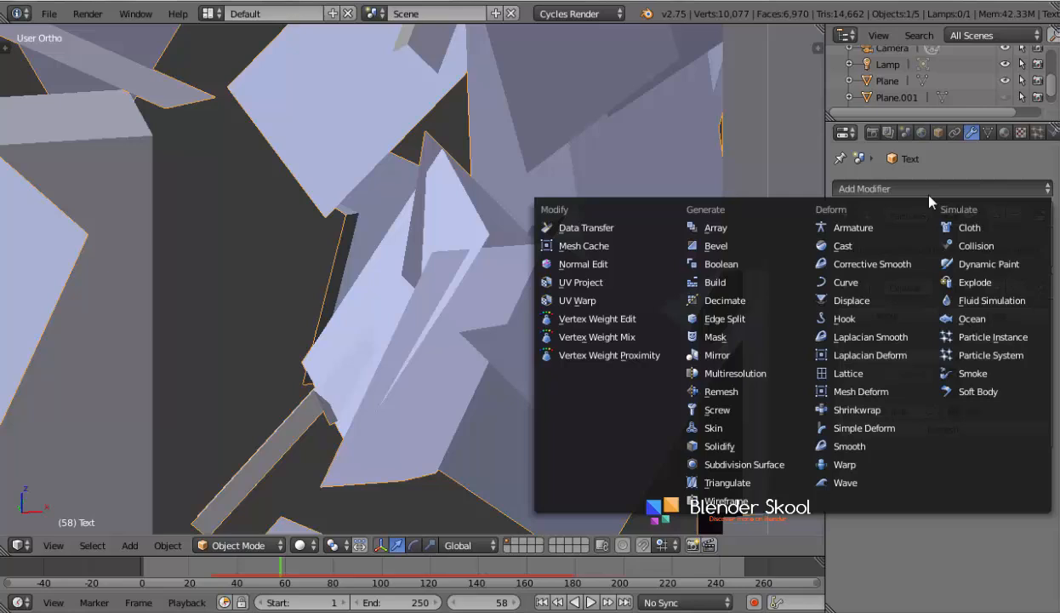
click(750, 447)
click(871, 519)
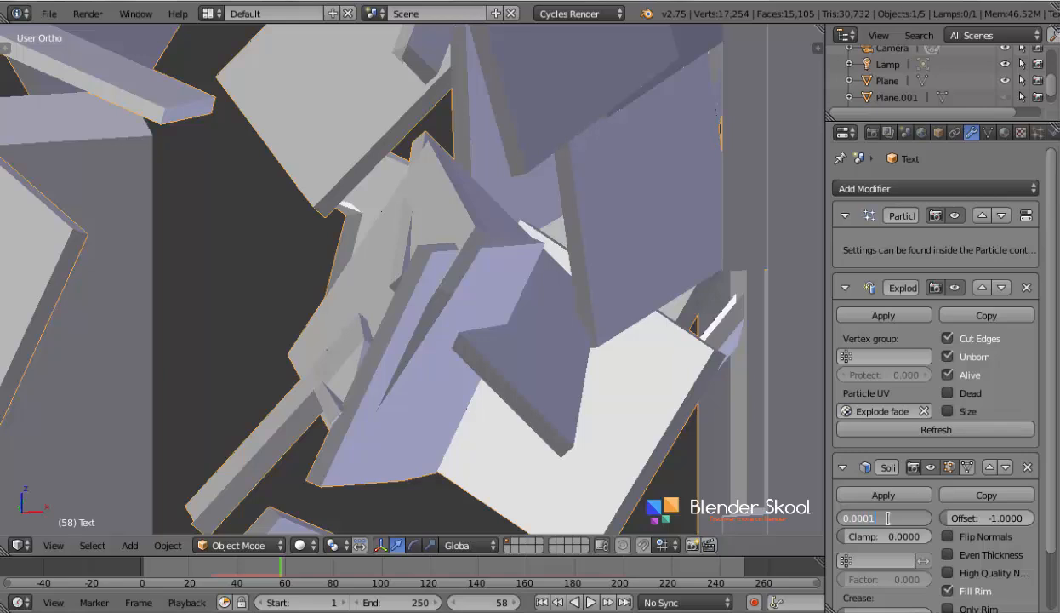
text(0.0008)
key(Return)
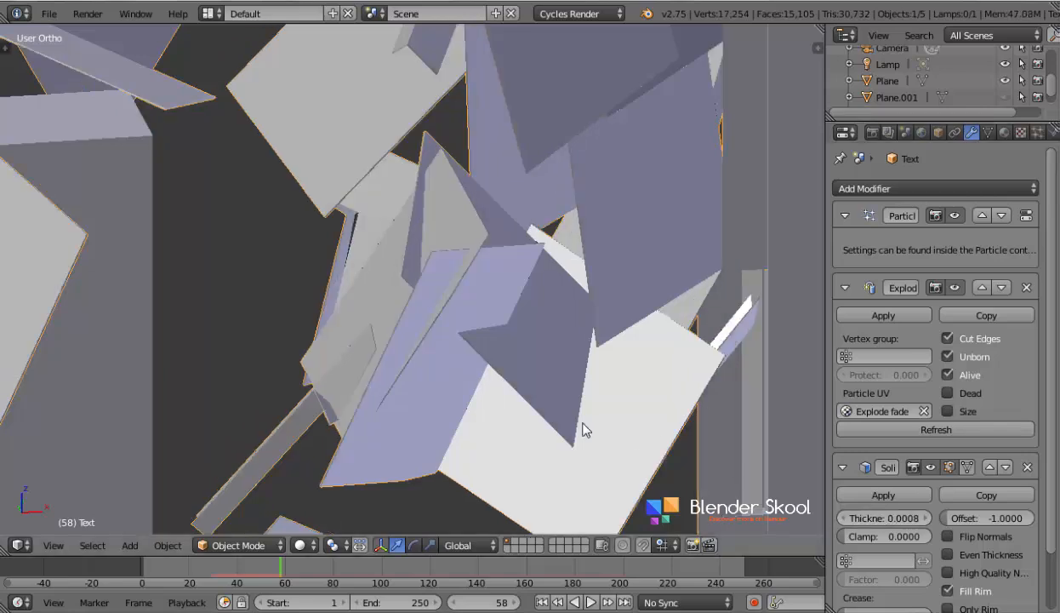
- Bring up the render settings and replay the explosion from the first frame to check the thickened pieces
scroll(576, 430, down, 5)
scroll(576, 430, down, 2)
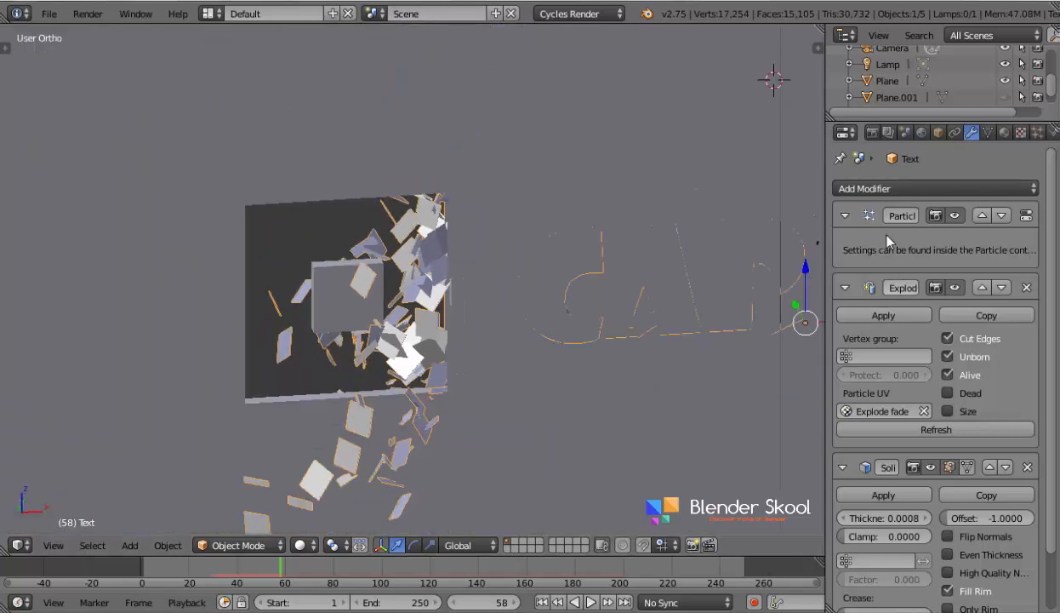
click(878, 134)
scroll(729, 270, down, 3)
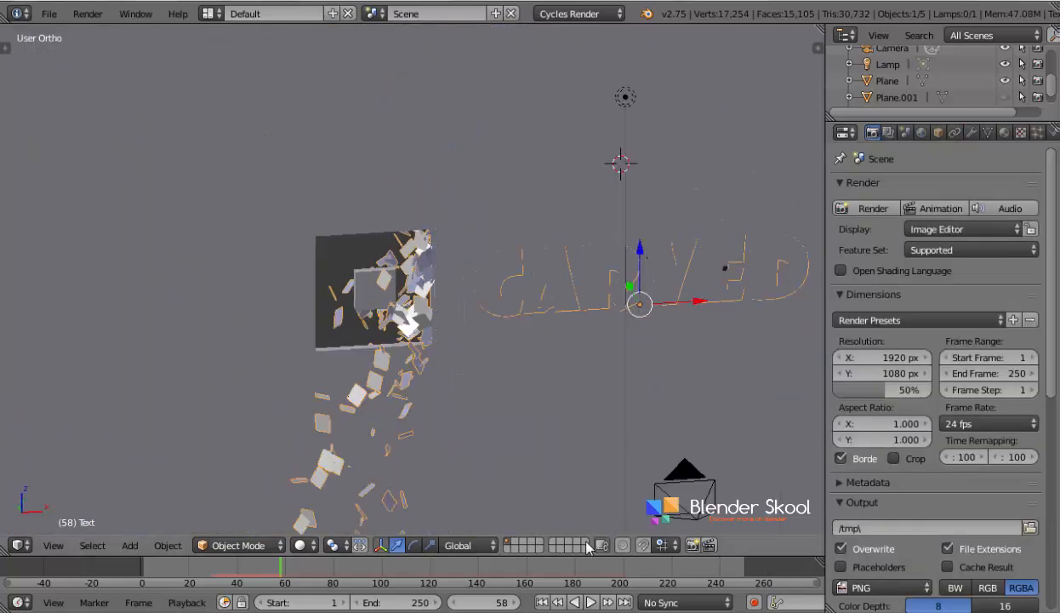
click(542, 602)
middle_drag(478, 509, 452, 499)
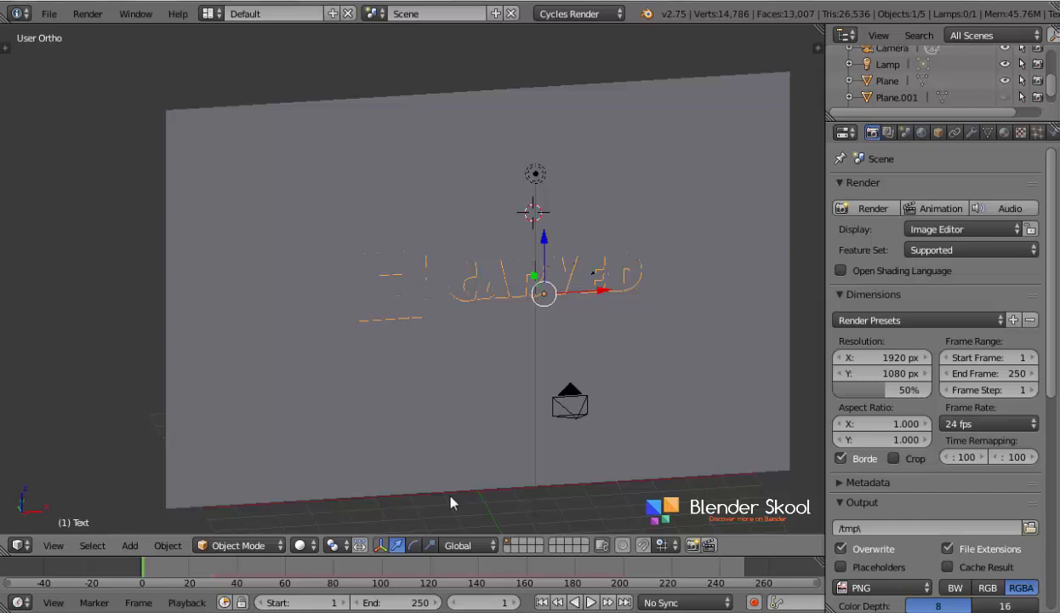
key(alt+a)
scroll(406, 455, up, 5)
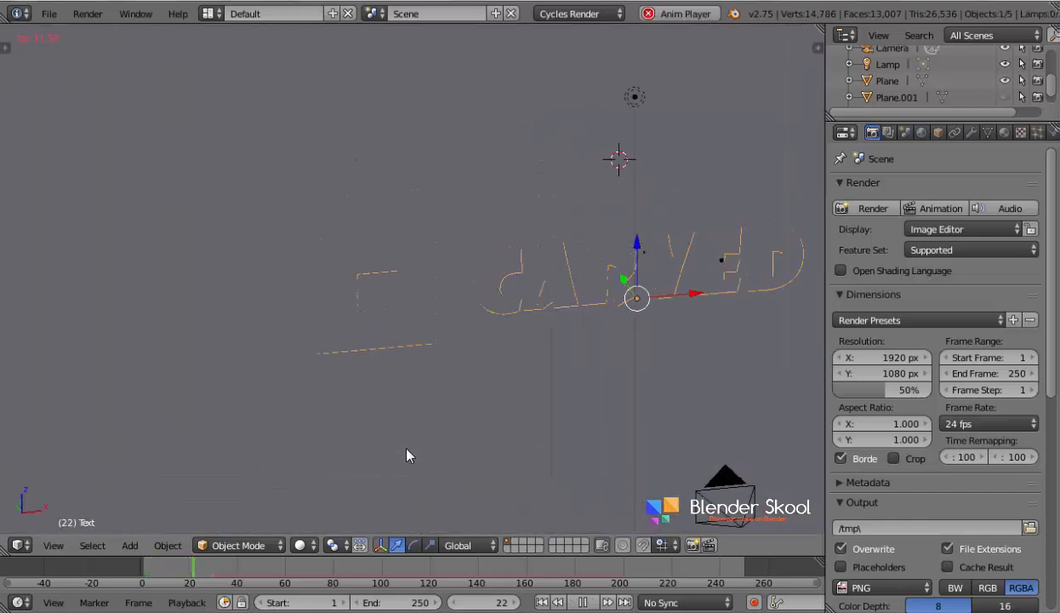
scroll(379, 327, down, 2)
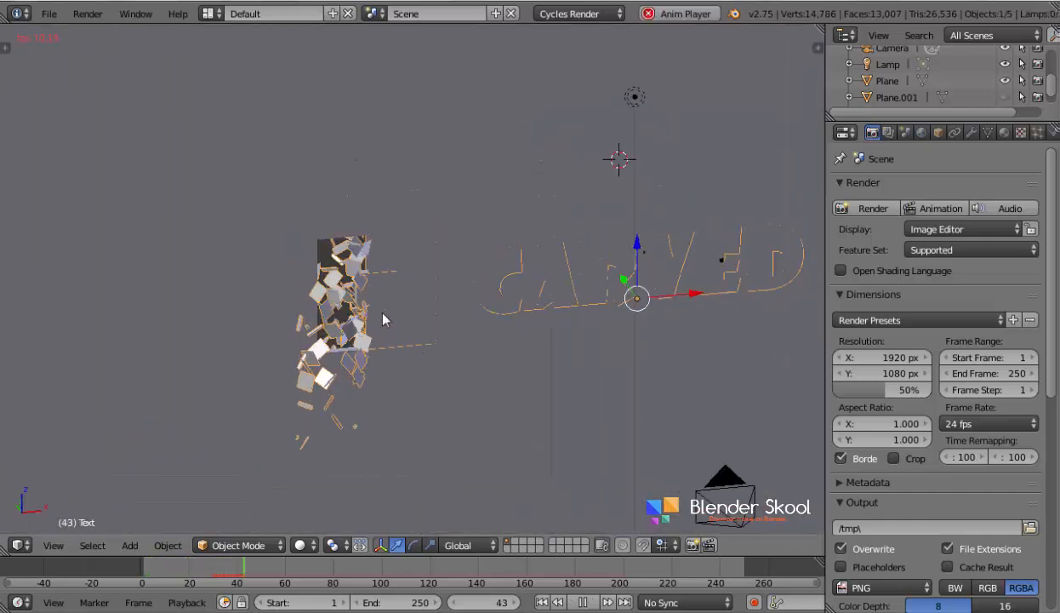
scroll(385, 313, up, 3)
key(KP_5)
key(Escape)
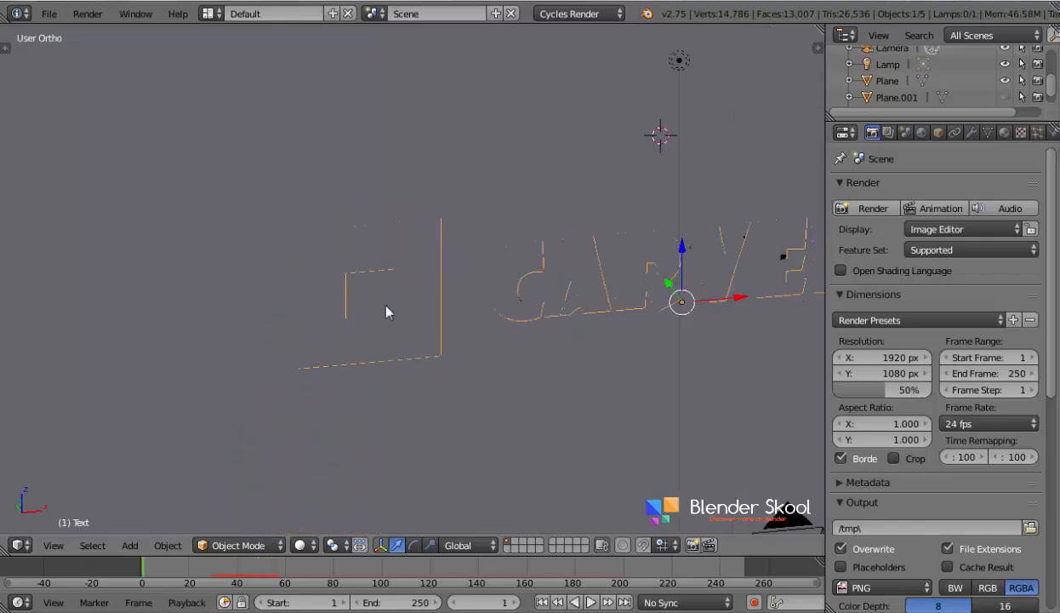
- Show the scene from the right side and unhide the hidden Plane.001
click(56, 543)
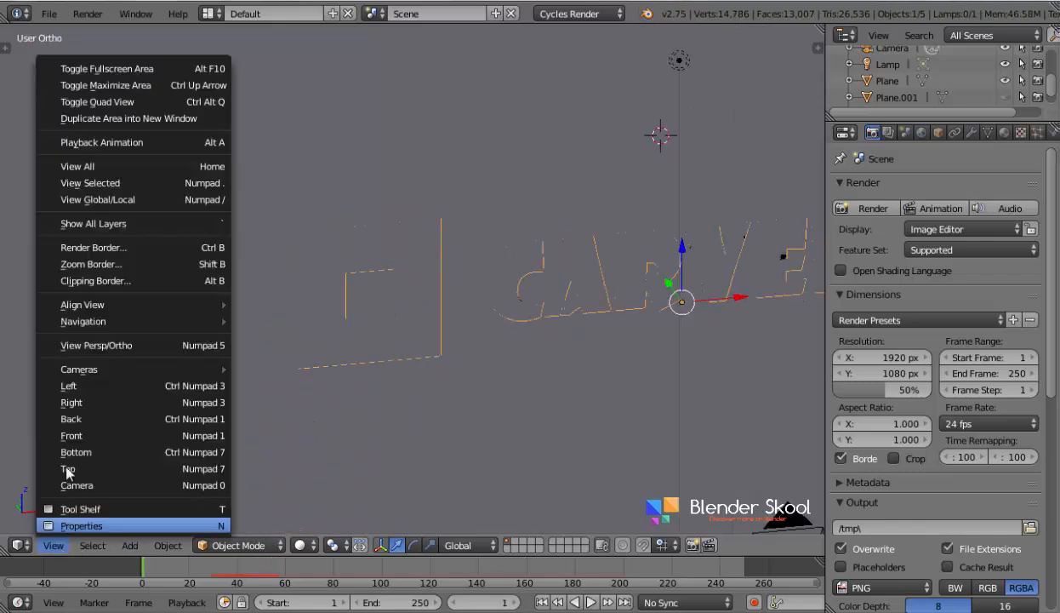
click(71, 407)
scroll(319, 370, down, 3)
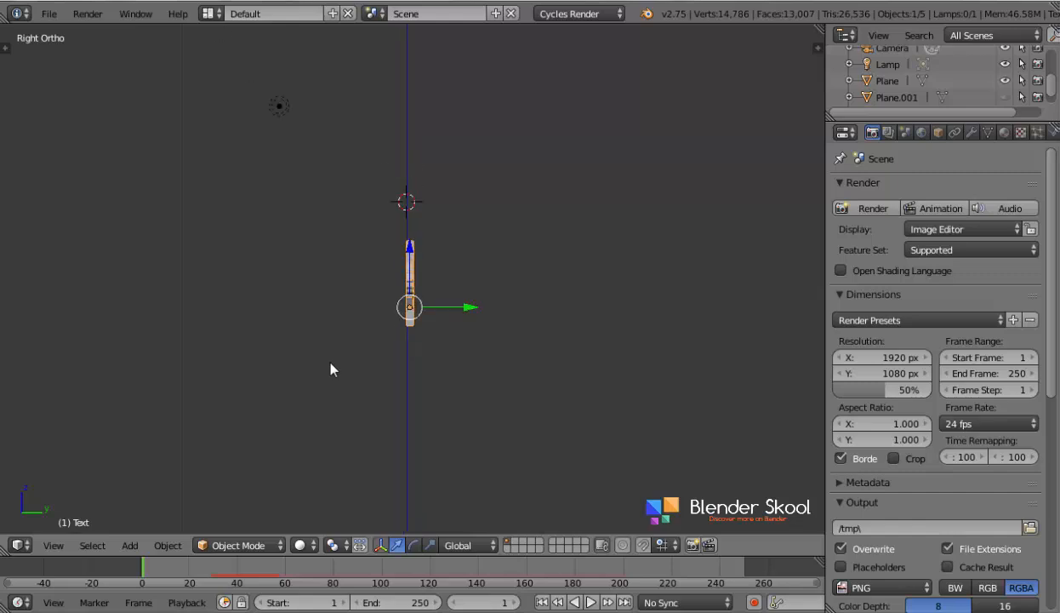
key(alt+h)
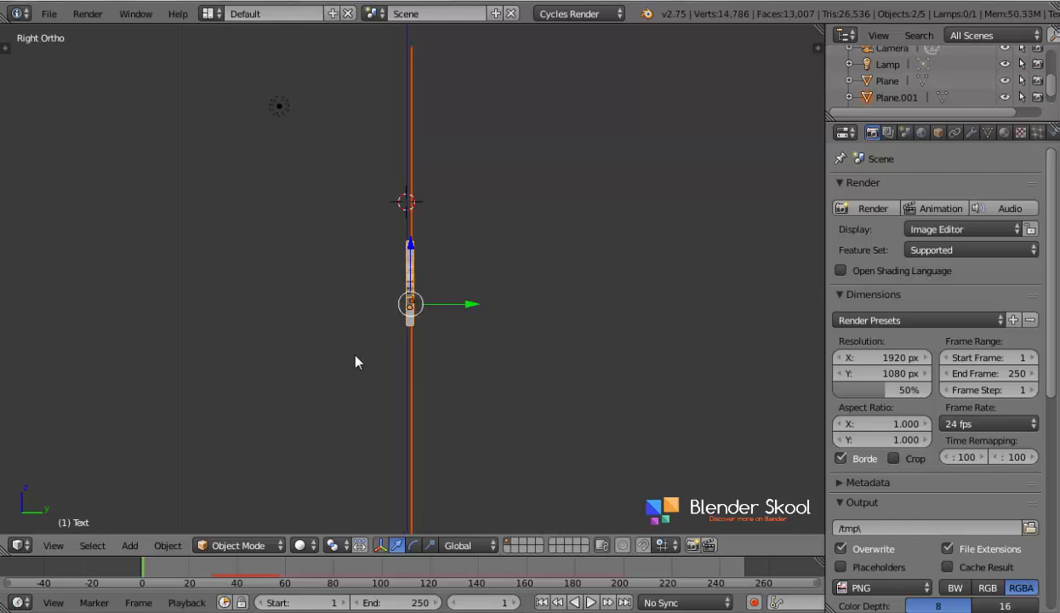
- Examine in wireframe and solid display, from the side and at an angle, how the text sits against the wall planes
scroll(356, 361, up, 5)
key(z)
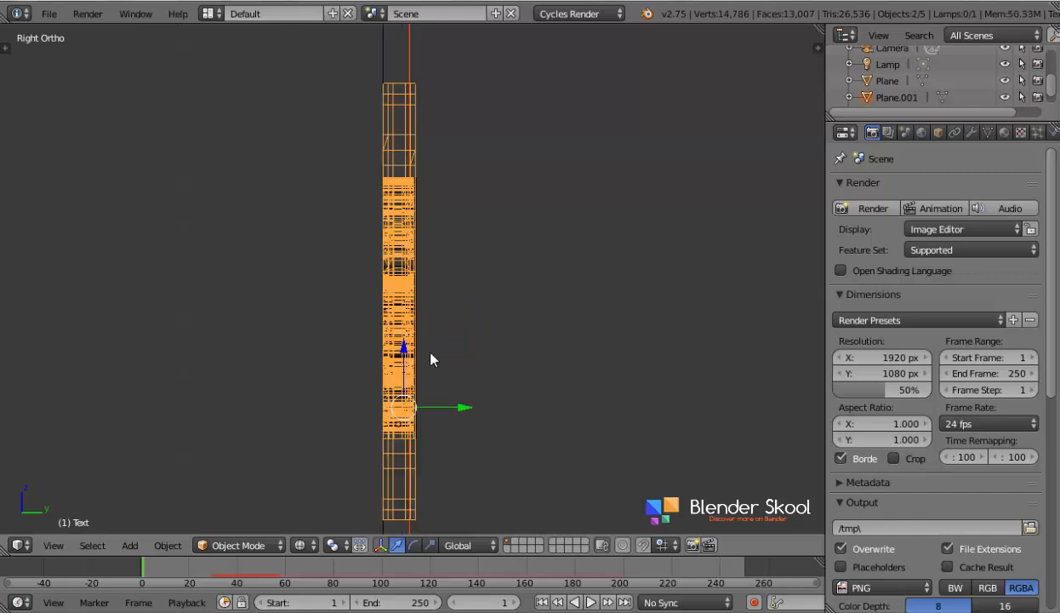
right_click(408, 423)
middle_drag(321, 402, 433, 412)
key(z)
scroll(409, 408, down, 4)
key(z)
mouse_move(365, 387)
middle_down()
mouse_move(478, 397)
mouse_move(457, 337)
middle_up()
scroll(478, 396, down, 2)
key(z)
right_click(446, 303)
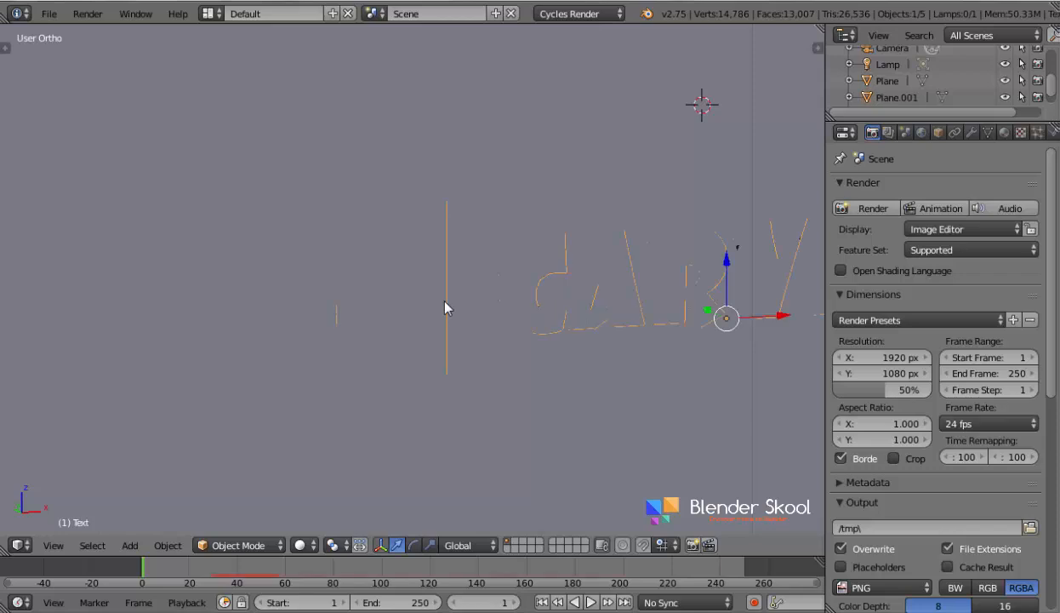
- Show the scene from the front in rendered shading to examine the square logo and CARVED lettering on the wall
click(53, 544)
click(93, 435)
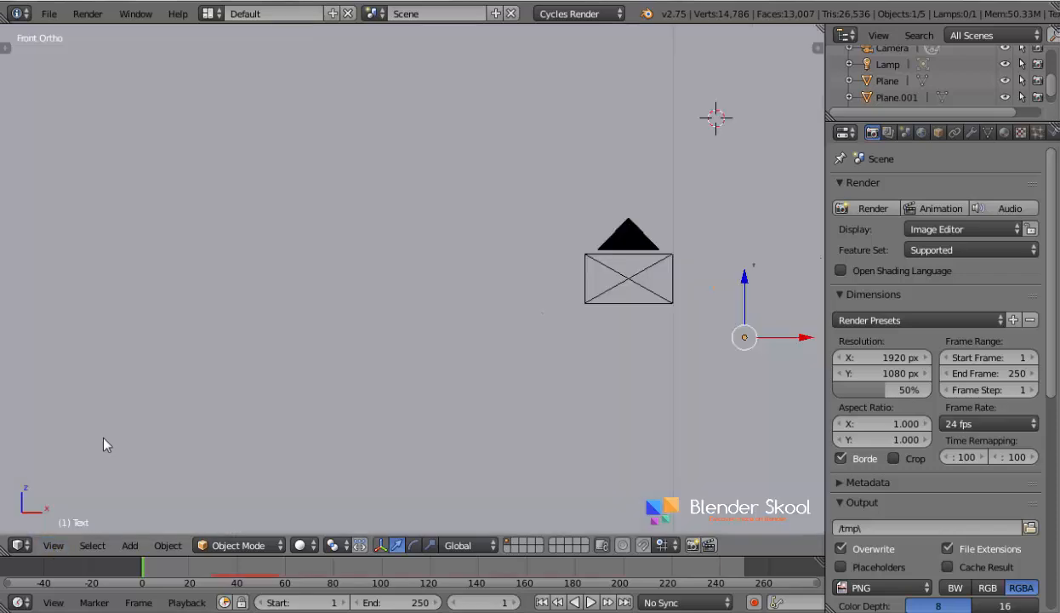
key(t)
scroll(109, 444, down, 3)
click(299, 545)
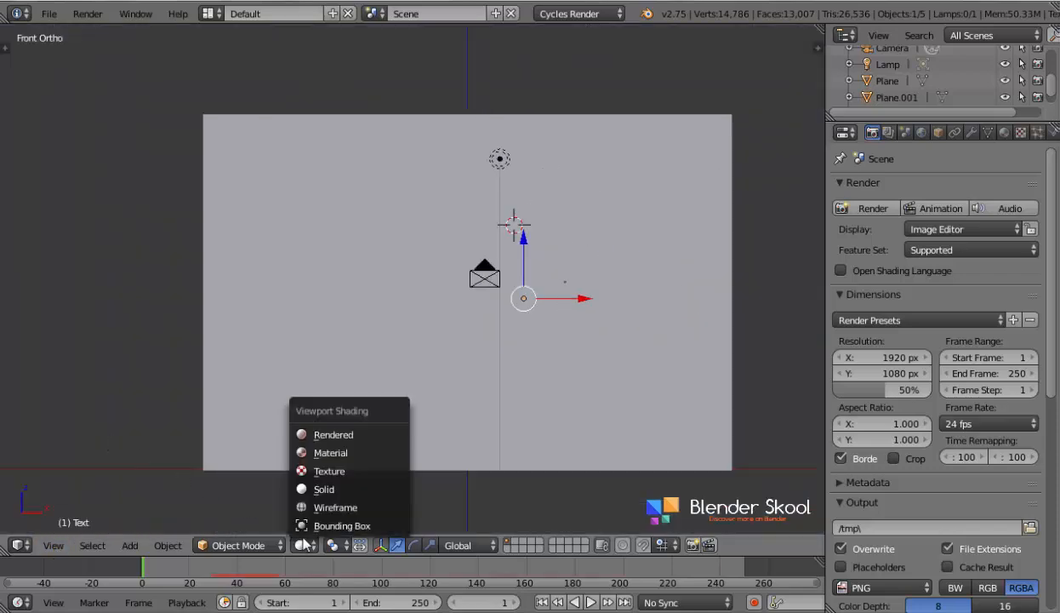
click(333, 441)
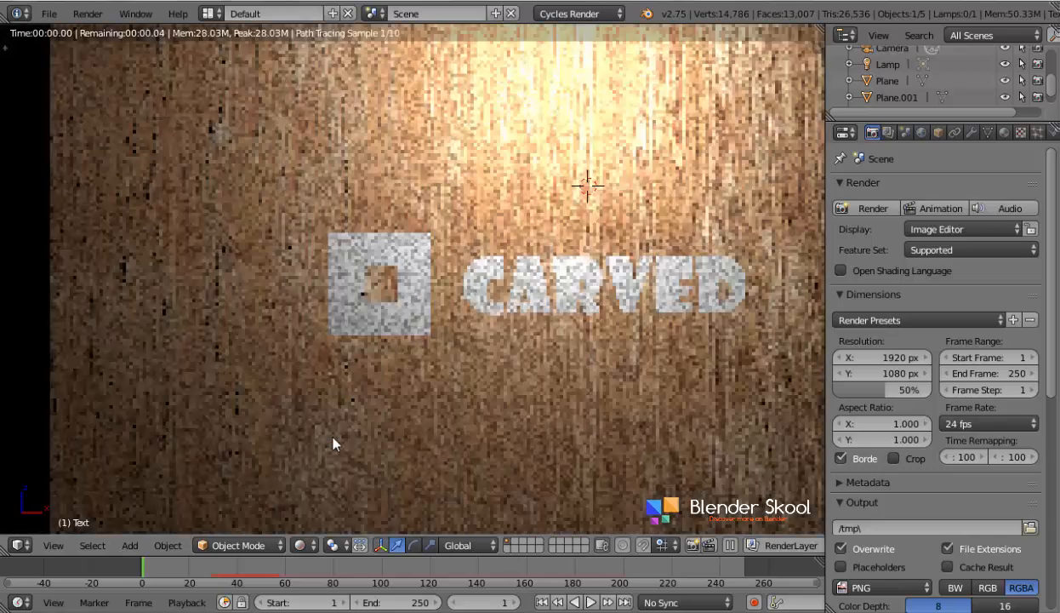
scroll(499, 223, up, 2)
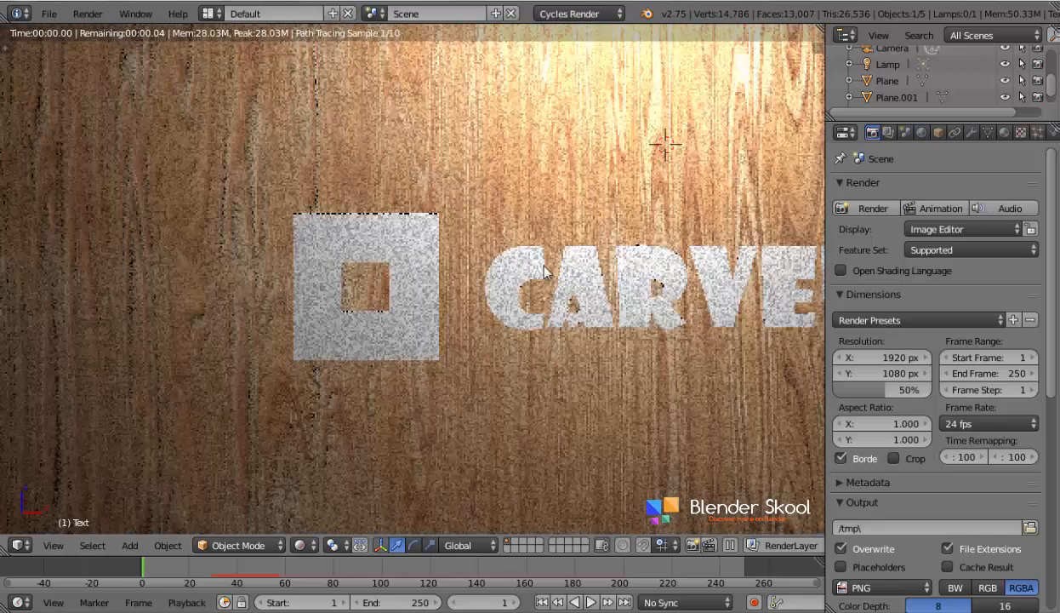
- Replace the text object's Explode Fade material with the wall's wood material, Material.001
key(z)
right_click(534, 260)
right_click(534, 259)
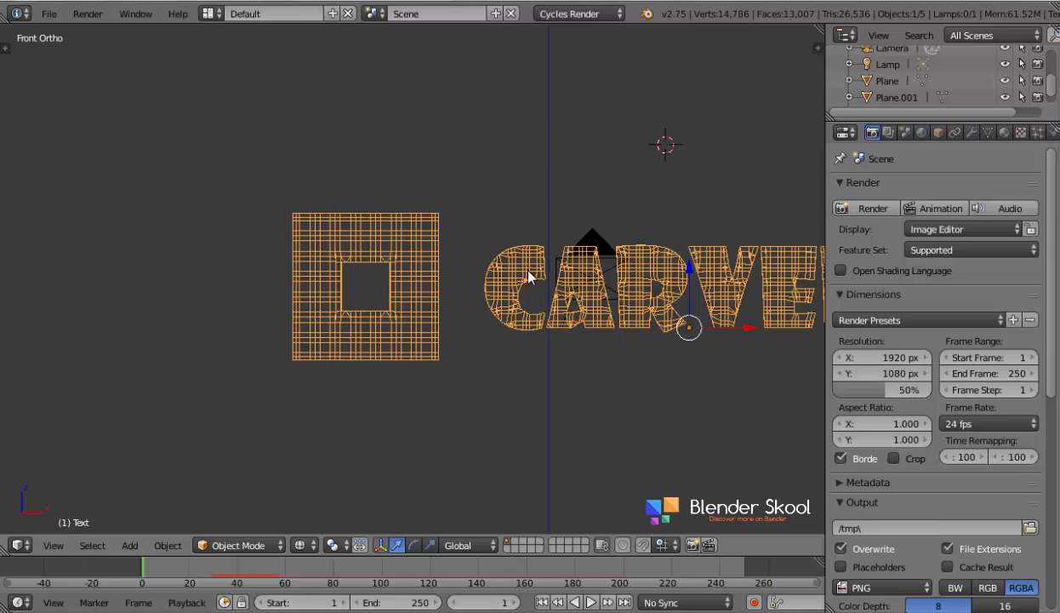
click(1004, 132)
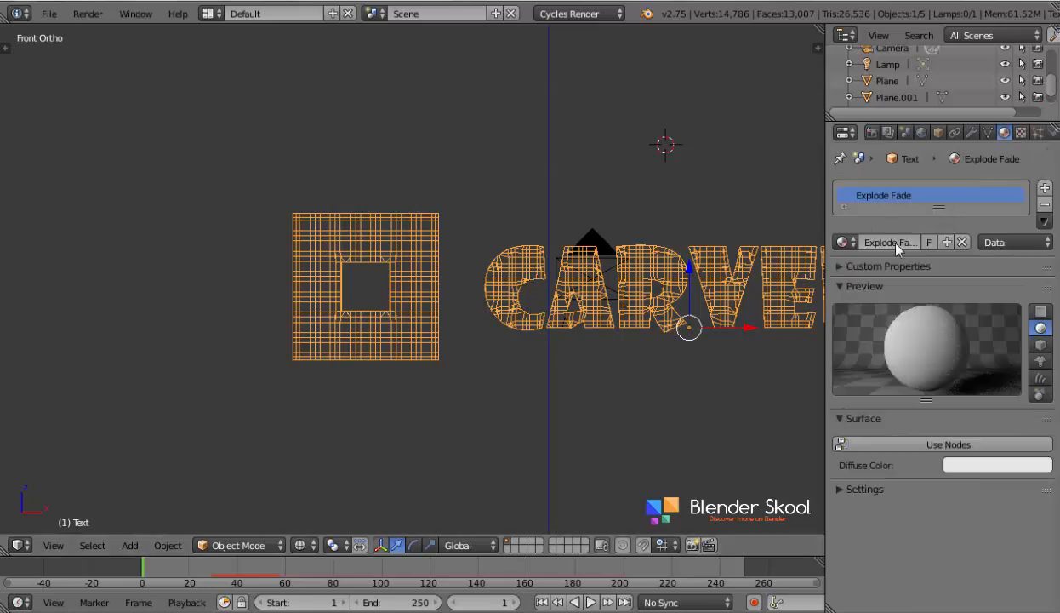
click(843, 243)
click(833, 278)
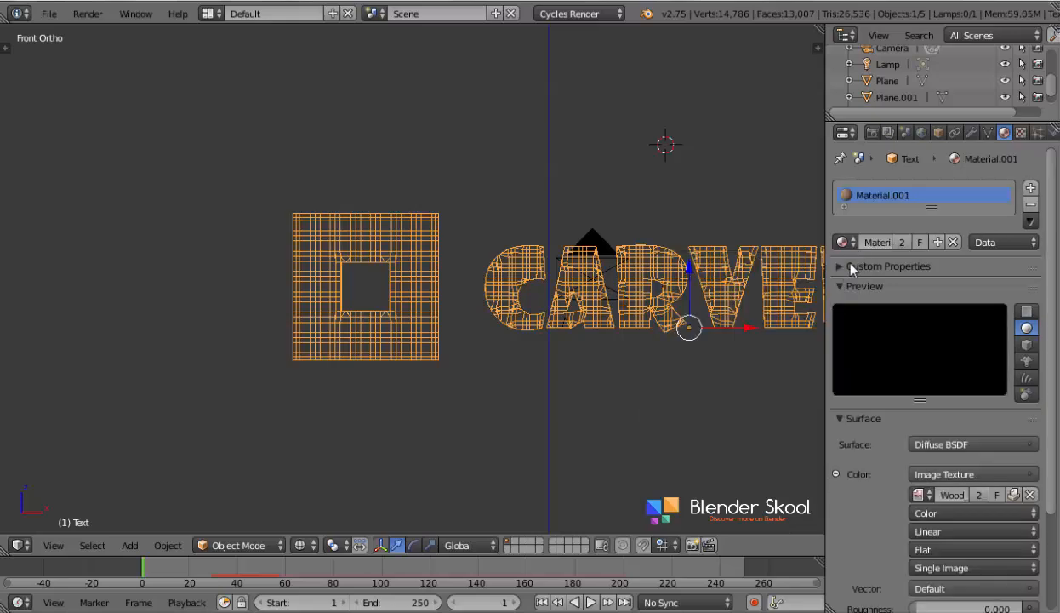
- Preview the text with its wood material in rendered shading and compare its grain with the wall
click(301, 543)
click(345, 433)
scroll(427, 317, down, 2)
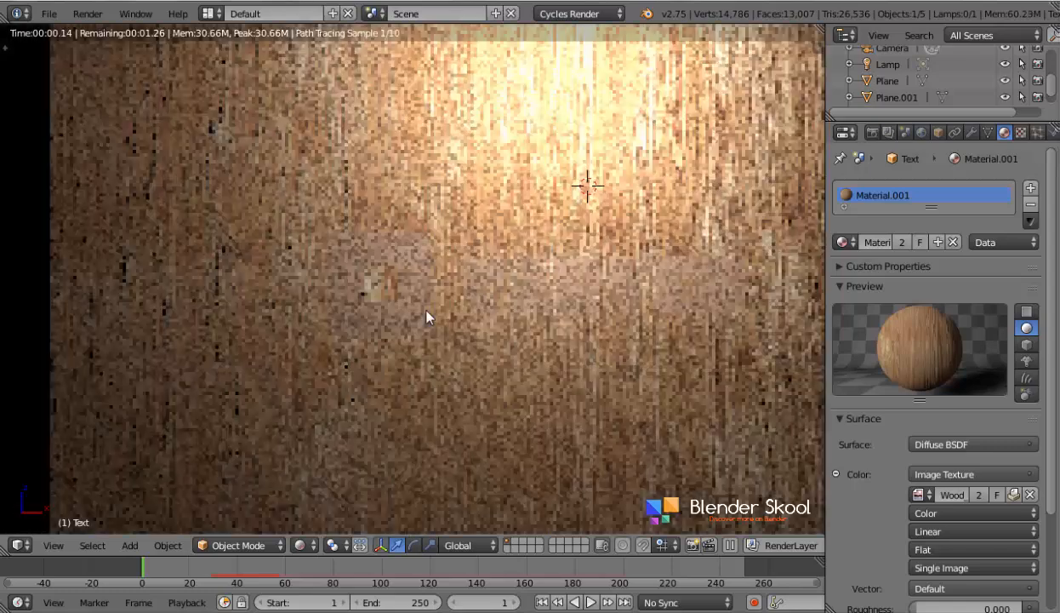
scroll(449, 324, up, 4)
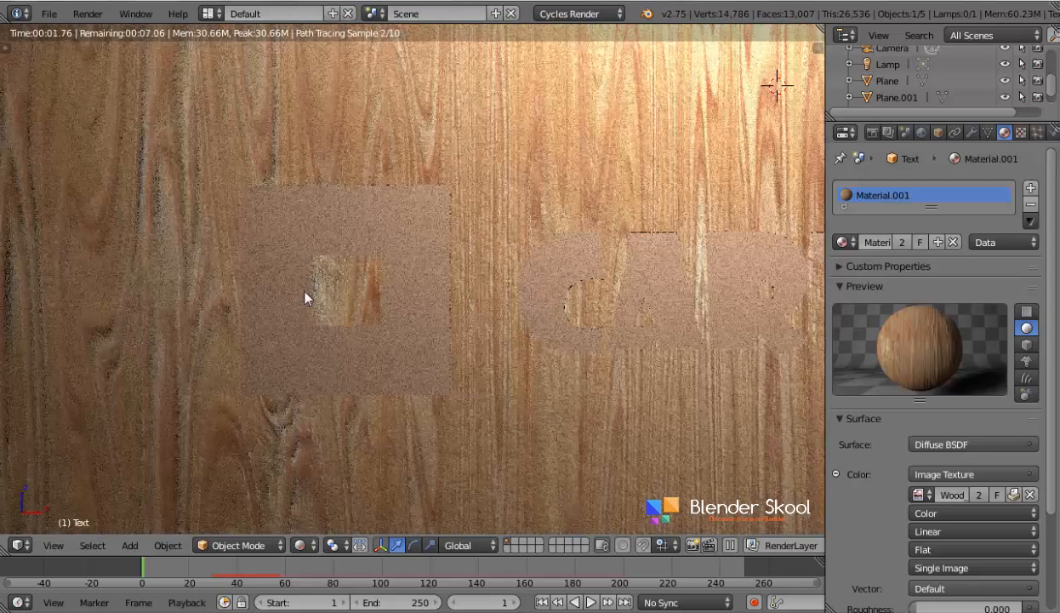
- Clear the Explode fade map from the Explode modifier's Particle UV and check the wood texture up close
click(987, 133)
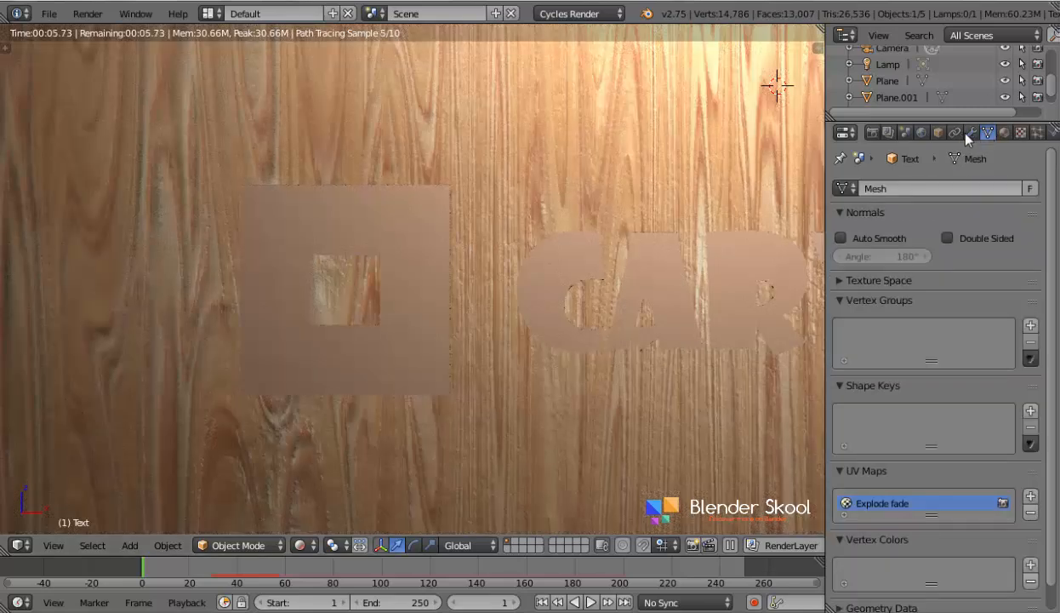
click(971, 132)
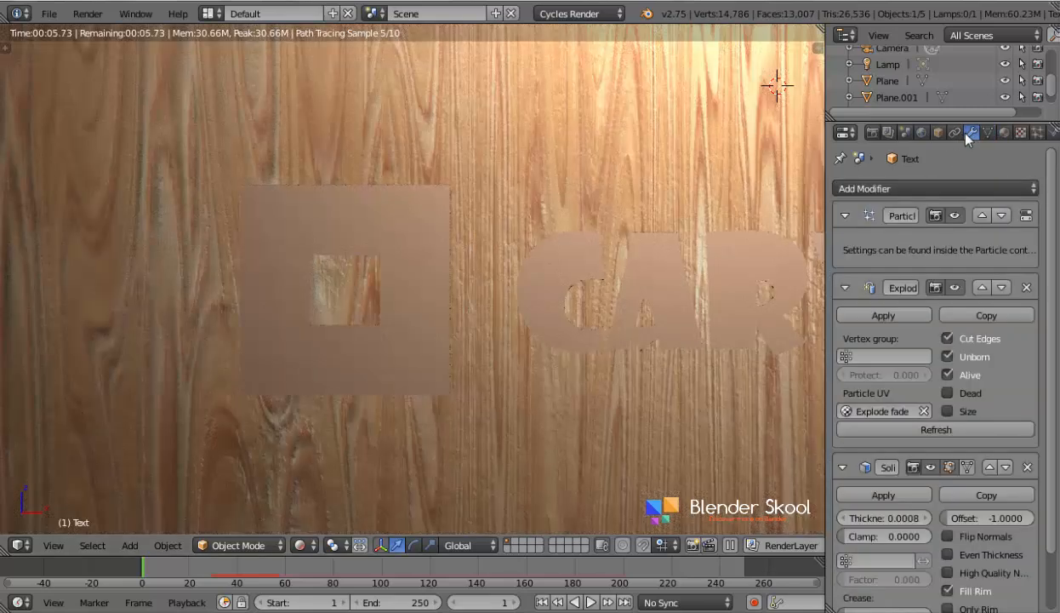
click(925, 411)
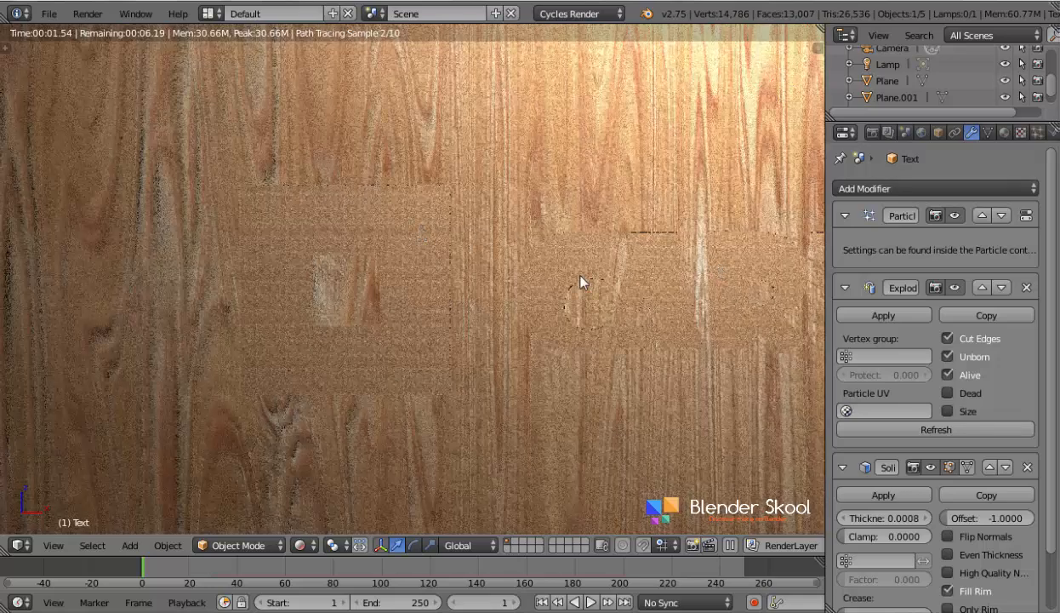
scroll(576, 276, up, 2)
scroll(421, 303, up, 4)
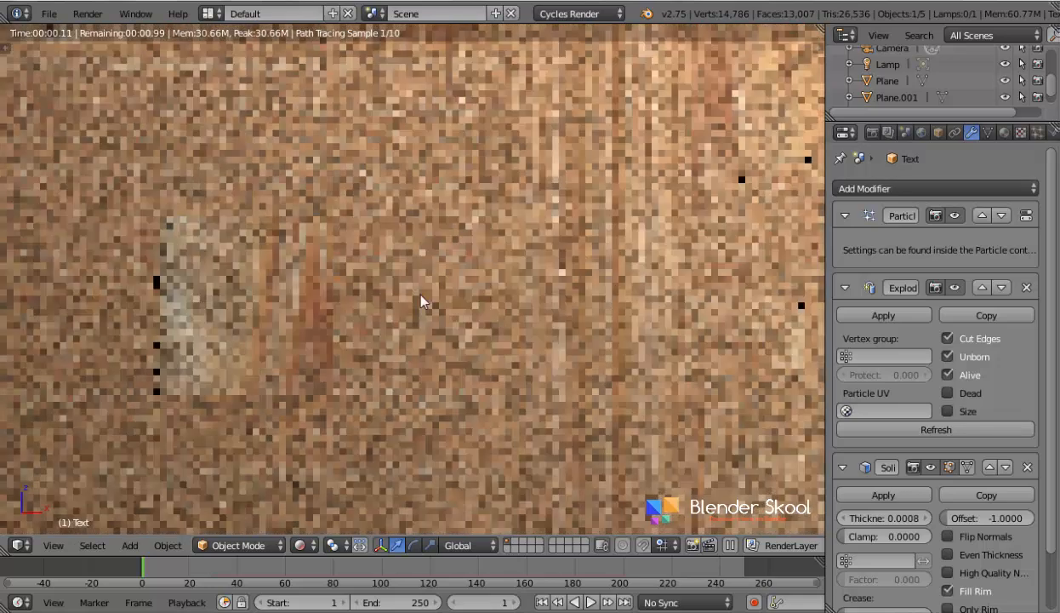
- Leave the rendered preview and display the logo and lettering in wireframe
scroll(510, 269, down, 8)
key(shift+z)
key(shift+z)
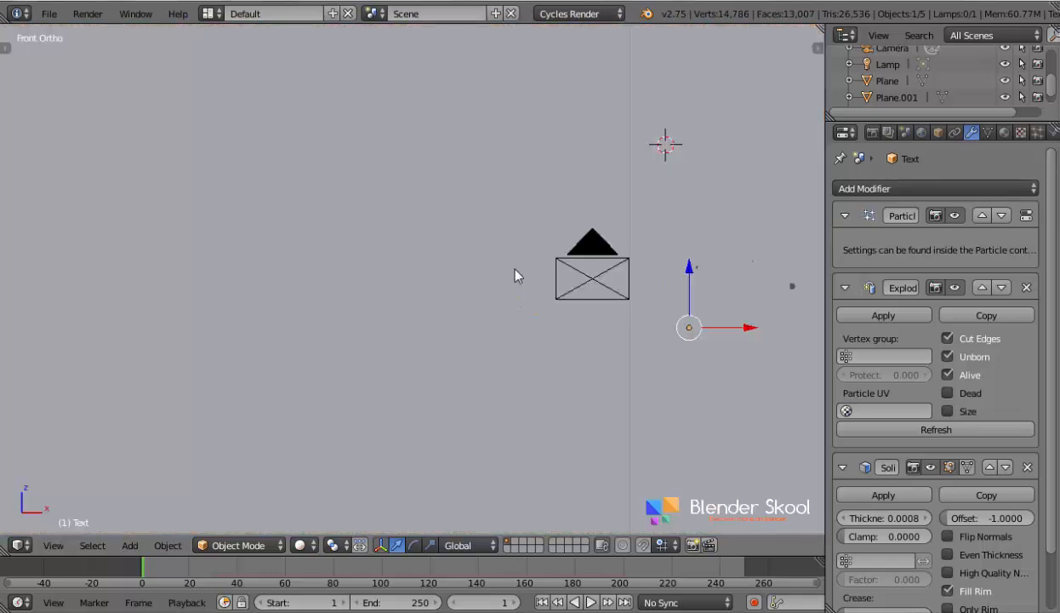
key(shift+z)
scroll(515, 270, down, 3)
- Open the node tree of the text's Material.001 in the Node Editor and select the colour Image Texture node
click(20, 545)
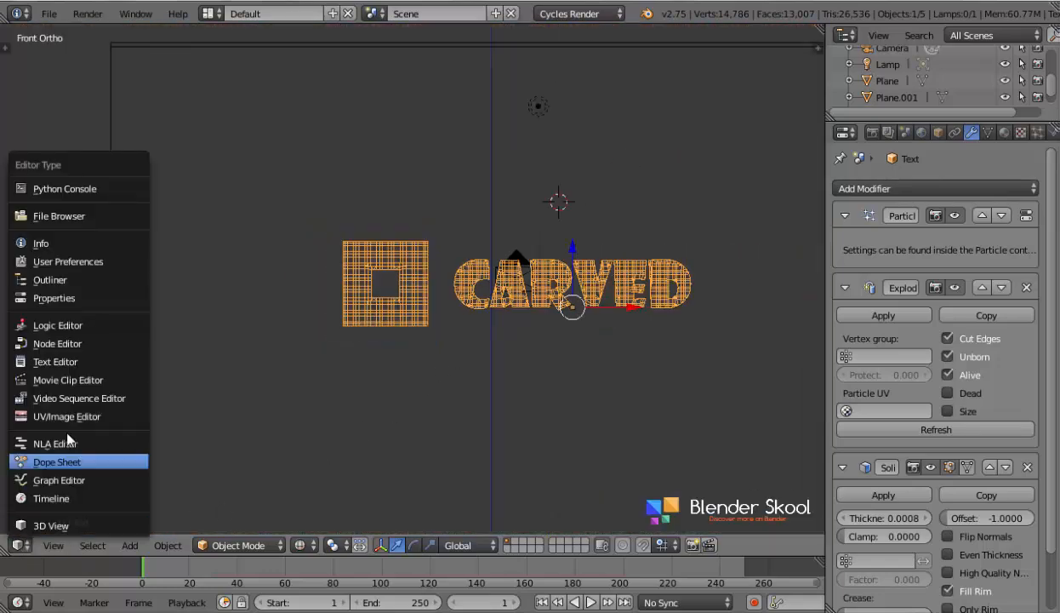
click(82, 344)
middle_drag(83, 351, 448, 326)
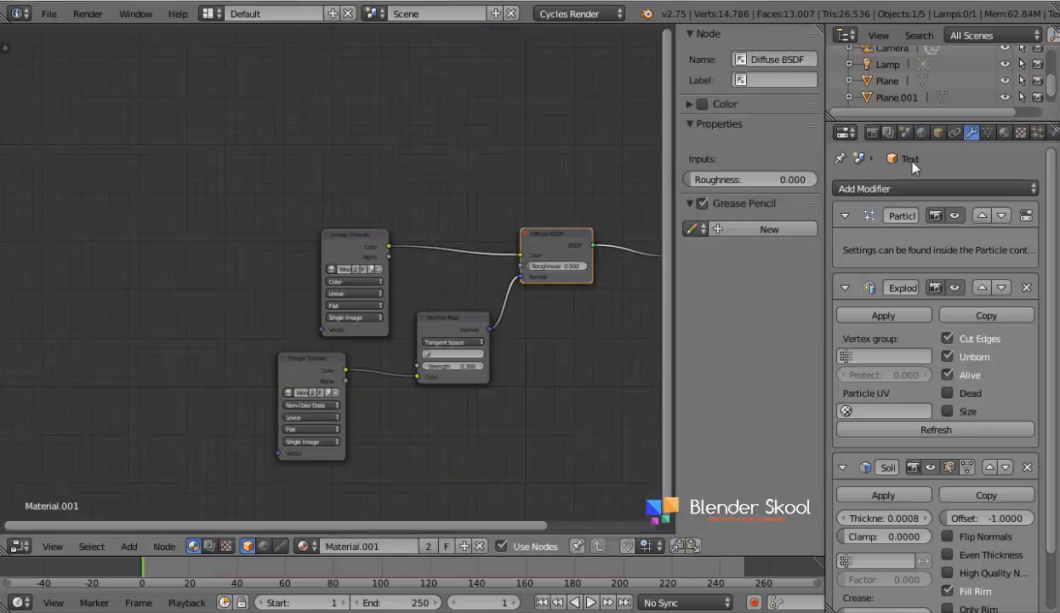
click(1004, 132)
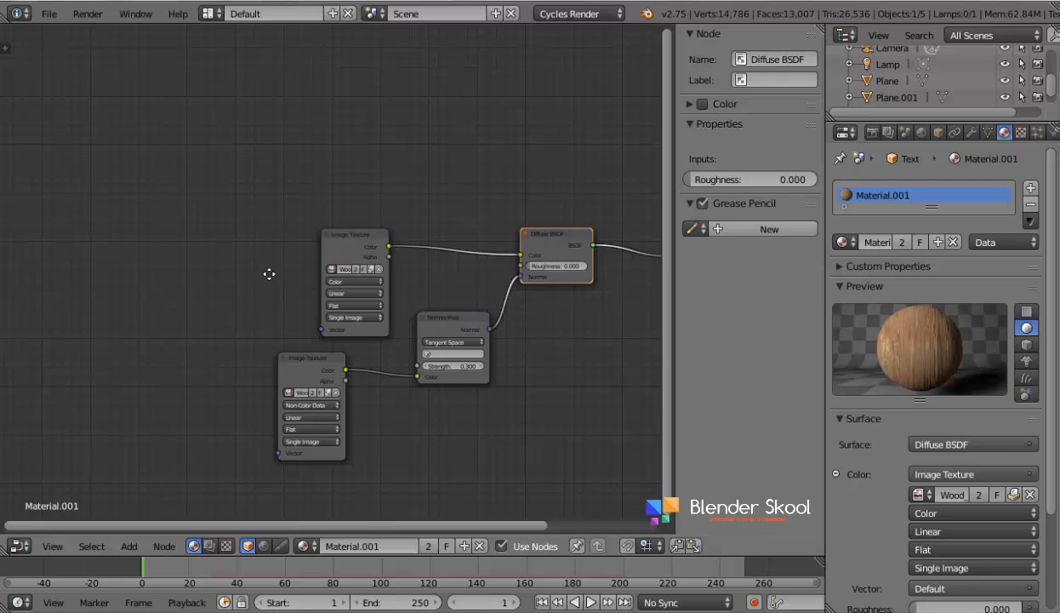
middle_drag(269, 272, 466, 263)
click(516, 231)
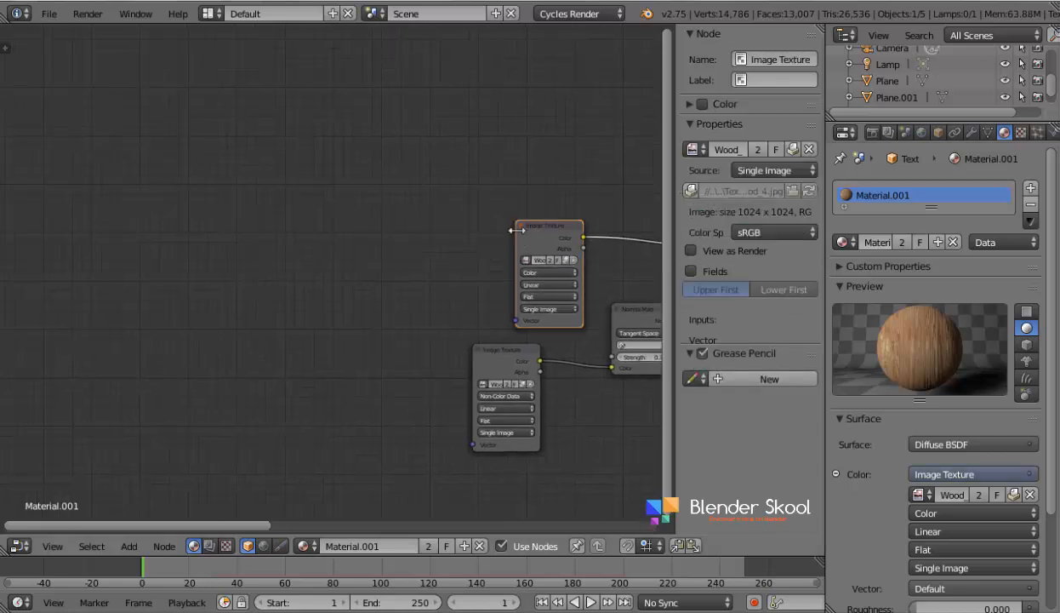
- Add a Texture Coordinate node and connect its Camera output to the colour Image Texture's Vector input
key(shift+a)
click(263, 229)
text(te)
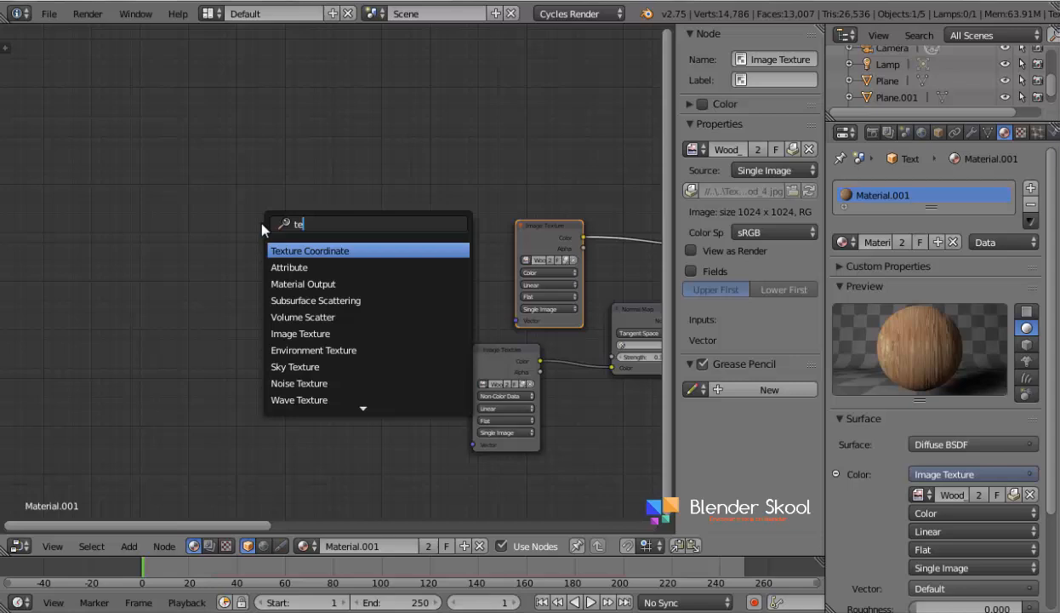
key(Return)
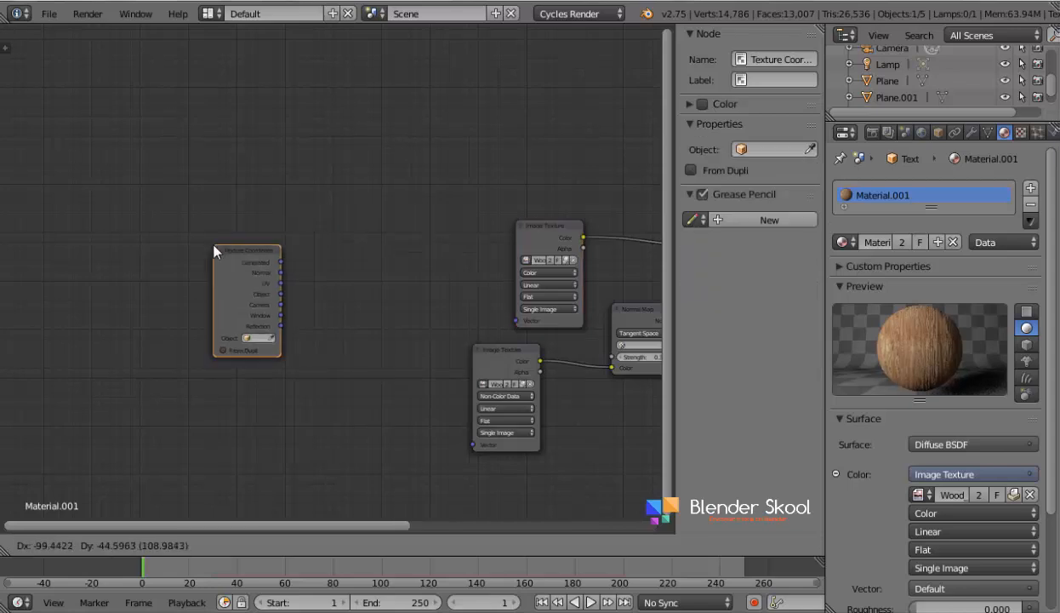
click(200, 256)
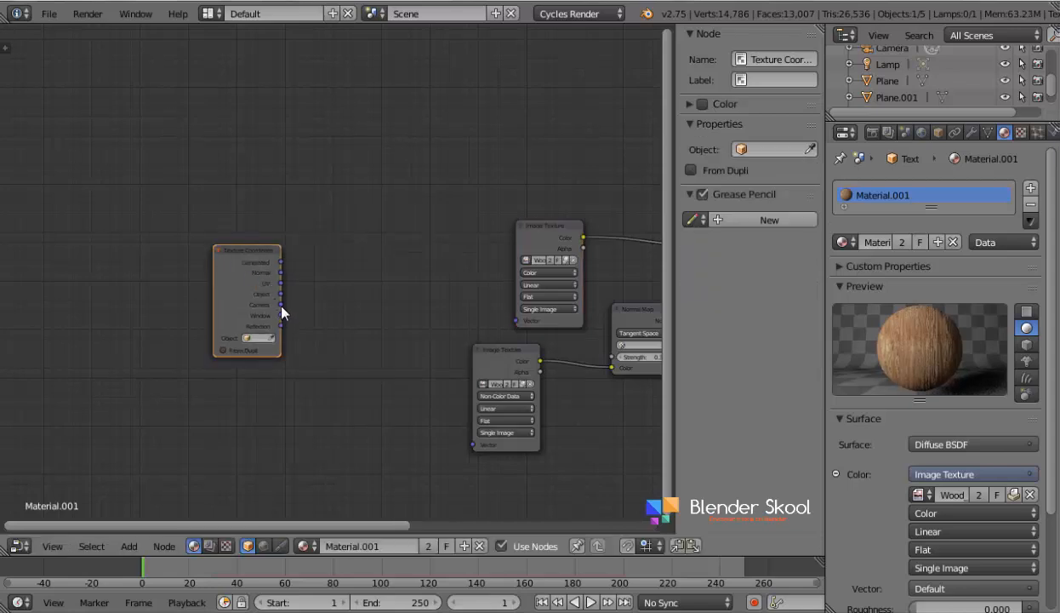
drag(282, 307, 517, 321)
click(513, 268)
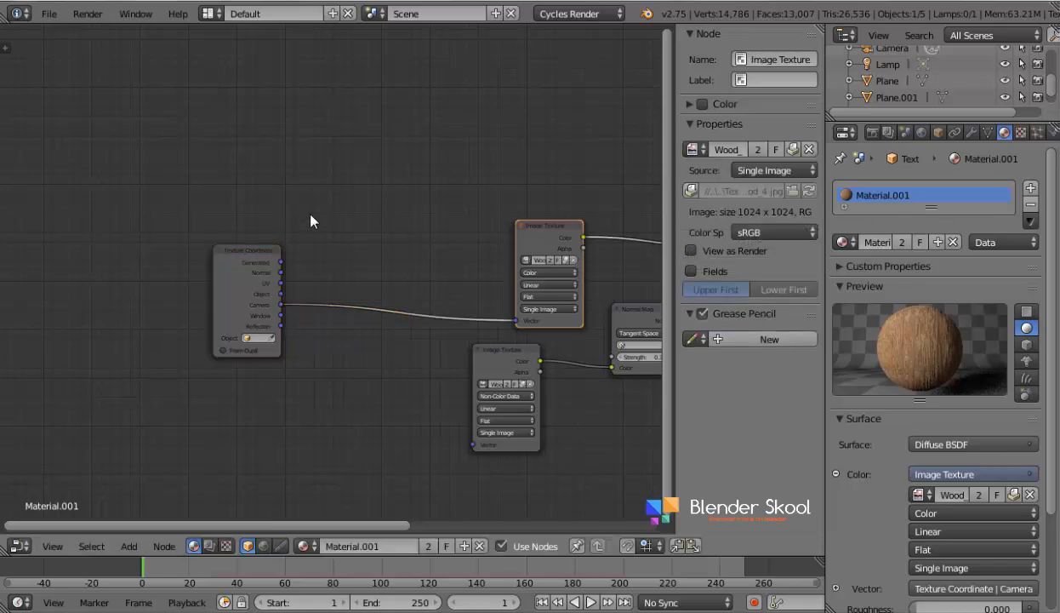
- Insert a Mapping node on the link between the Texture Coordinate node and the colour Image Texture
key(shift+a)
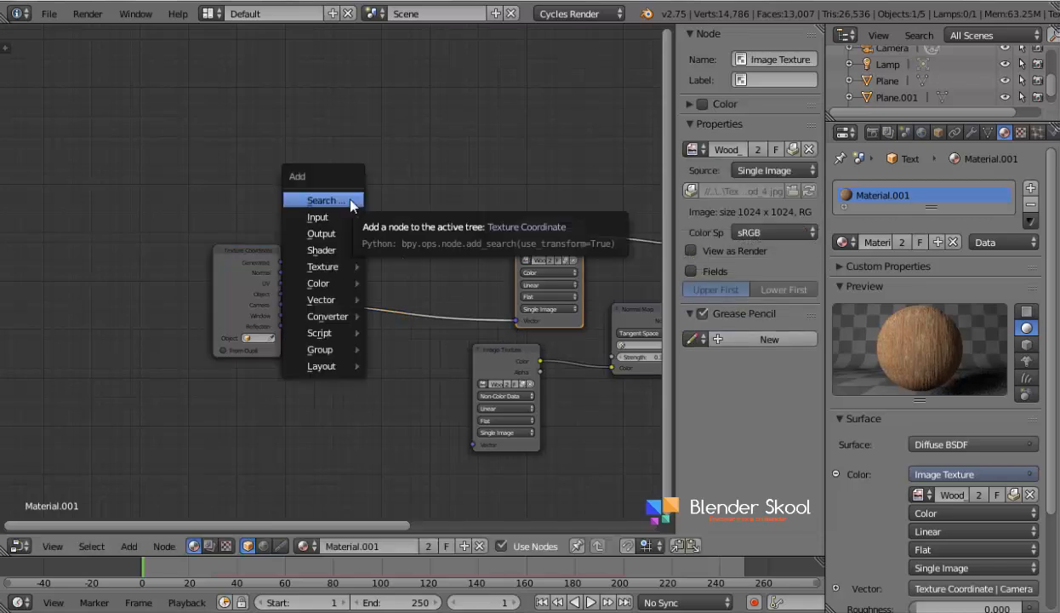
click(351, 206)
text(mapp)
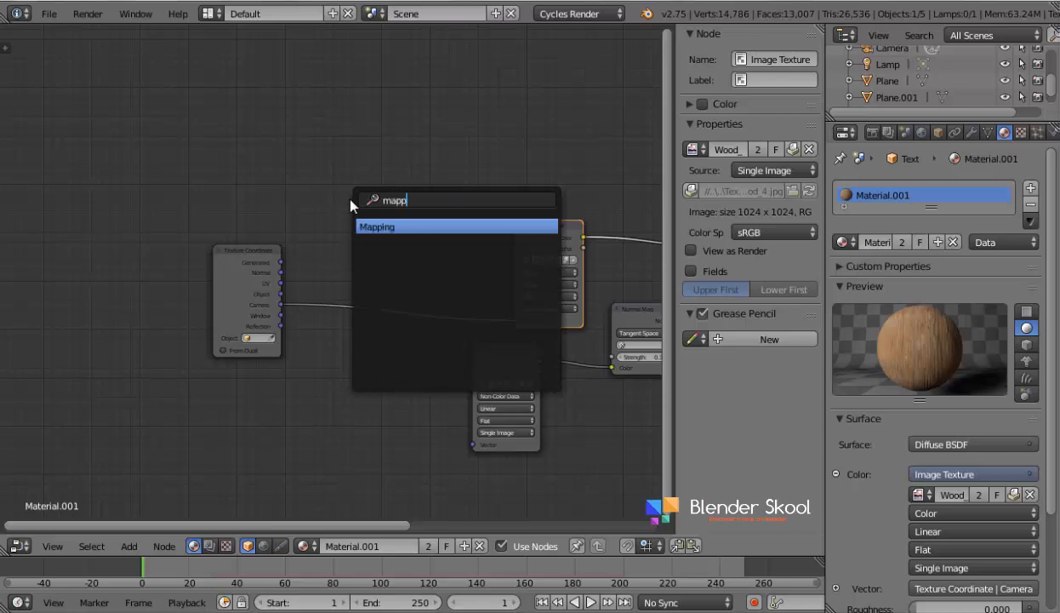
key(Return)
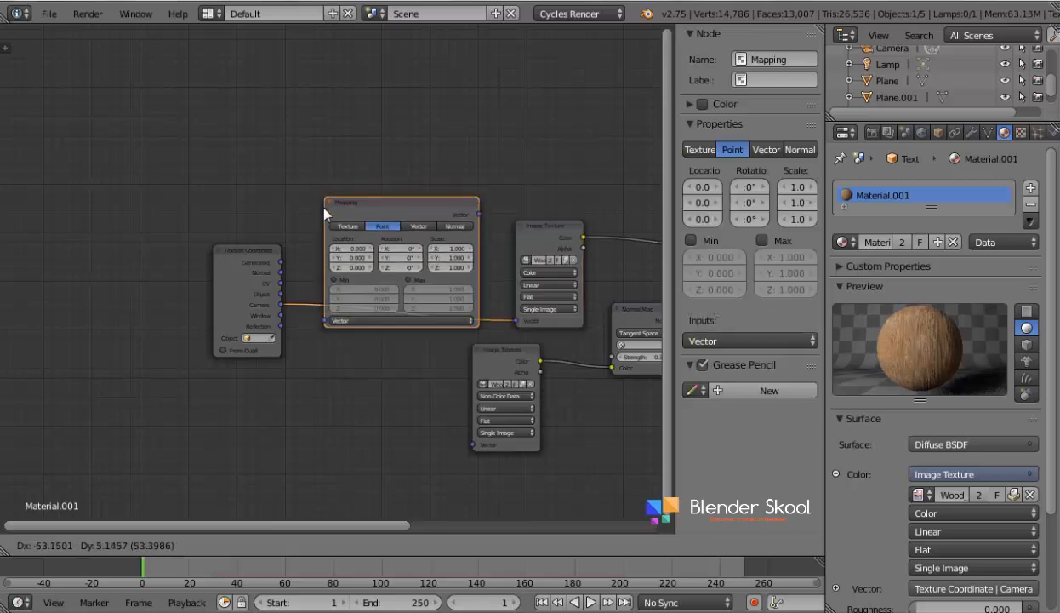
click(314, 202)
- Connect the Mapping node's Vector output to the Non-Color Data Image Texture as well, and hide the node properties sidebar
click(243, 257)
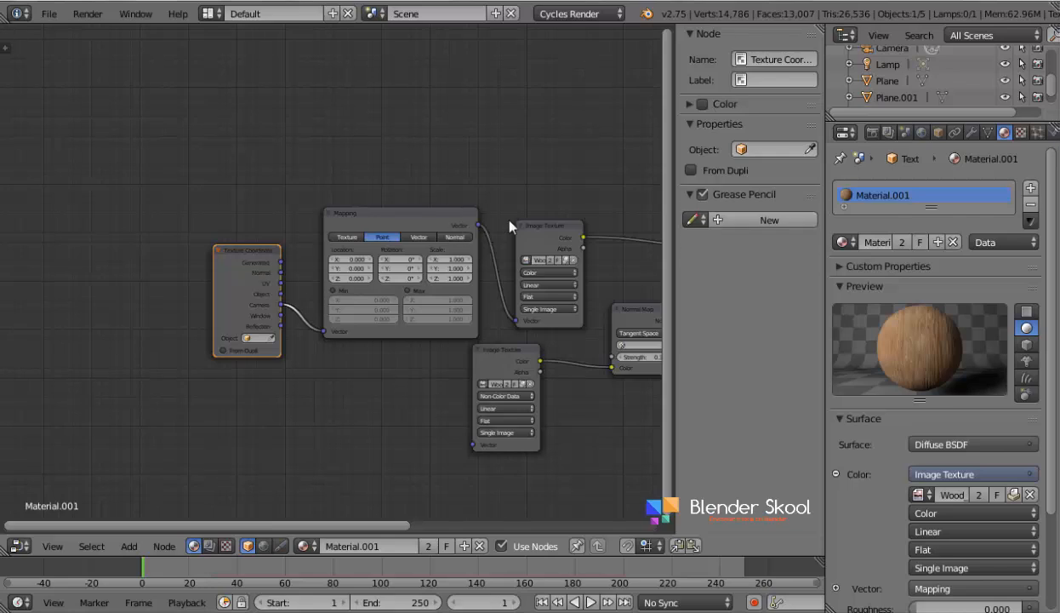
click(554, 233)
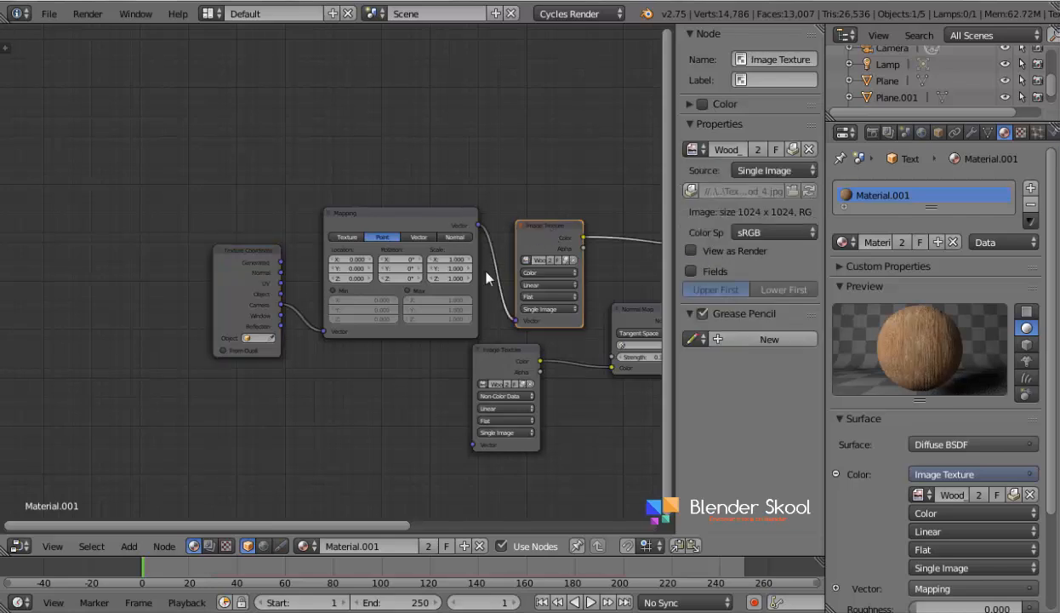
drag(478, 225, 474, 446)
drag(476, 352, 503, 350)
key(n)
- Switch back to the 3D View and preview the wood texture with Rendered shading through the camera, fitted to the view
click(19, 546)
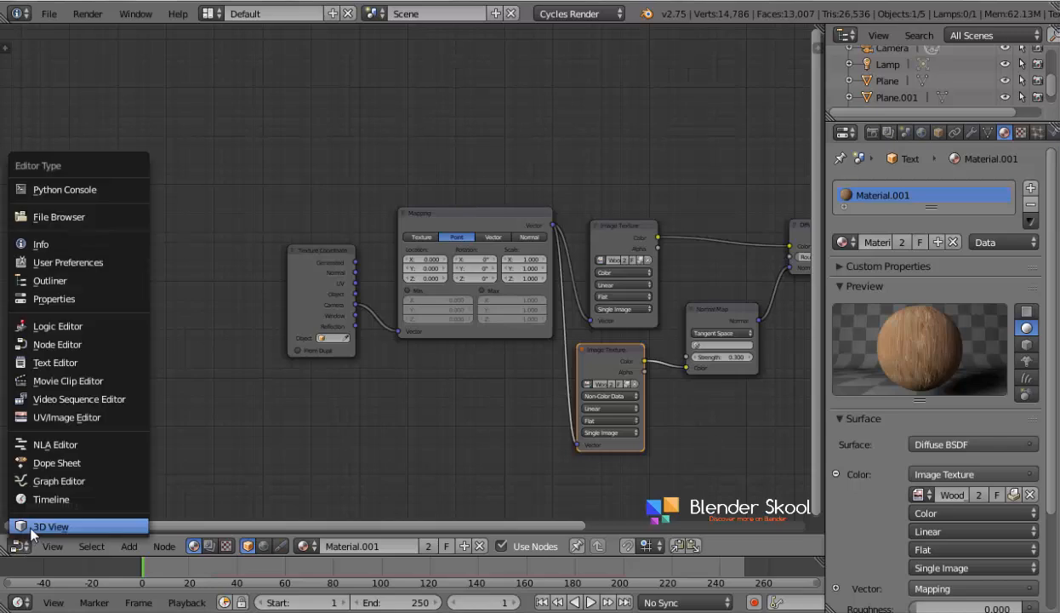
click(34, 527)
click(300, 546)
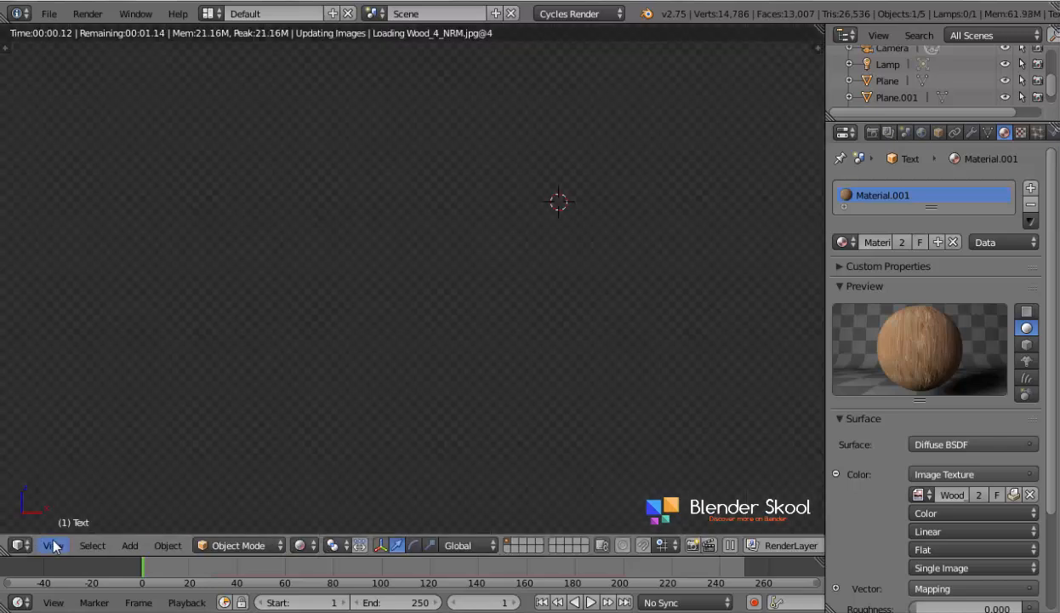
click(54, 545)
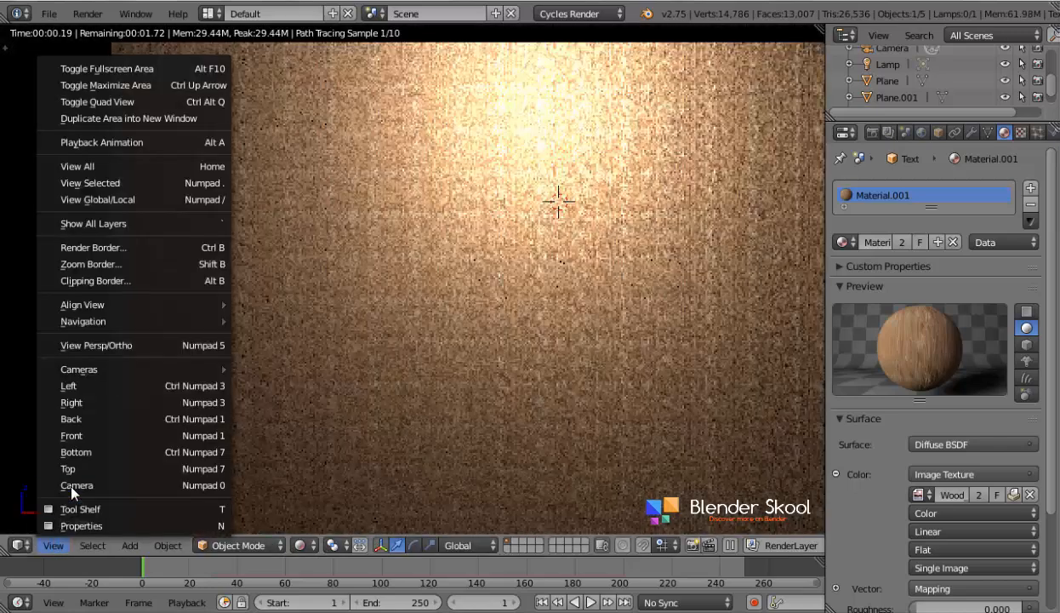
click(75, 486)
key(Home)
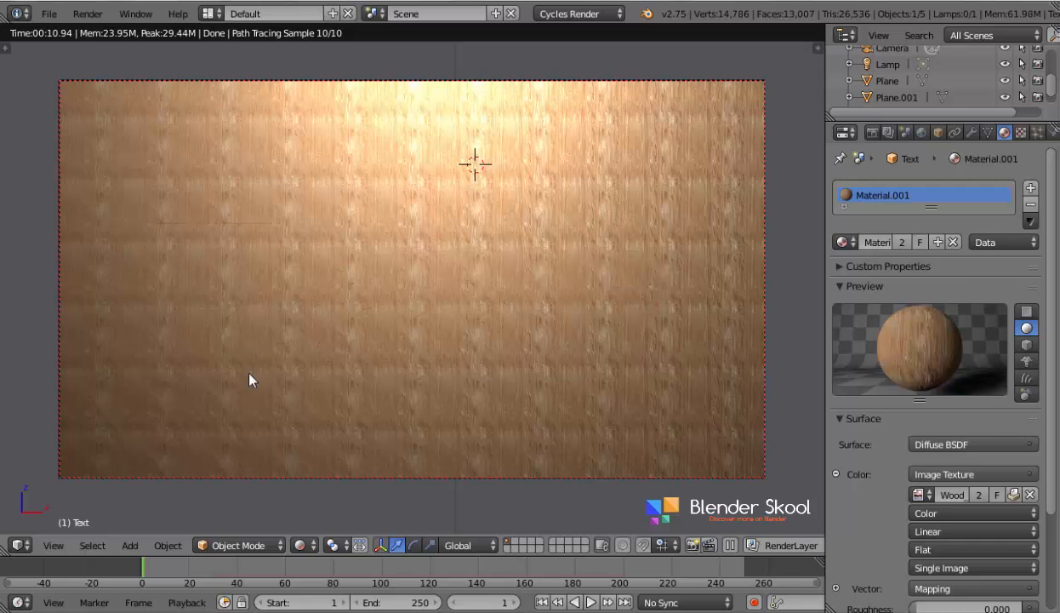
- In the text material's node tree, set the Mapping node's Scale to 0.1 on X, Y and Z
click(17, 546)
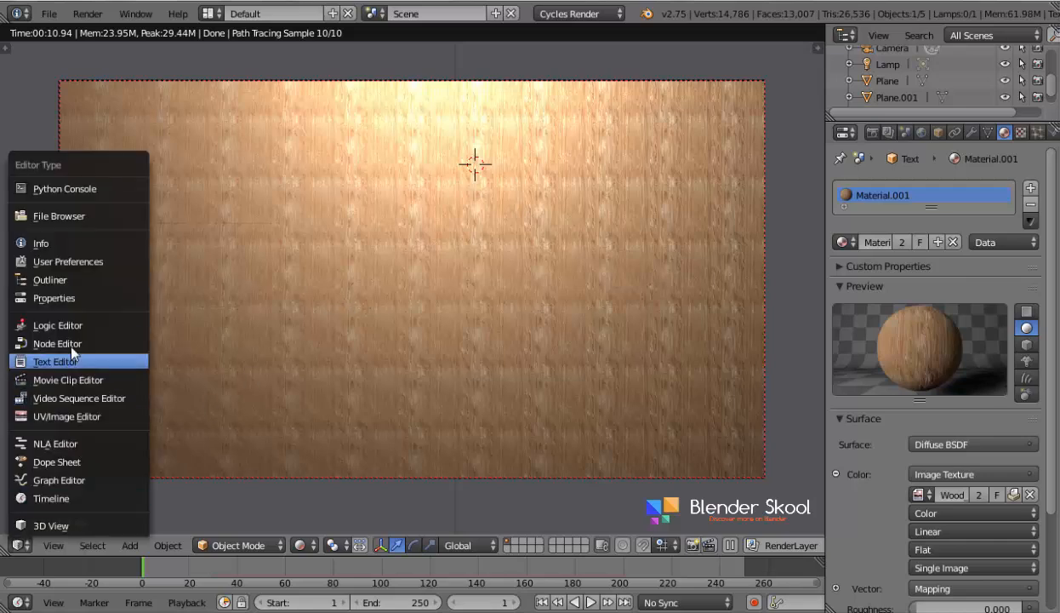
click(71, 344)
click(522, 259)
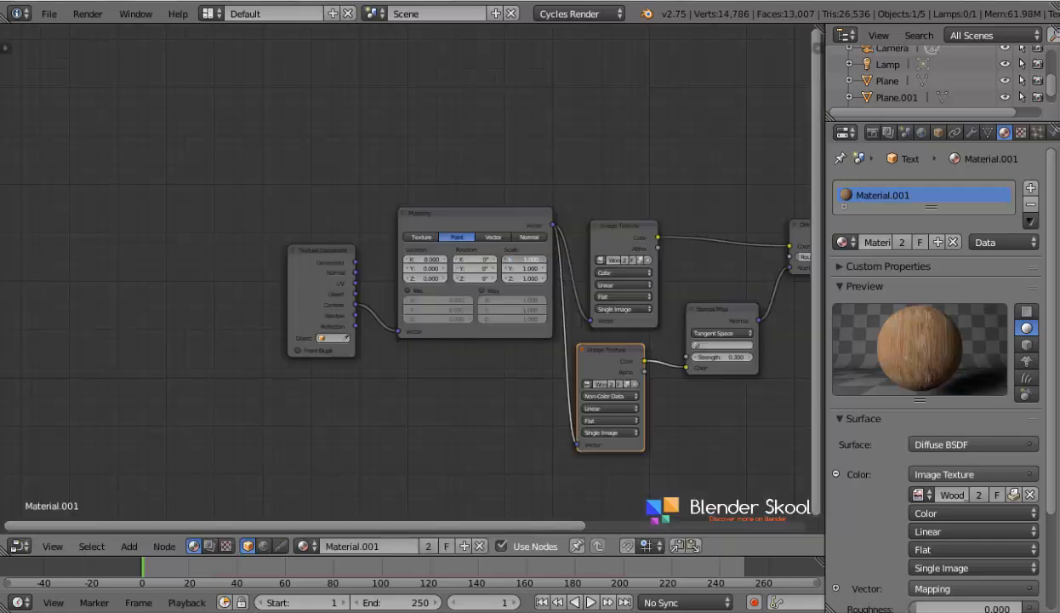
text(1)
key(Tab)
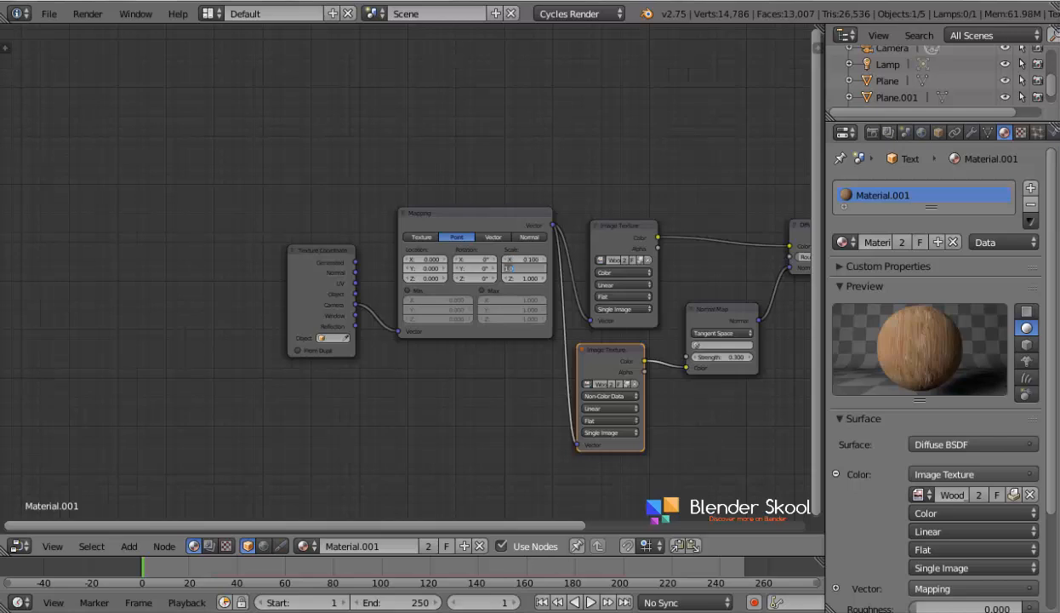
text(.1)
key(Tab)
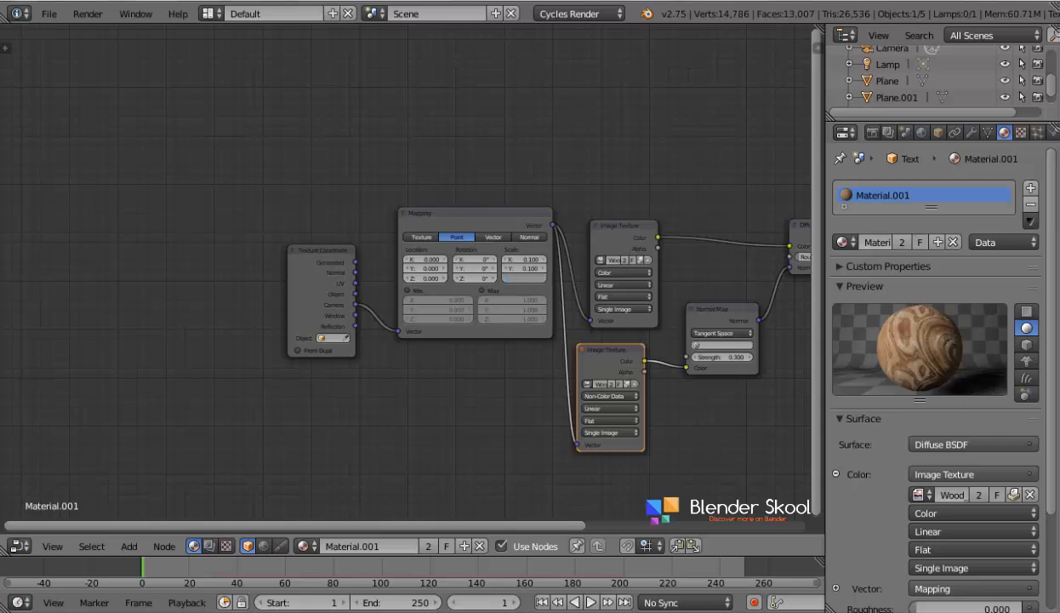
text(.1)
key(Return)
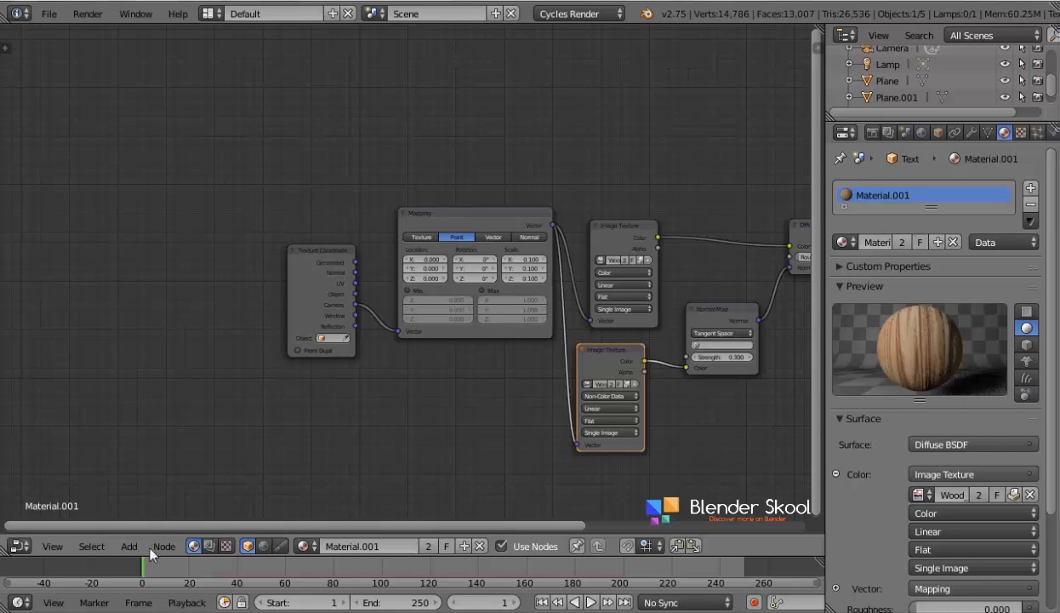
- Check the rescaled wood texture in the 3D View's rendered camera preview and return to solid shading
click(19, 546)
click(55, 523)
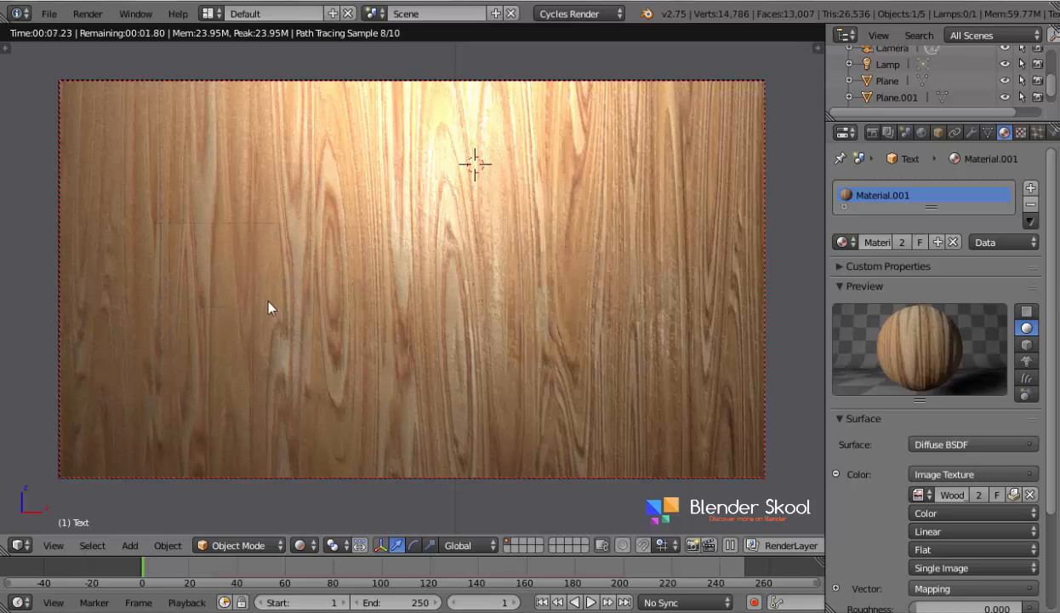
key(shift+z)
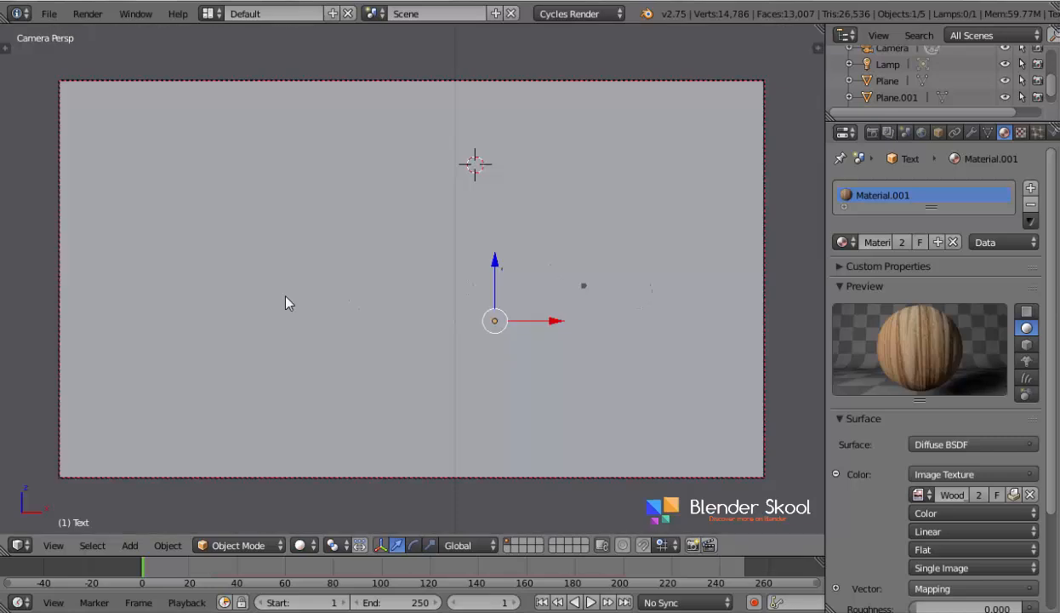
scroll(286, 303, up, 3)
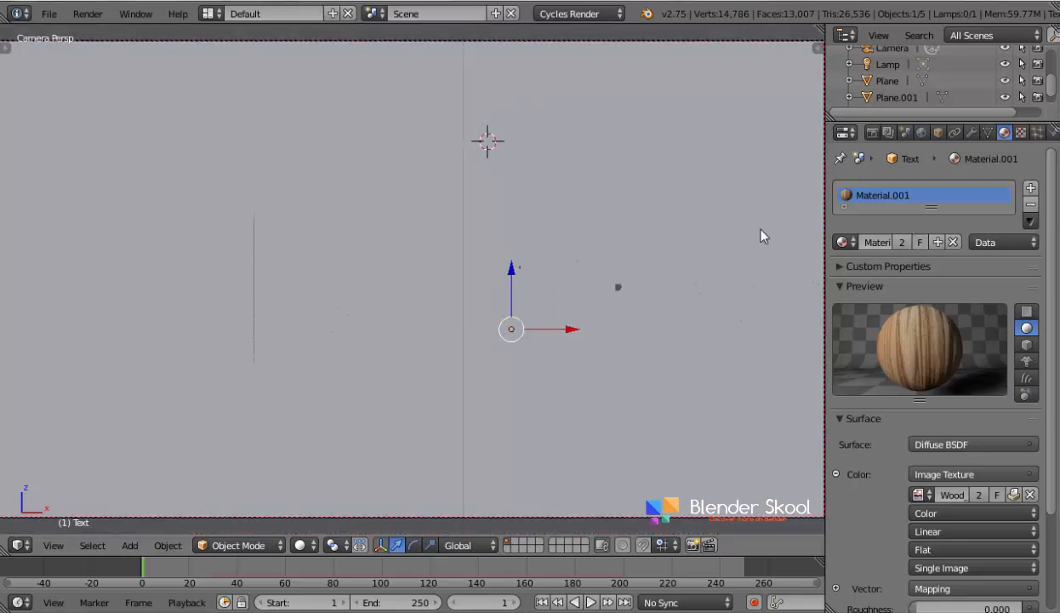
scroll(760, 235, down, 4)
scroll(762, 236, up, 1)
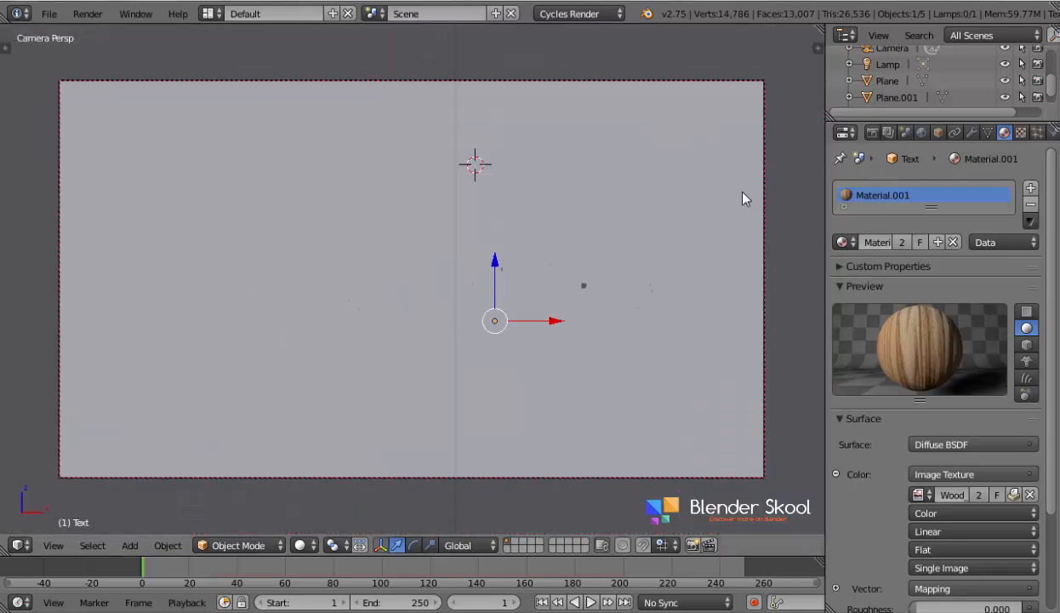
- Set the number of Render samples to 10 in the scene's render sampling settings
click(873, 132)
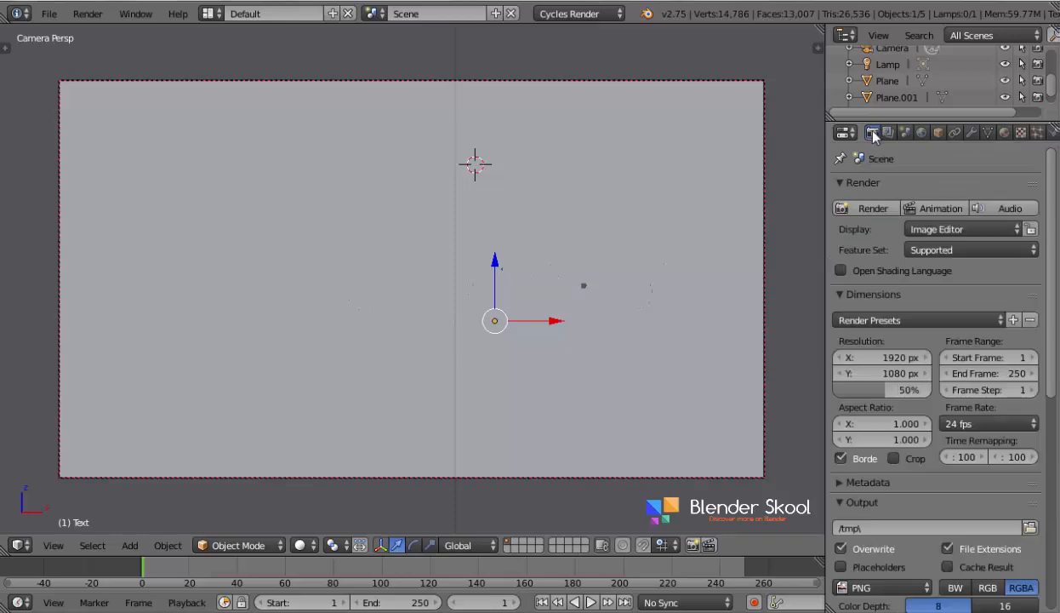
scroll(860, 294, down, 6)
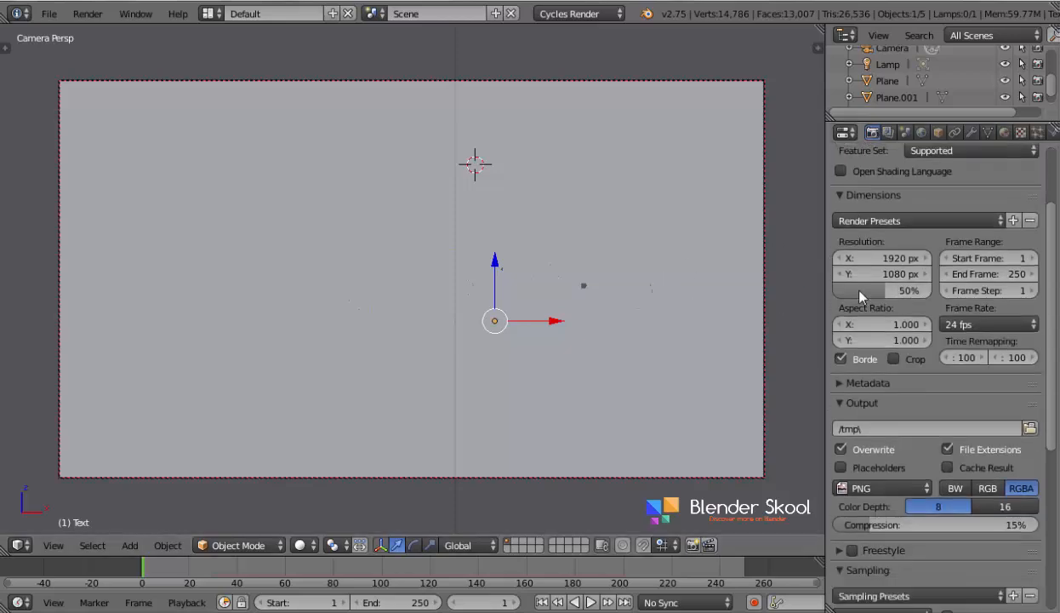
scroll(860, 294, down, 6)
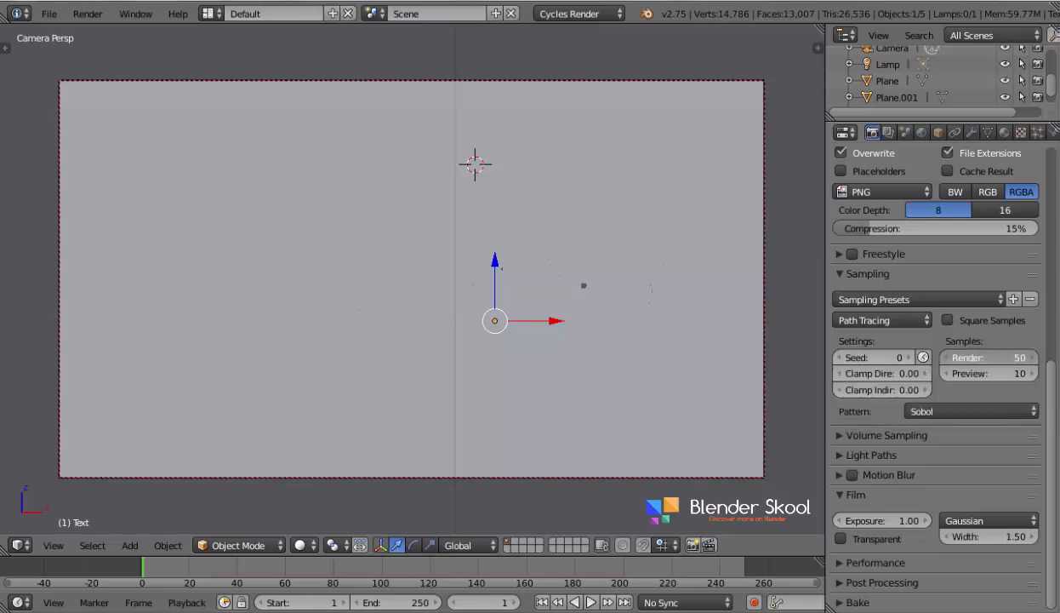
click(963, 356)
text(10)
key(Return)
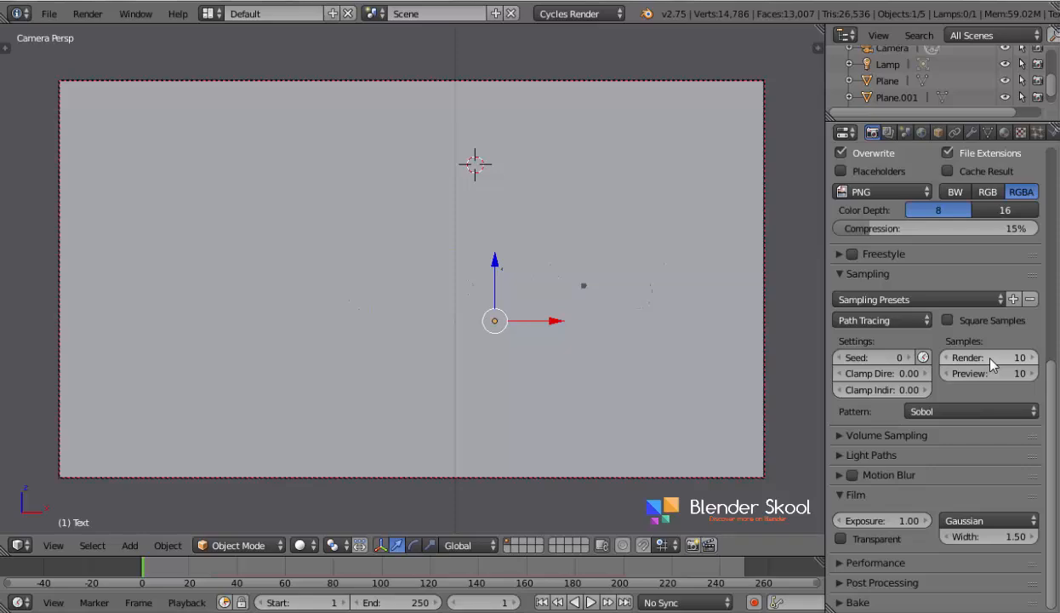
- Change the render output file format to AVI JPEG
scroll(989, 365, up, 5)
click(879, 357)
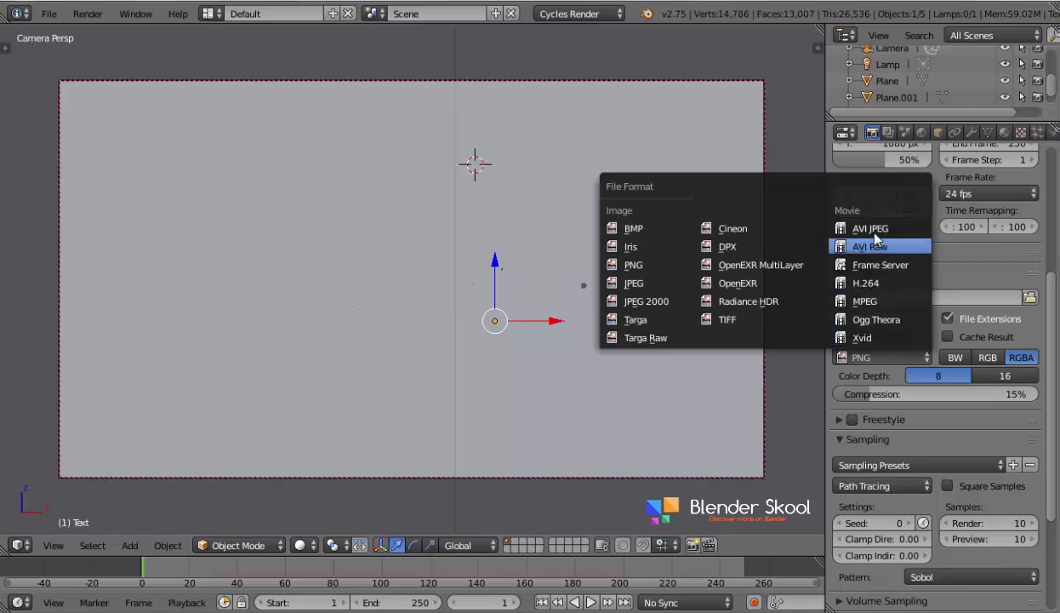
click(874, 231)
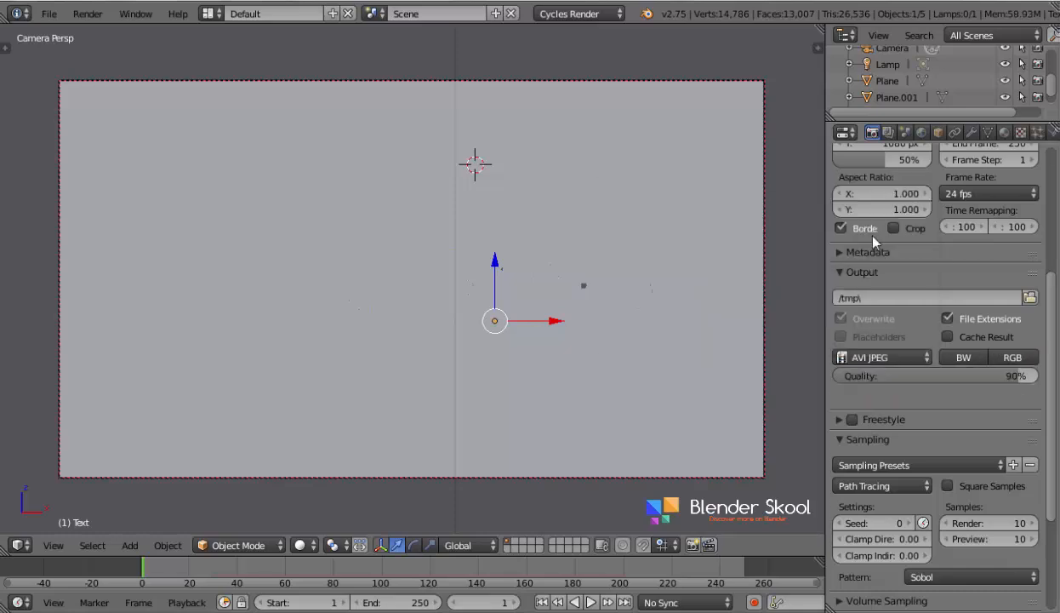
- Set the render output to the Blender Skool Images folder with the file name "wood animation"
click(1029, 298)
scroll(59, 205, down, 4)
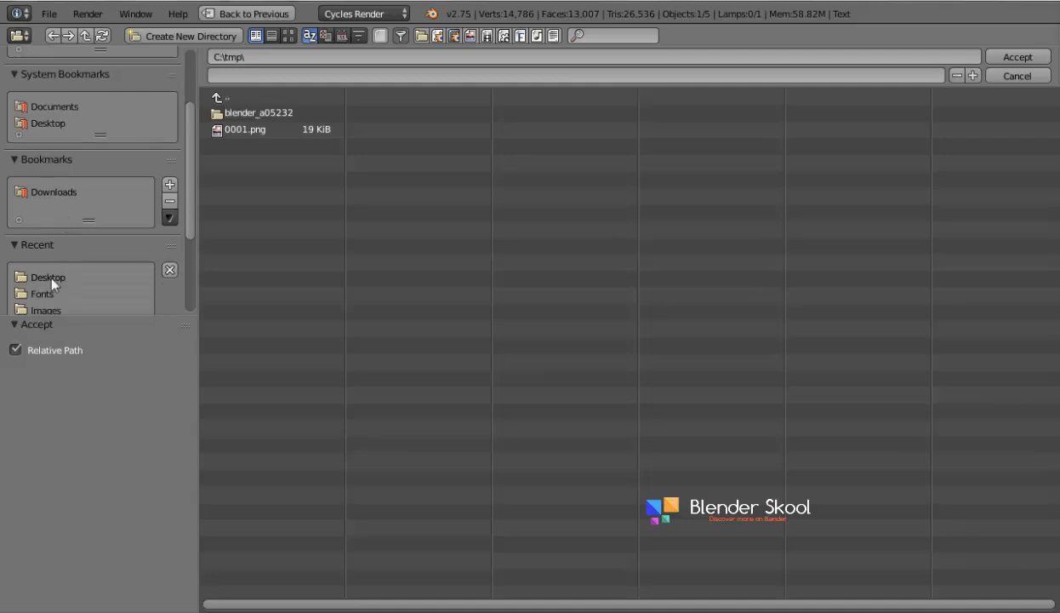
click(49, 276)
scroll(68, 223, down, 4)
click(51, 226)
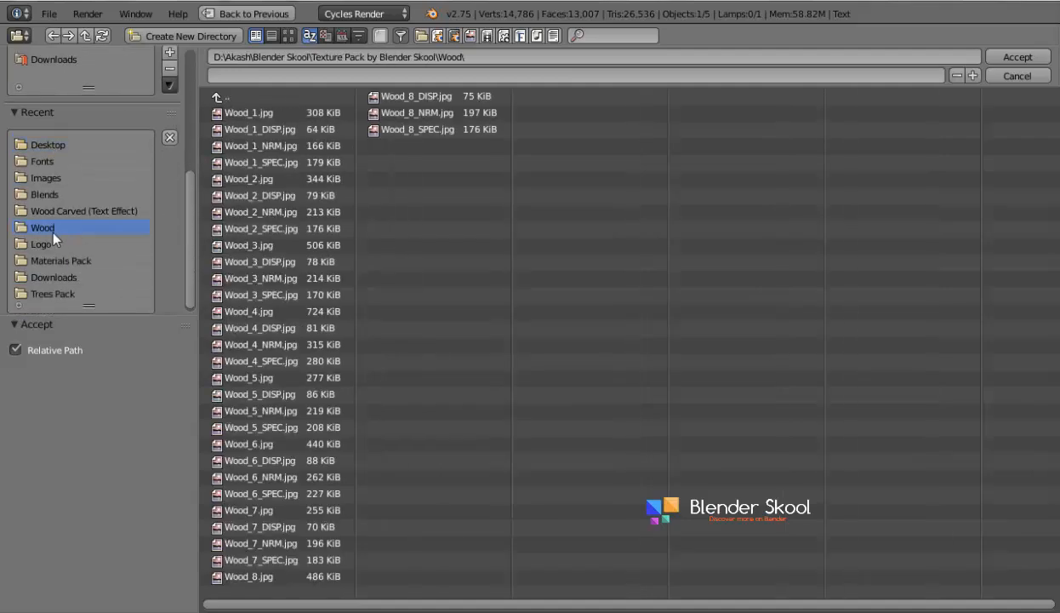
click(53, 245)
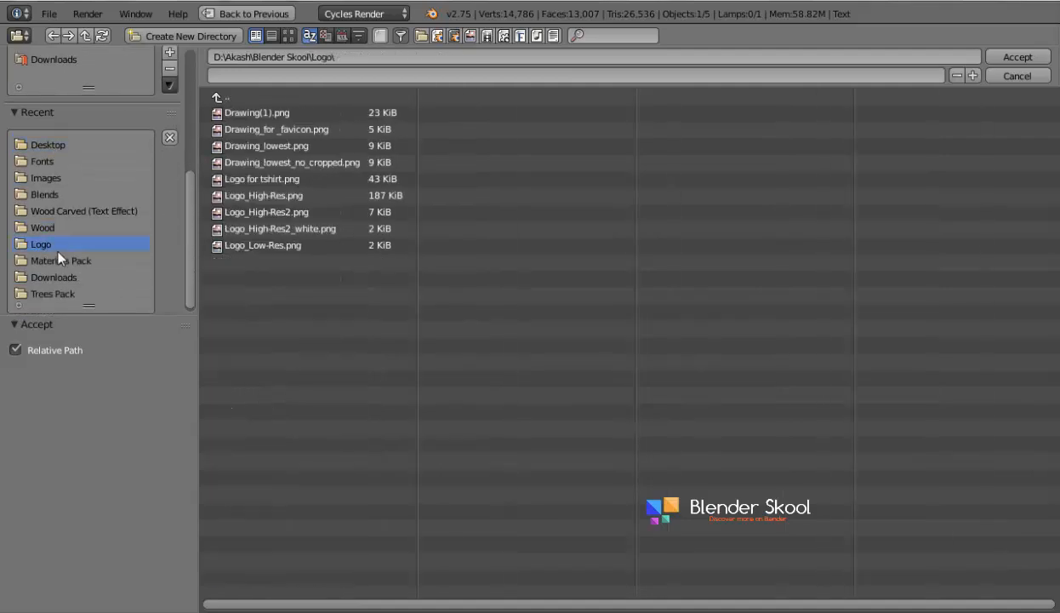
click(47, 177)
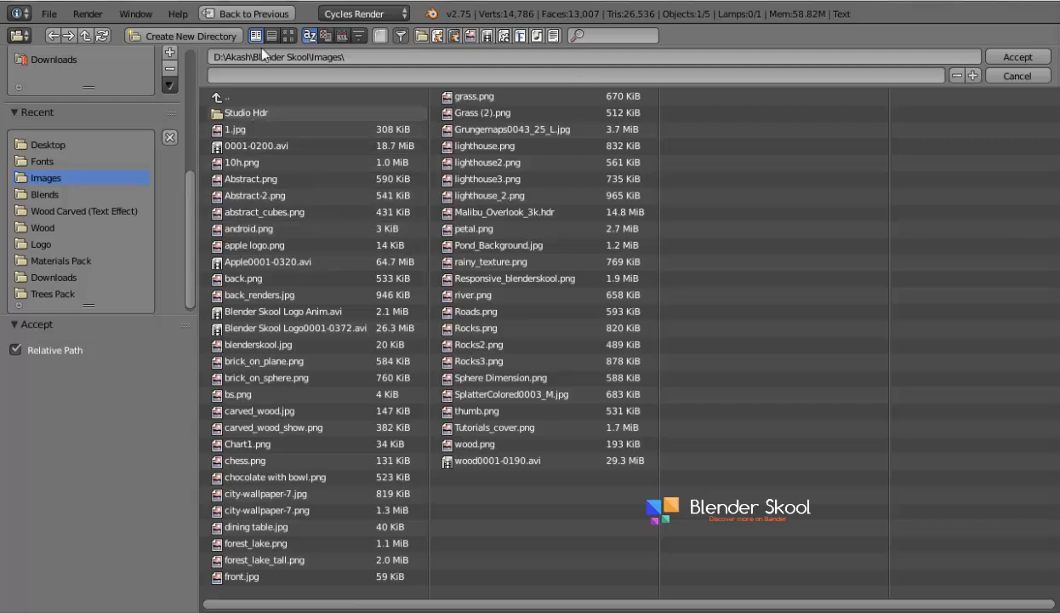
click(298, 73)
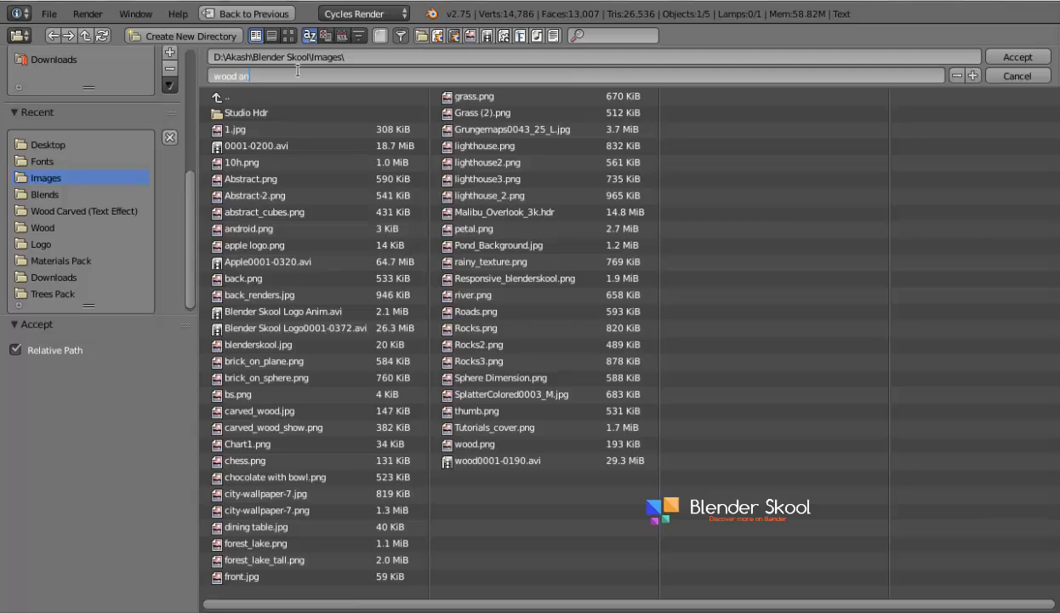
text(wood animation)
key(Return)
key(Return)
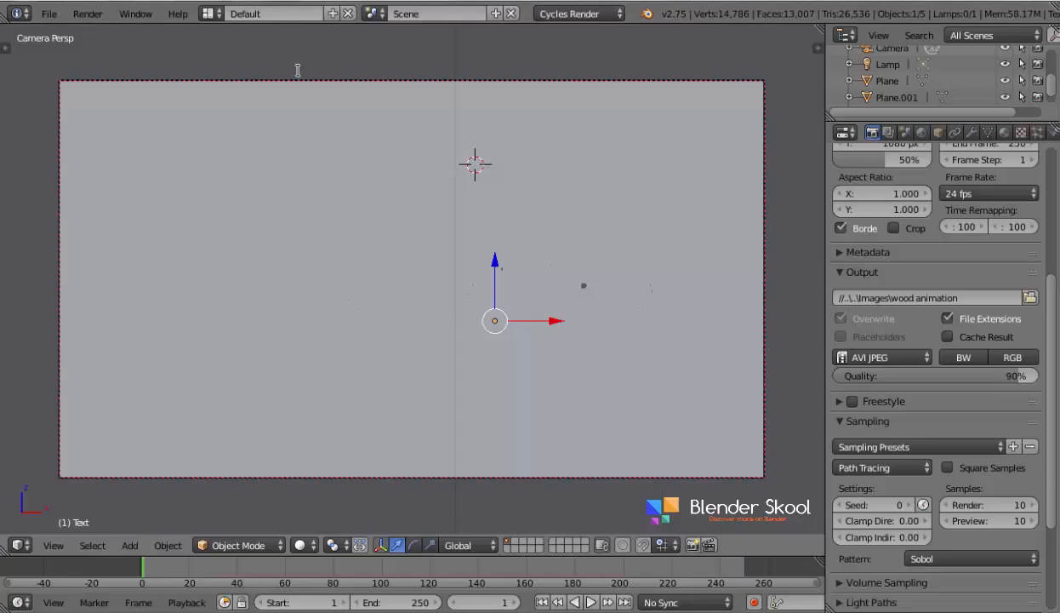
- Test-render the current frame, cancel that still render, and start rendering the full animation
scroll(984, 493, up, 2)
scroll(985, 498, up, 5)
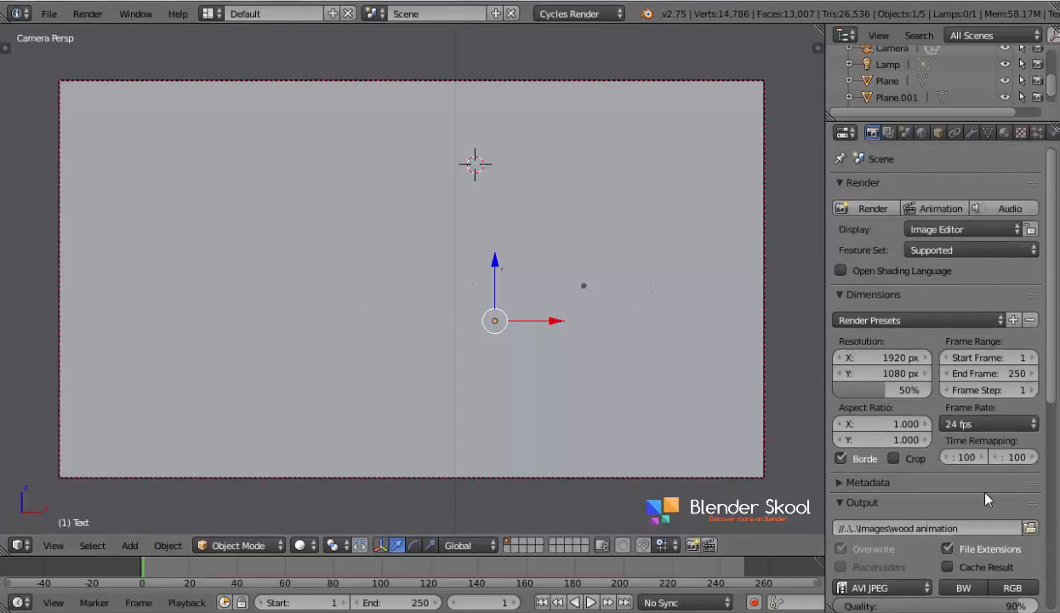
click(867, 213)
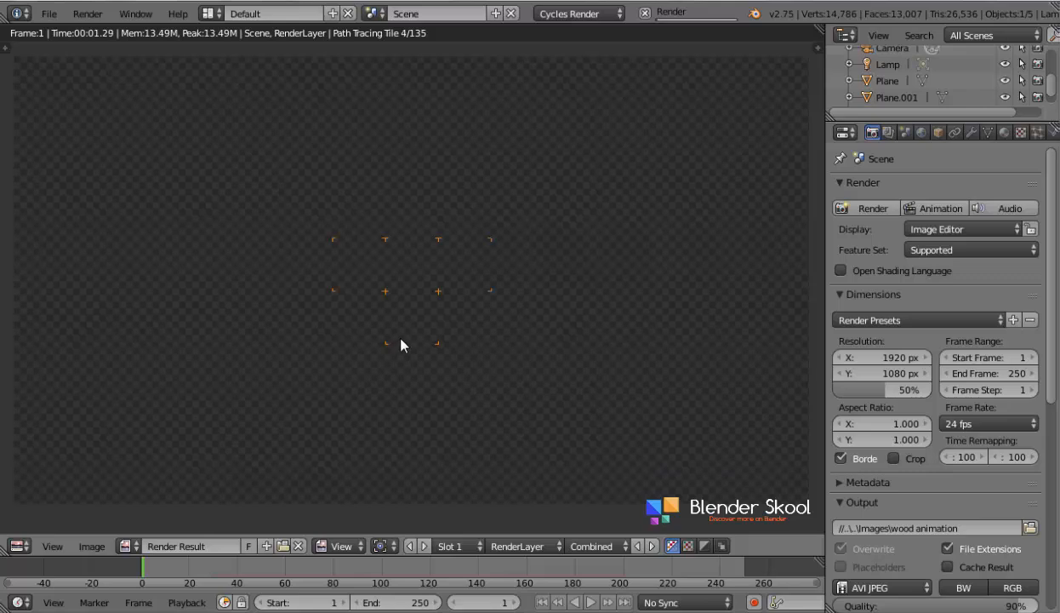
key(Escape)
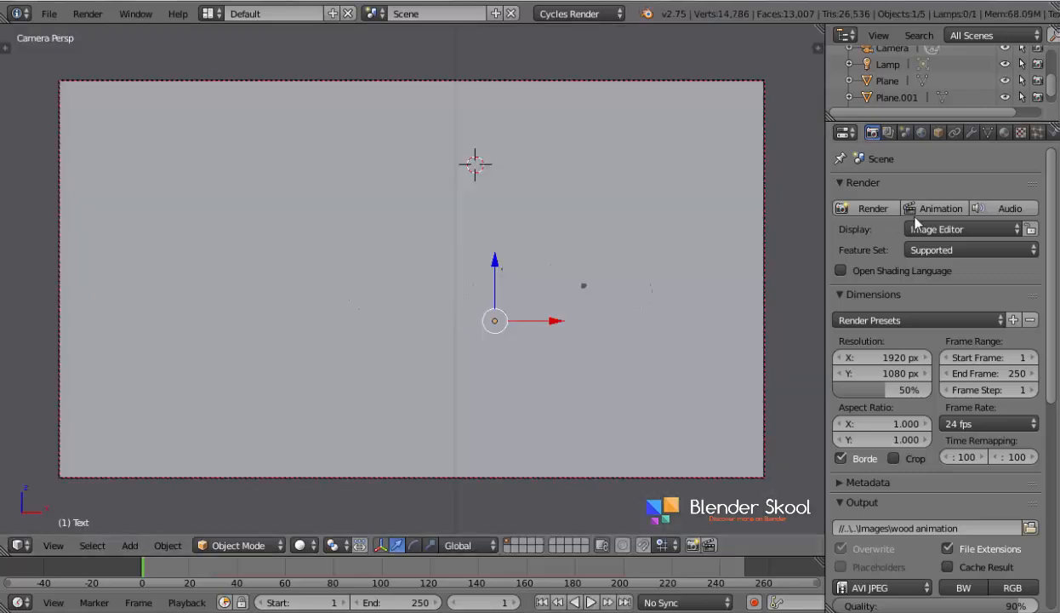
click(49, 13)
click(941, 209)
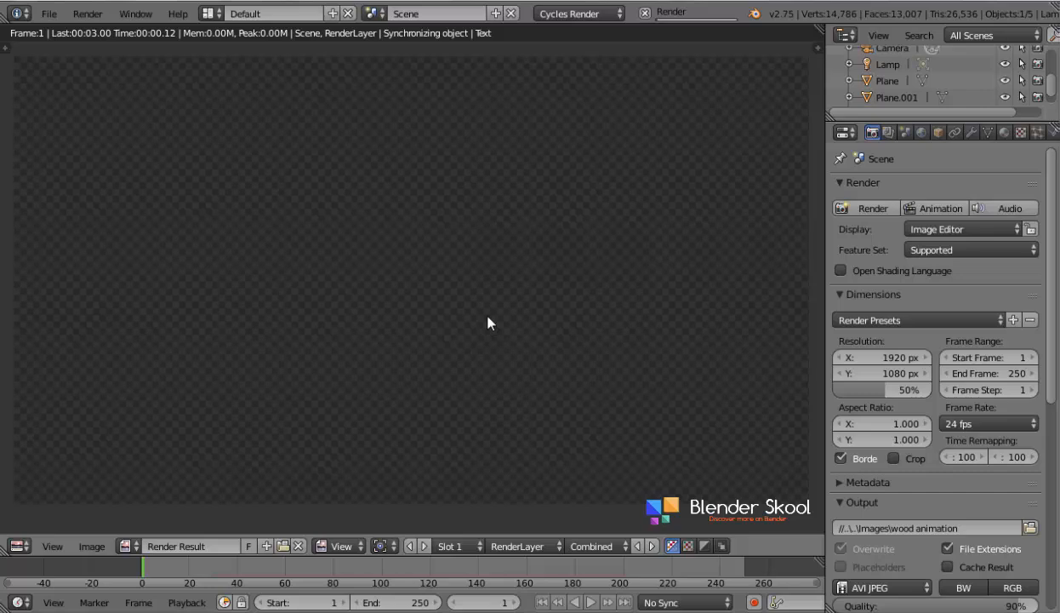